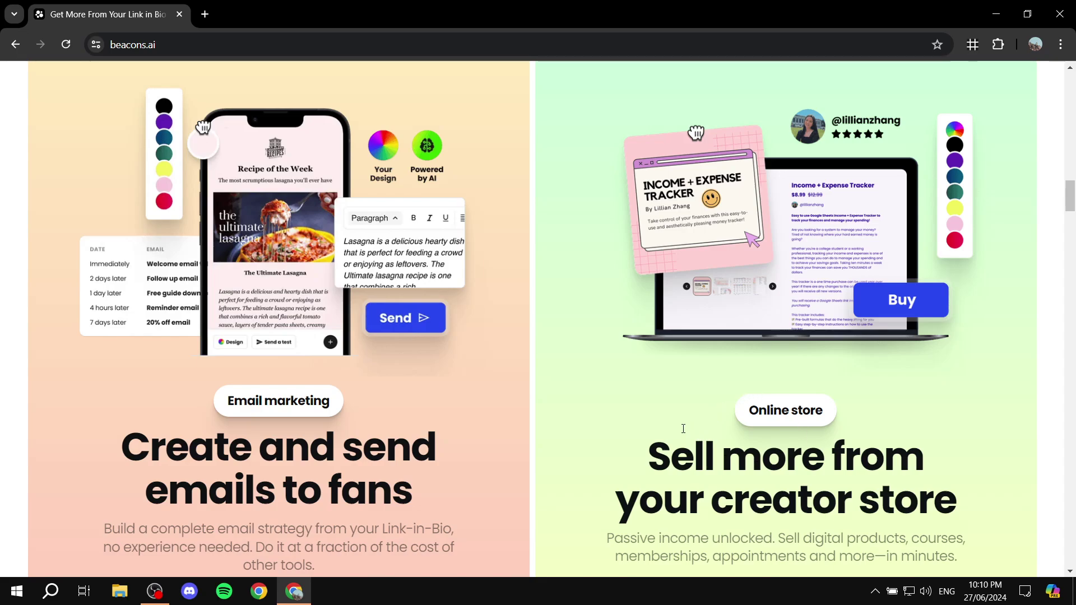
# - Examine the homepage's Email marketing section, reading its heading and description about creating and sending emails to fans
pyautogui.moveTo(226, 401); pyautogui.dragTo(374, 399)
pyautogui.click(374, 399)
pyautogui.scroll(-4, 374, 401)
pyautogui.scroll(6, 338, 402)
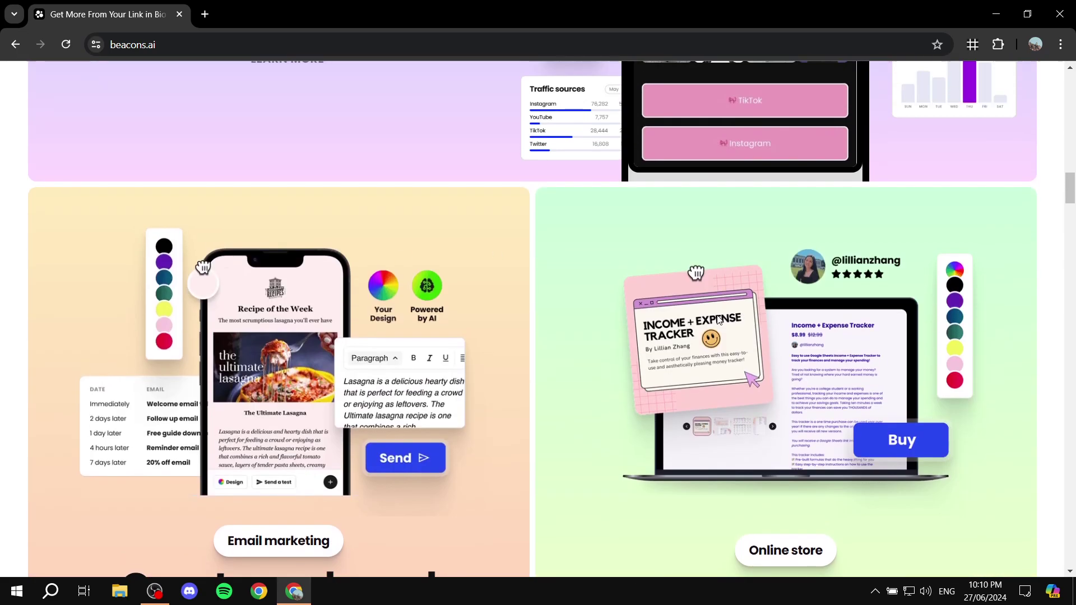
pyautogui.scroll(-1, 512, 387)
pyautogui.scroll(-1, 512, 387)
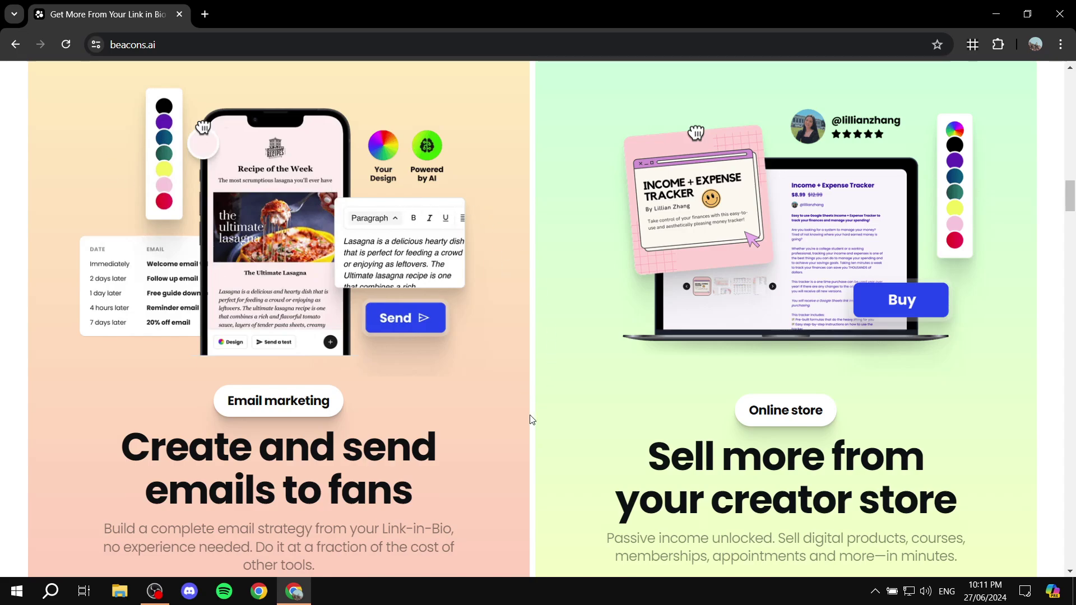
pyautogui.moveTo(225, 404); pyautogui.dragTo(353, 405)
pyautogui.scroll(-1, 359, 363)
pyautogui.moveTo(108, 373); pyautogui.dragTo(476, 387)
pyautogui.click(310, 424)
pyautogui.moveTo(99, 465); pyautogui.dragTo(473, 453)
pyautogui.click(479, 421)
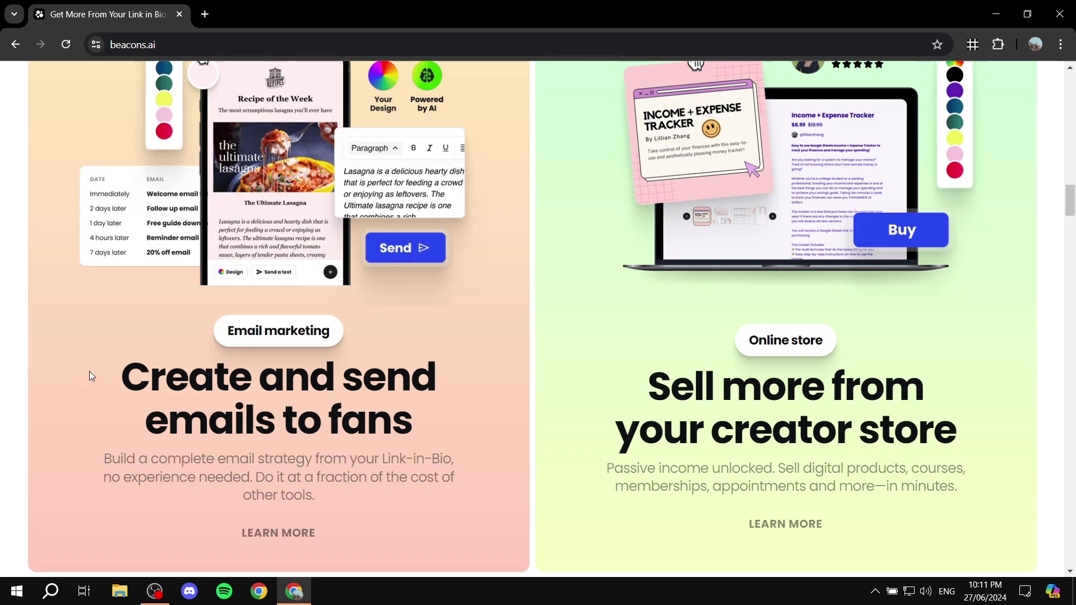
# - Open the detailed page about email marketing and look over its introduction
pyautogui.click(273, 535)
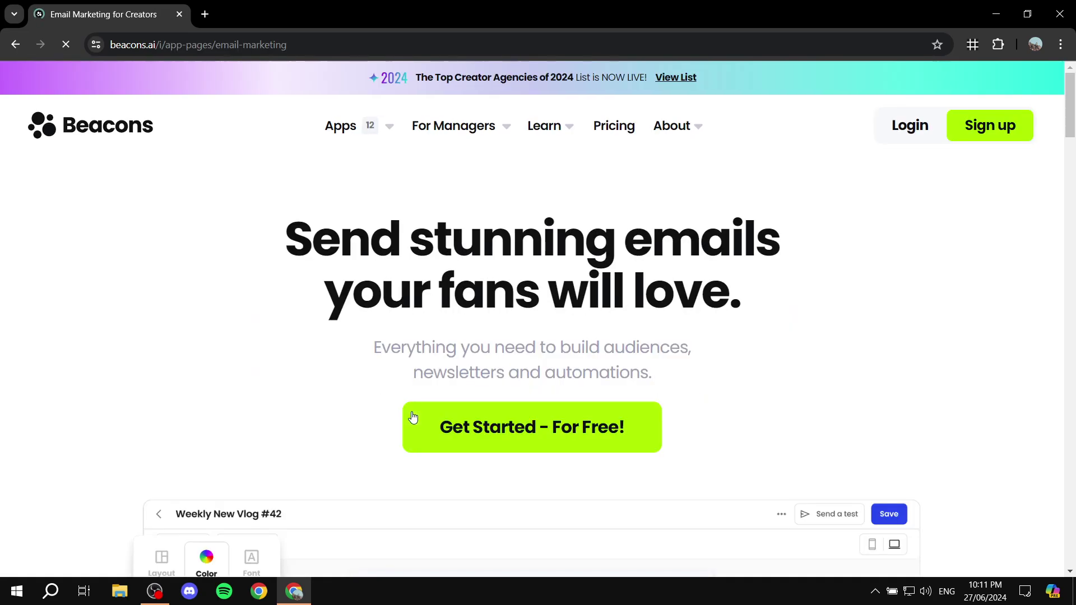
pyautogui.scroll(-1, 471, 356)
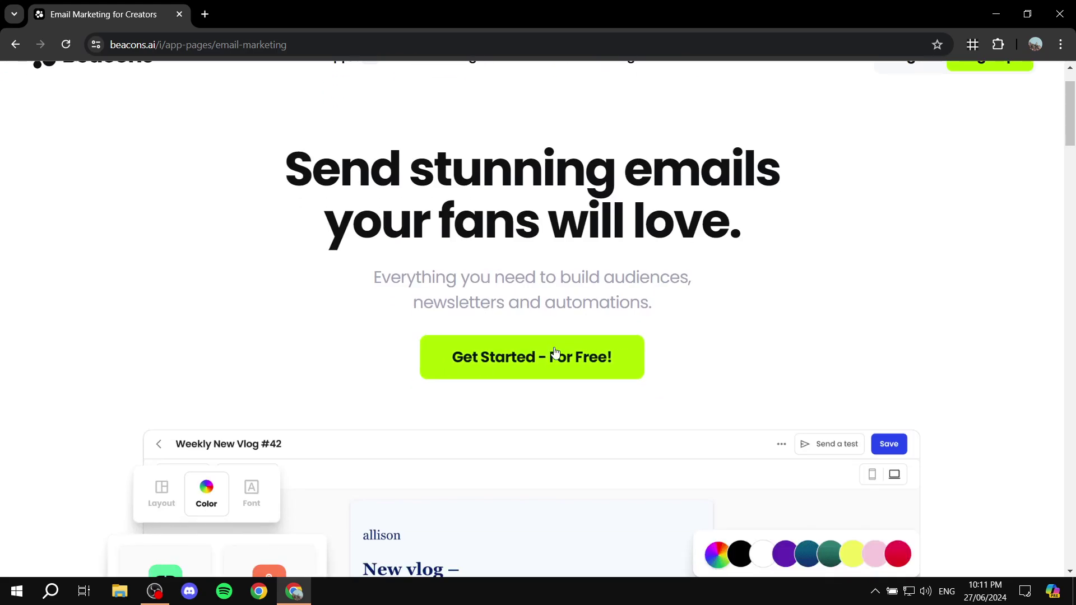
pyautogui.scroll(1, 547, 336)
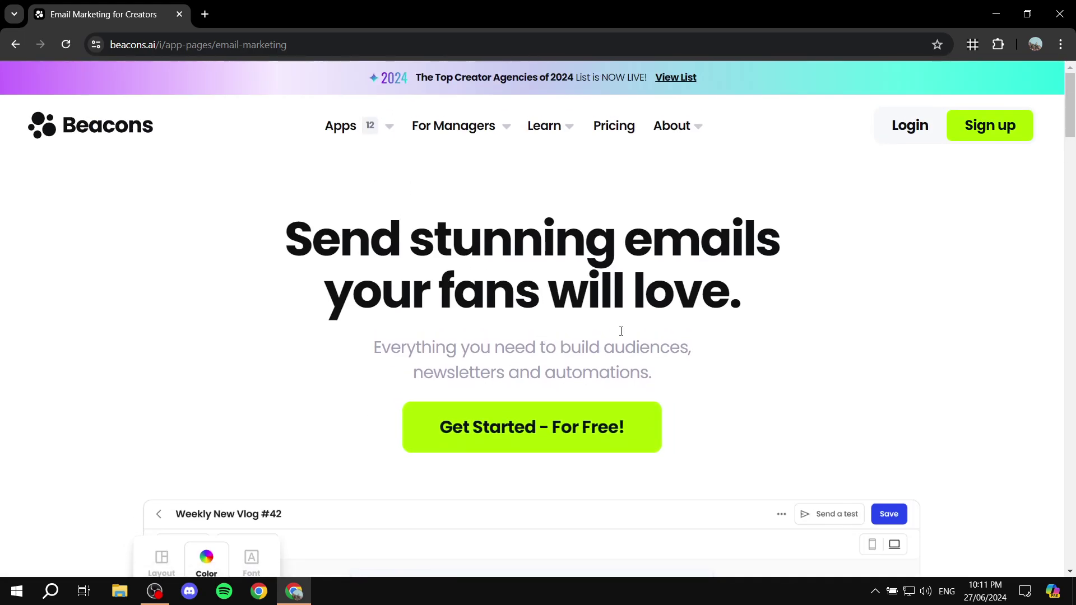
# - Open the pricing page, show monthly billing, and compare the Creator Pro, Store Pro and Business Pro plans
pyautogui.click(650, 212)
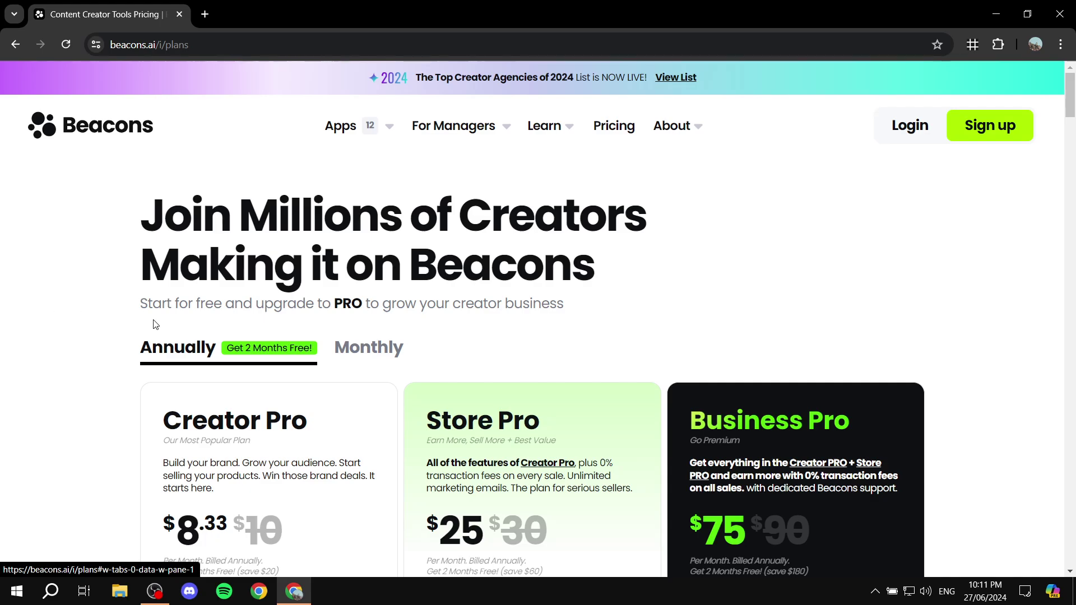
pyautogui.scroll(-3, 135, 324)
pyautogui.click(377, 139)
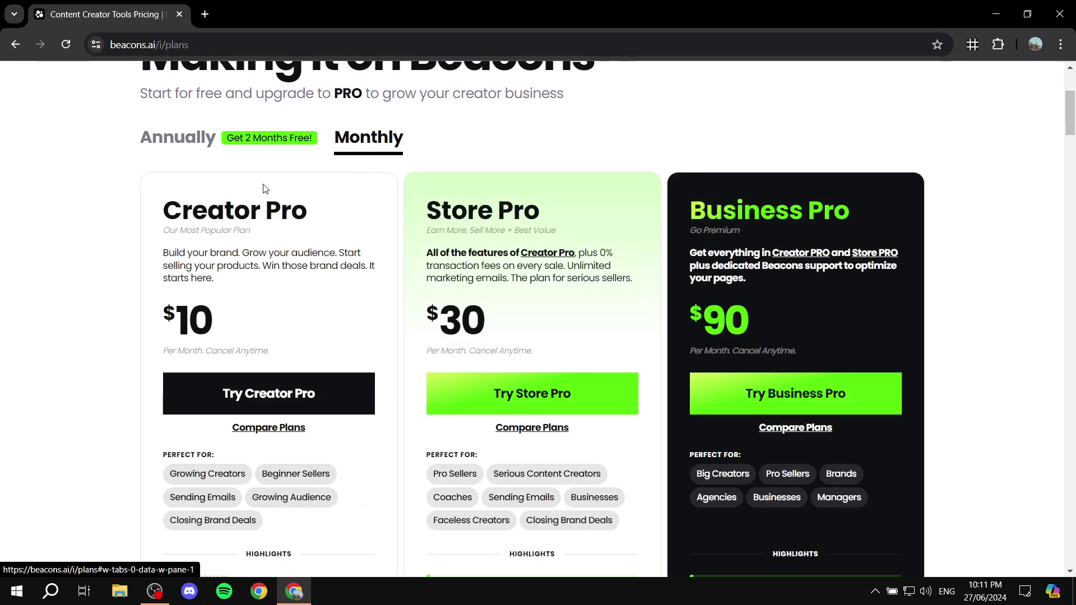
pyautogui.moveTo(164, 217); pyautogui.dragTo(323, 218)
pyautogui.moveTo(413, 198); pyautogui.dragTo(584, 205)
pyautogui.click(662, 198)
pyautogui.scroll(-1, 901, 290)
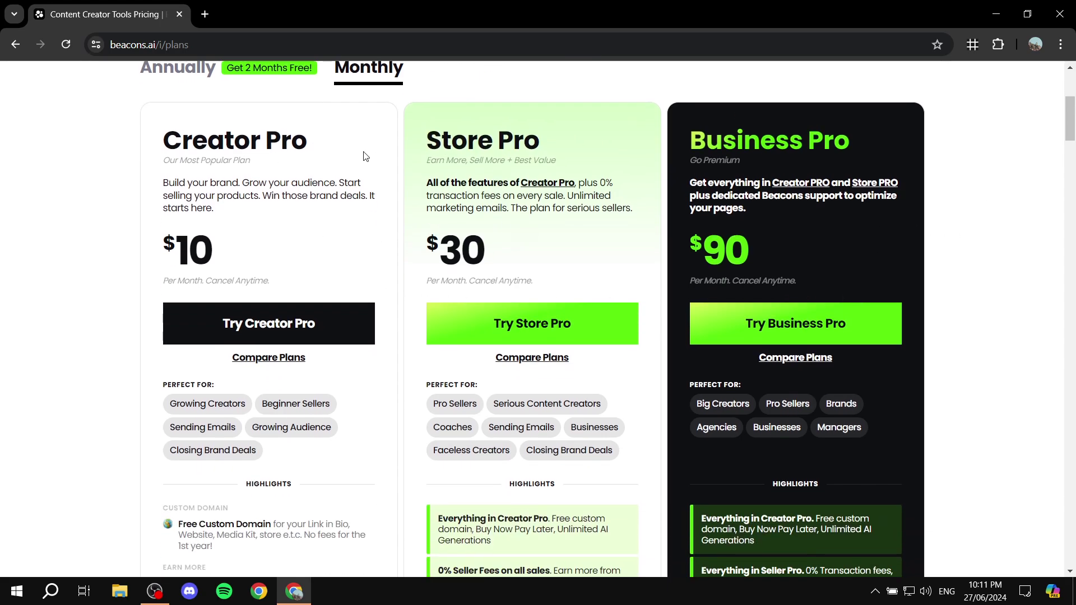
pyautogui.scroll(4, 366, 156)
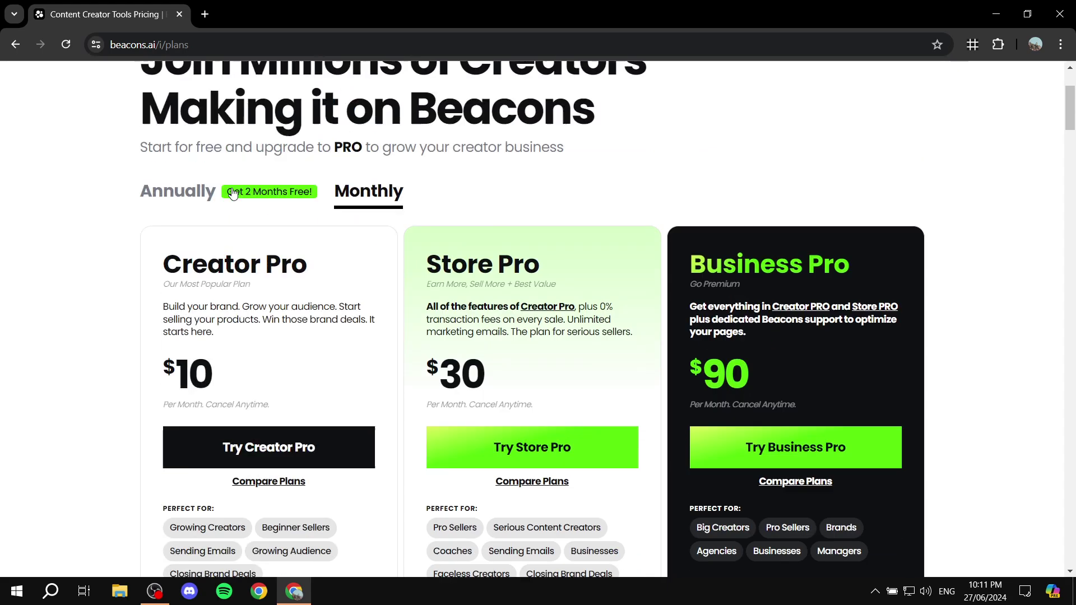
pyautogui.scroll(-1, 590, 181)
pyautogui.scroll(-2, 589, 181)
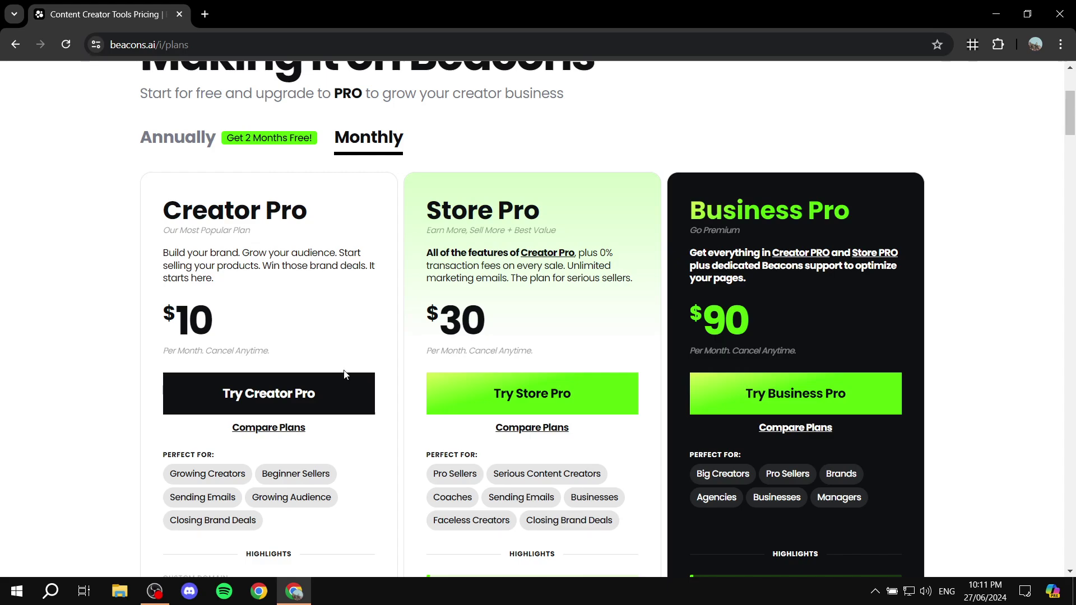
# - Read through the paid plans' highlights and examine what the Free Plan includes
pyautogui.scroll(-3, 376, 284)
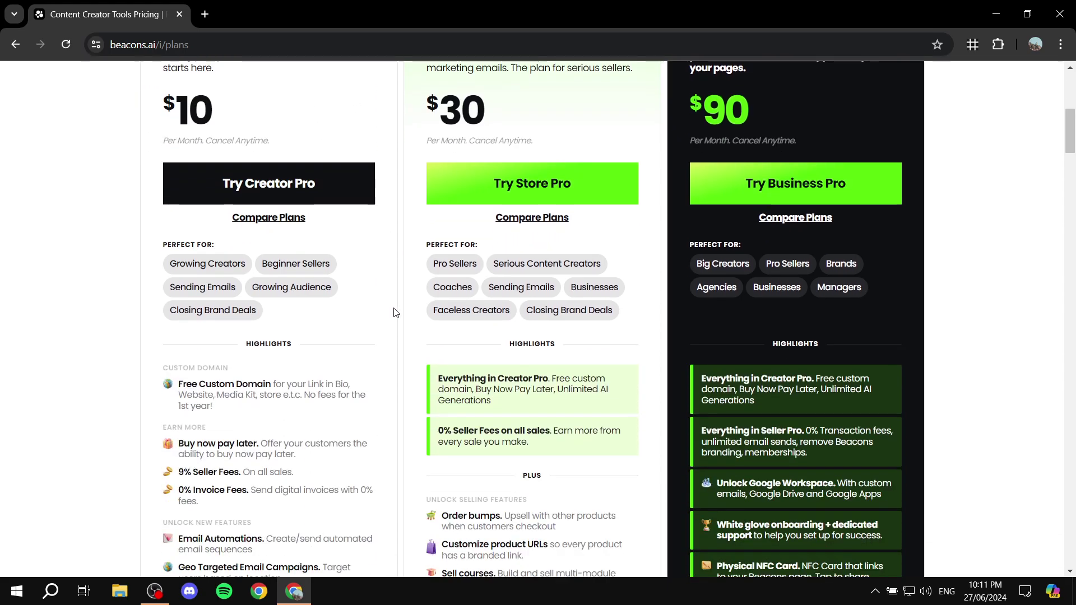
pyautogui.scroll(-5, 315, 377)
pyautogui.scroll(-3, 262, 403)
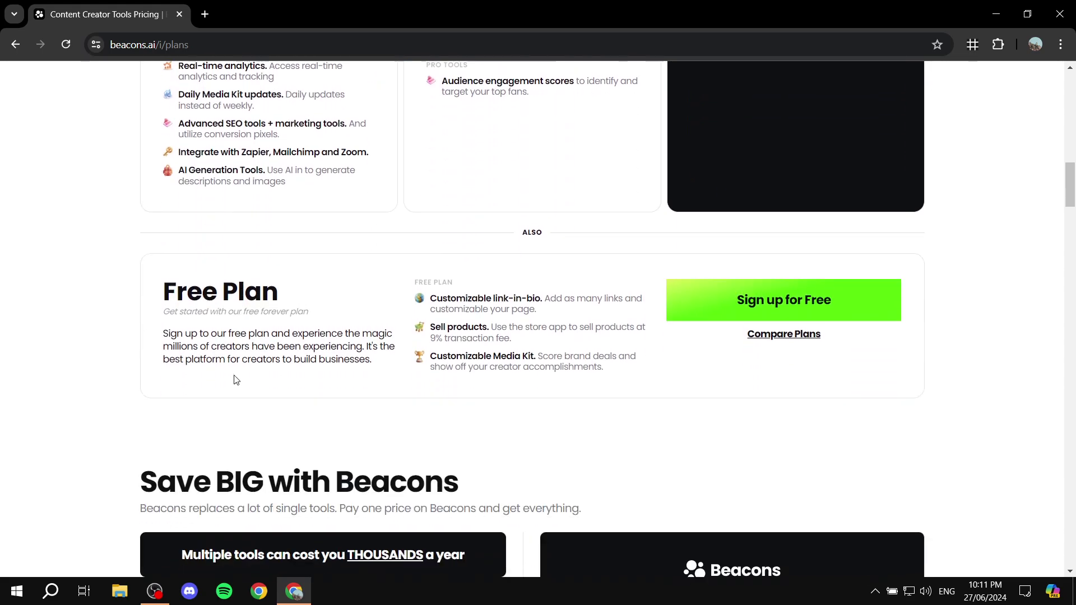
pyautogui.moveTo(156, 287); pyautogui.dragTo(294, 289)
pyautogui.click(295, 290)
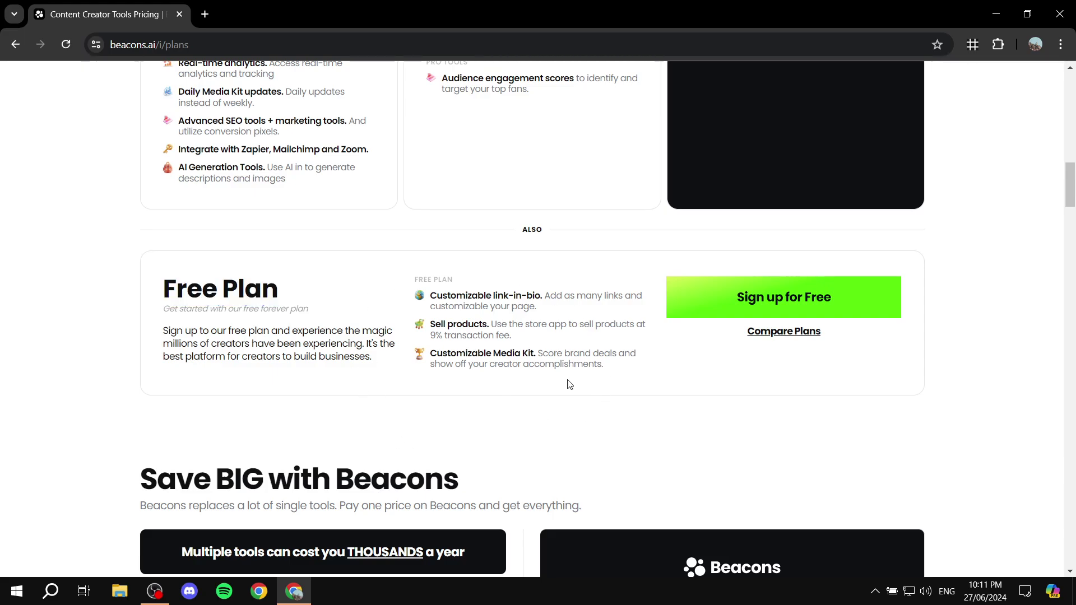
pyautogui.moveTo(604, 365); pyautogui.dragTo(399, 287)
pyautogui.click(399, 287)
# - Compare the paid plans' feature highlights with the Free Plan's features on the pricing page
pyautogui.scroll(5, 324, 240)
pyautogui.scroll(2, 296, 213)
pyautogui.moveTo(363, 519); pyautogui.dragTo(178, 101)
pyautogui.click(64, 255)
pyautogui.scroll(-6, 285, 275)
pyautogui.moveTo(445, 302); pyautogui.dragTo(588, 297)
pyautogui.click(586, 266)
pyautogui.scroll(2, 292, 241)
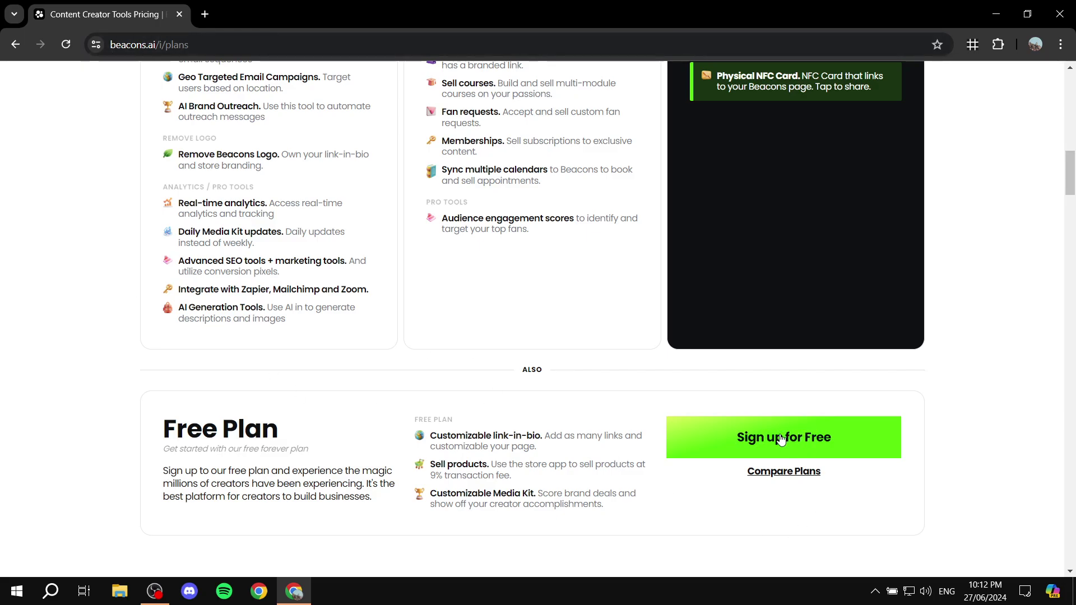
pyautogui.scroll(10, 672, 434)
pyautogui.scroll(5, 673, 434)
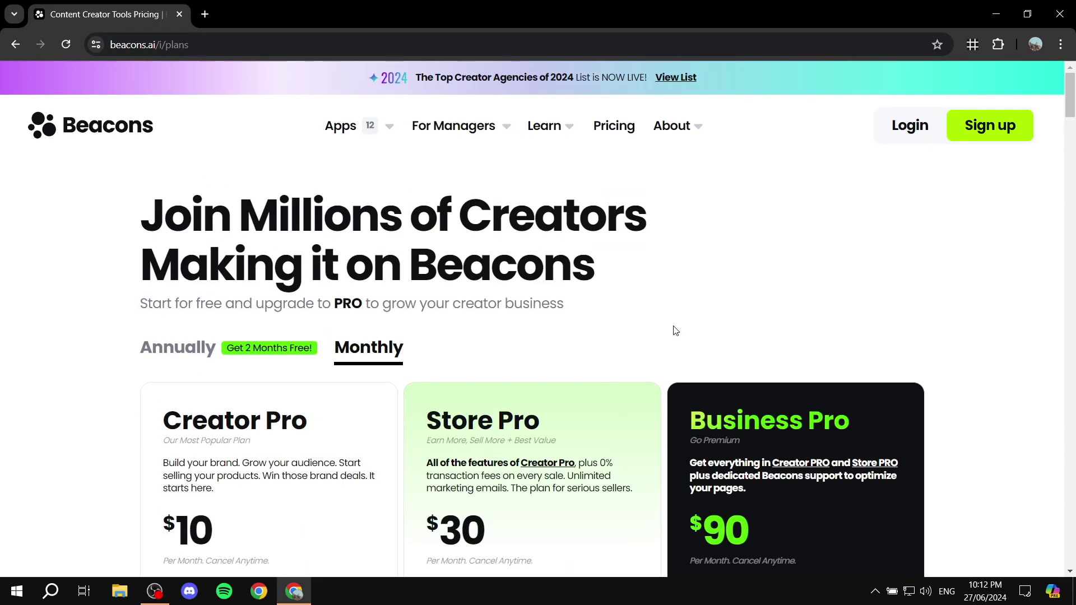
# - Open the sign-up page and switch to signing in with an existing account
pyautogui.click(990, 126)
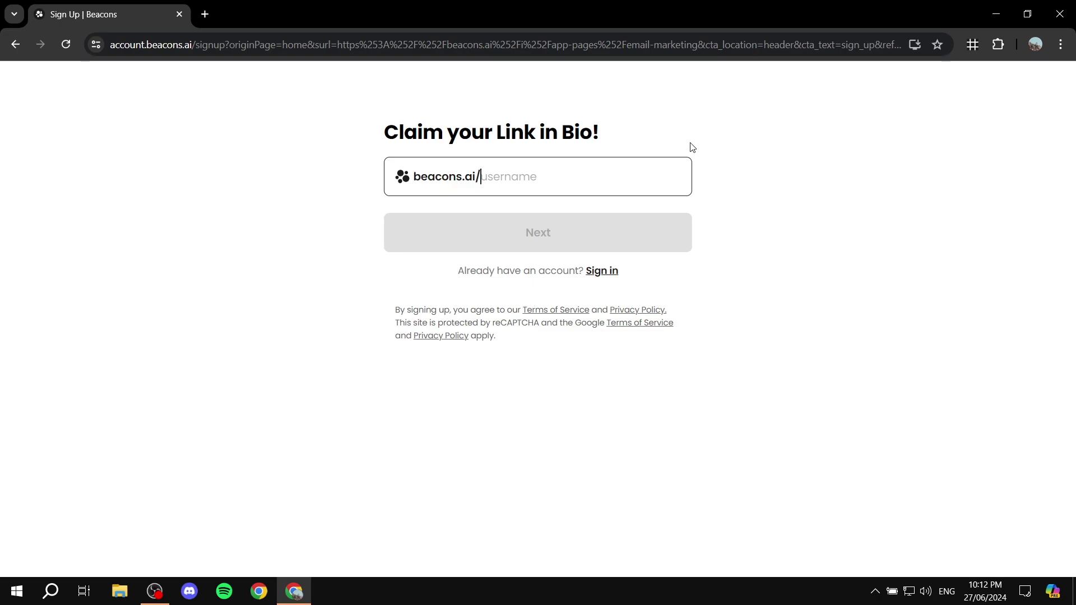
pyautogui.click(607, 274)
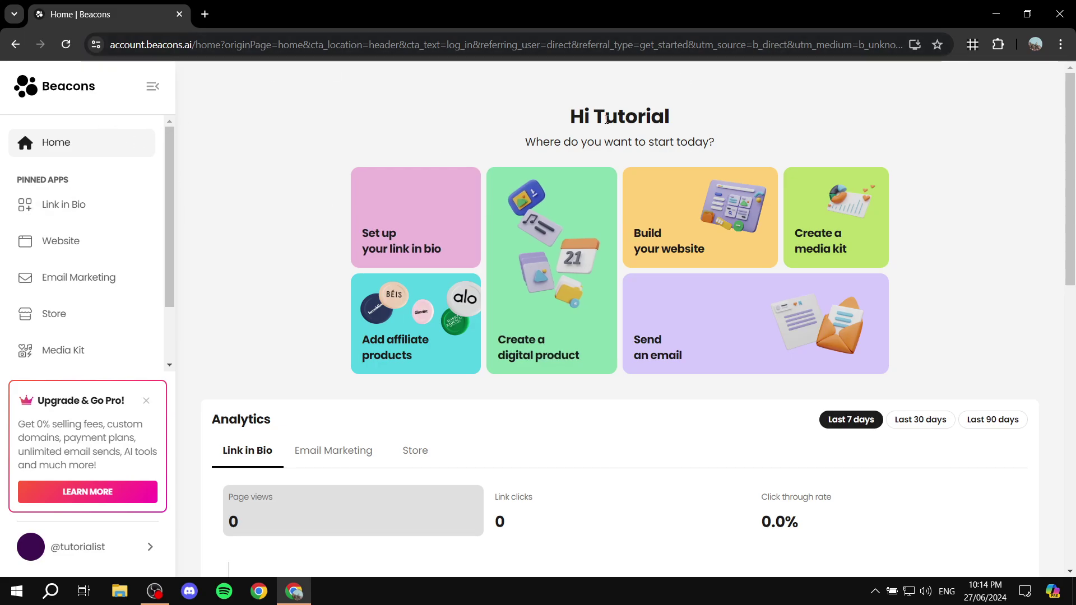
# - Look over the account home page's starting options and its analytics section
pyautogui.moveTo(517, 145); pyautogui.dragTo(861, 144)
pyautogui.click(902, 154)
pyautogui.scroll(-3, 1003, 202)
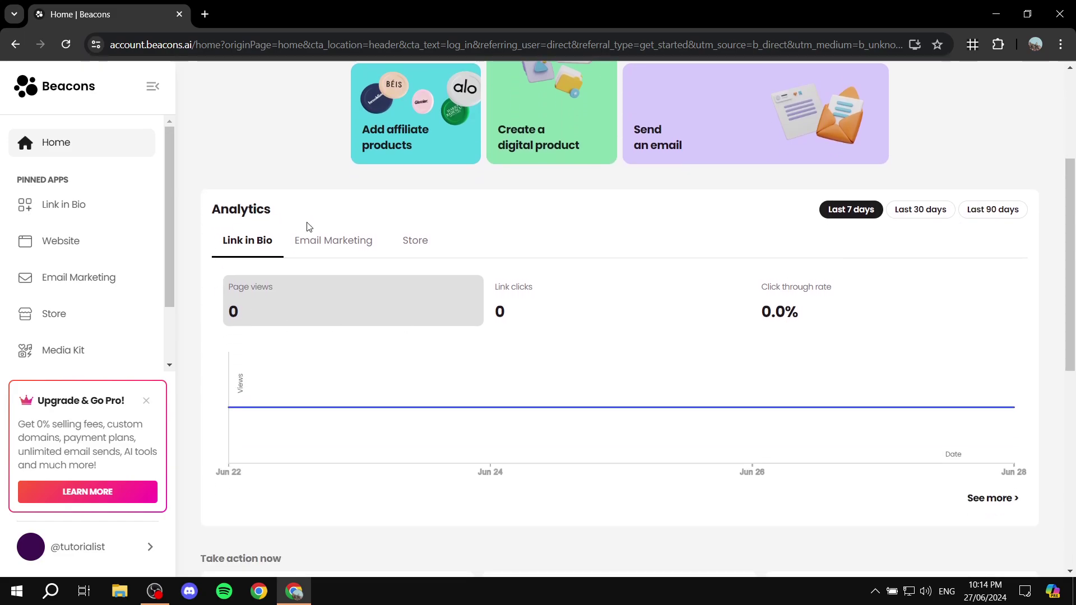
pyautogui.scroll(3, 391, 245)
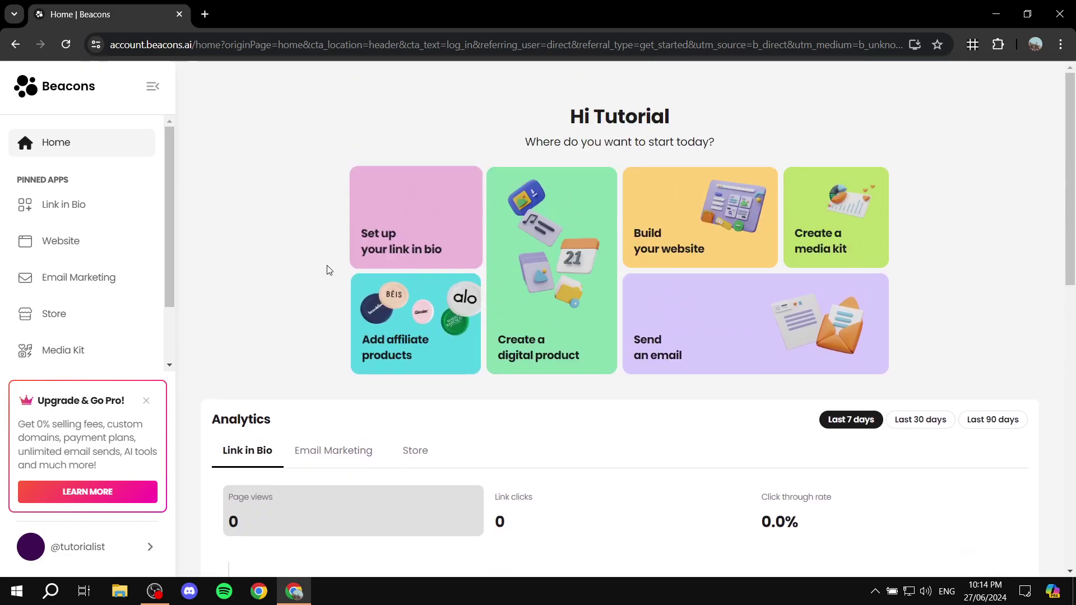
# - Open the Link in Bio app and review the page's blocks and phone preview under My Pages
pyautogui.click(78, 213)
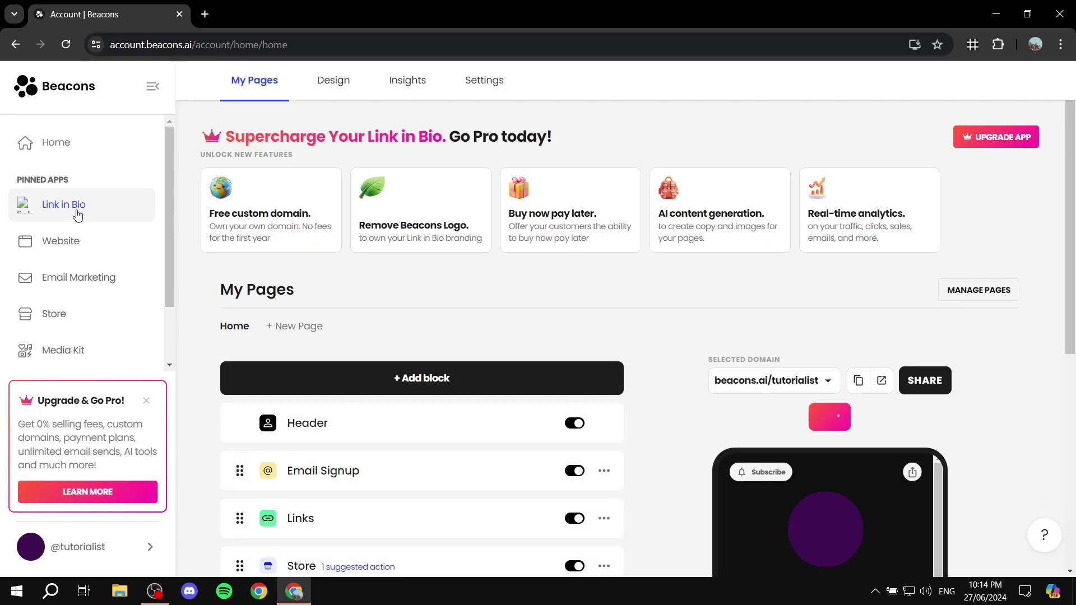
pyautogui.scroll(-10, 819, 462)
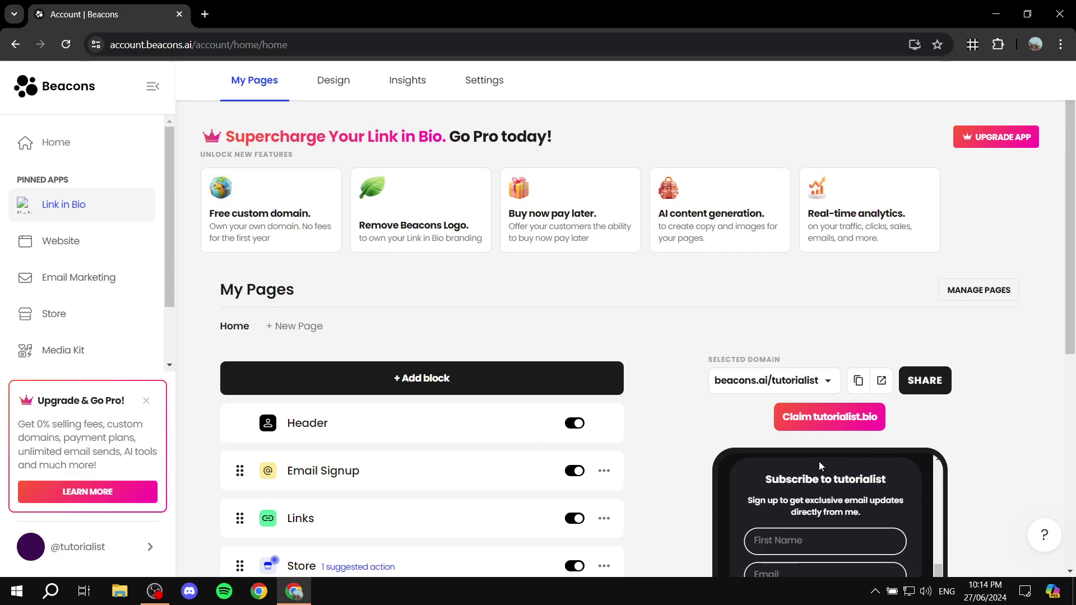
pyautogui.scroll(-1, 803, 404)
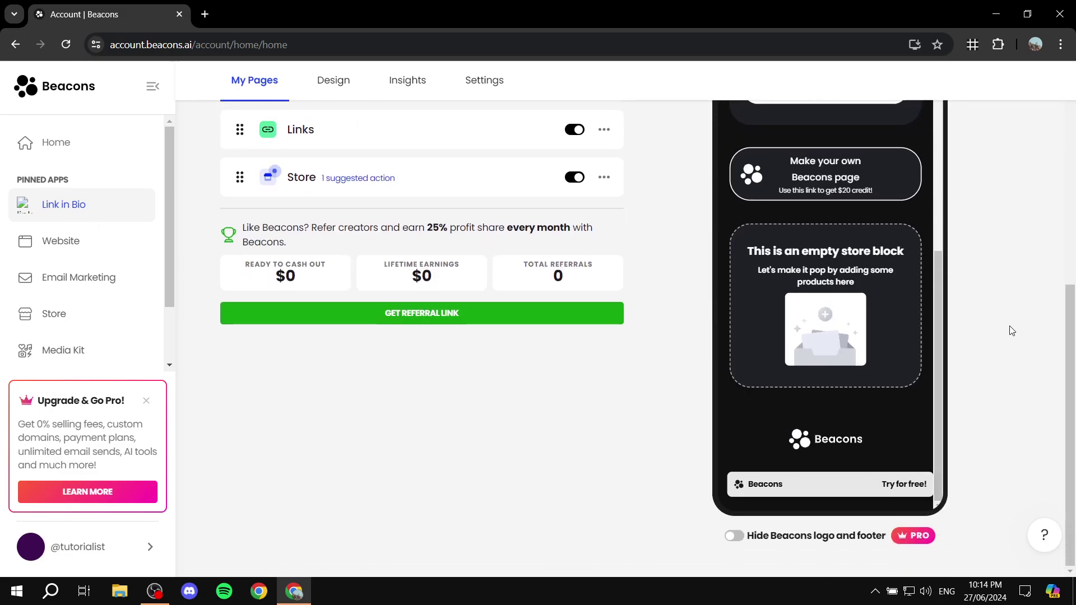
pyautogui.scroll(7, 1006, 334)
pyautogui.scroll(5, 928, 451)
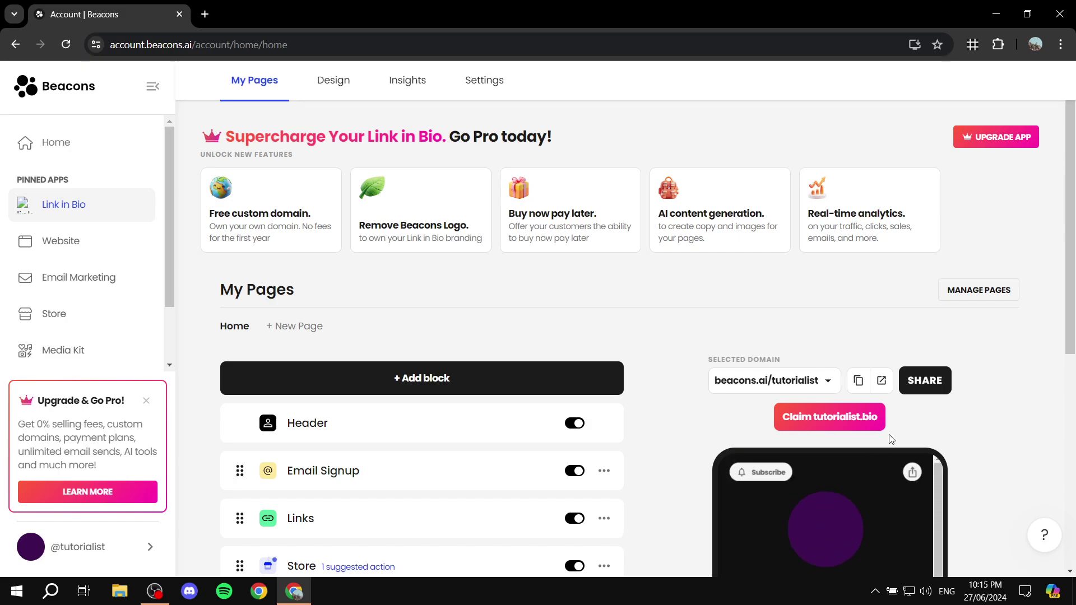
pyautogui.scroll(-3, 1001, 214)
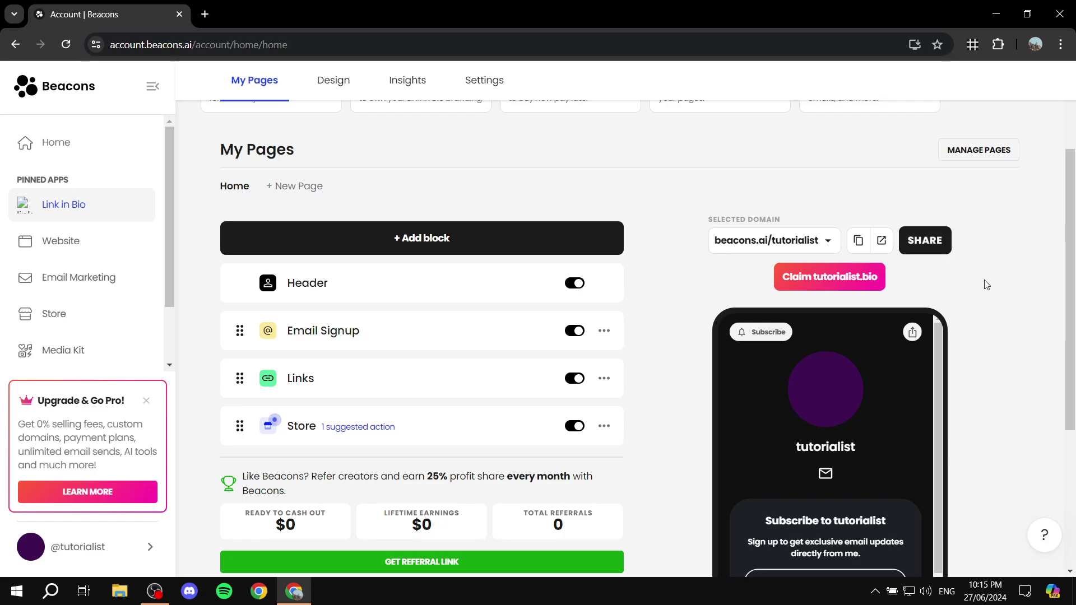
pyautogui.scroll(3, 983, 281)
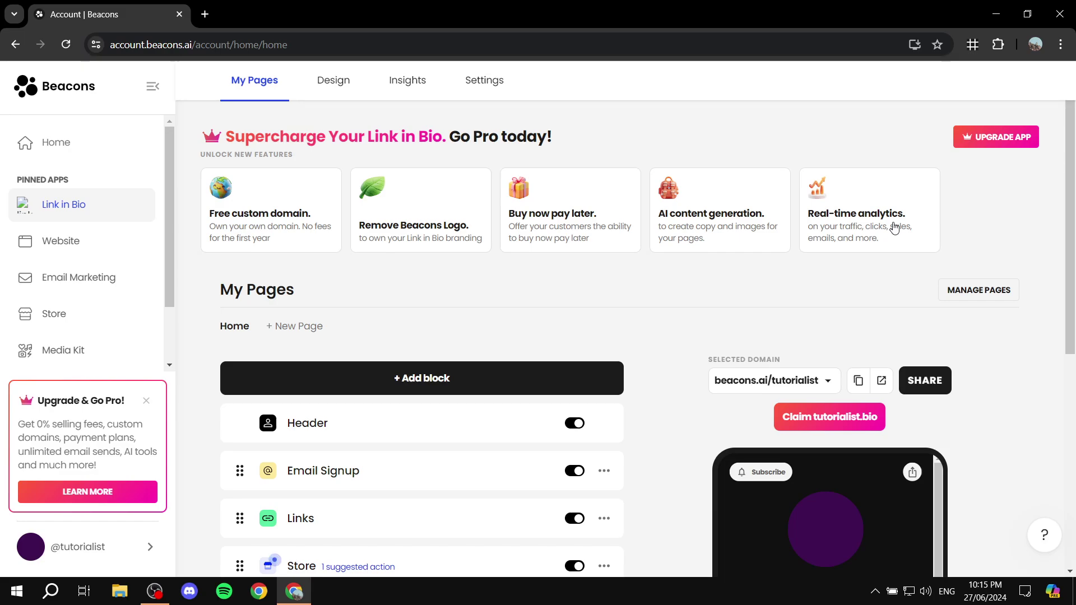
# - Return to the account home, open Email Marketing, and review the overview's email creation and AI generation options
pyautogui.click(55, 143)
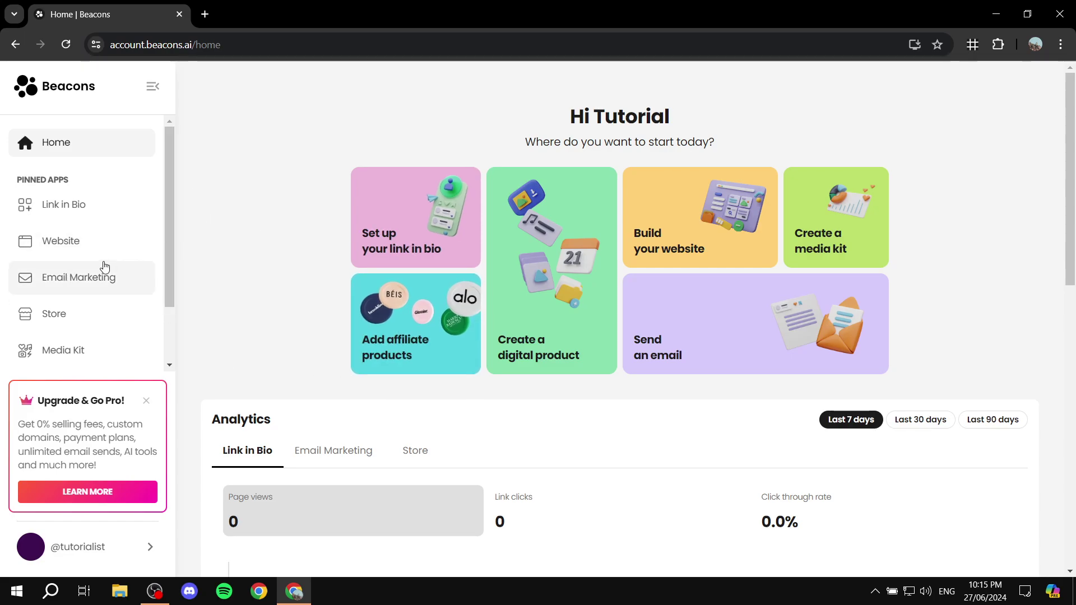
pyautogui.click(42, 286)
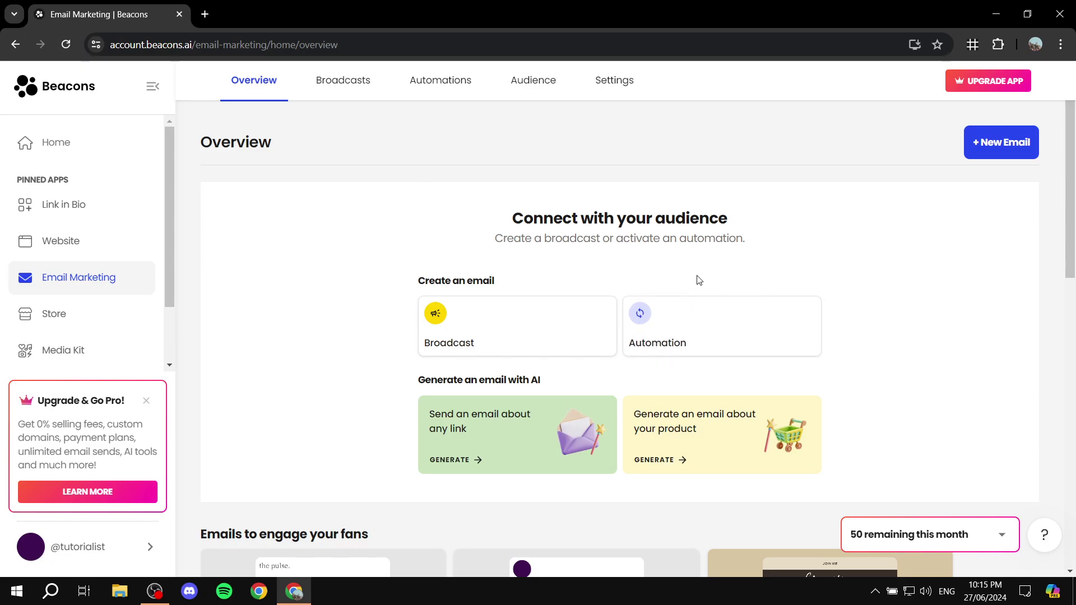
pyautogui.scroll(-1, 699, 280)
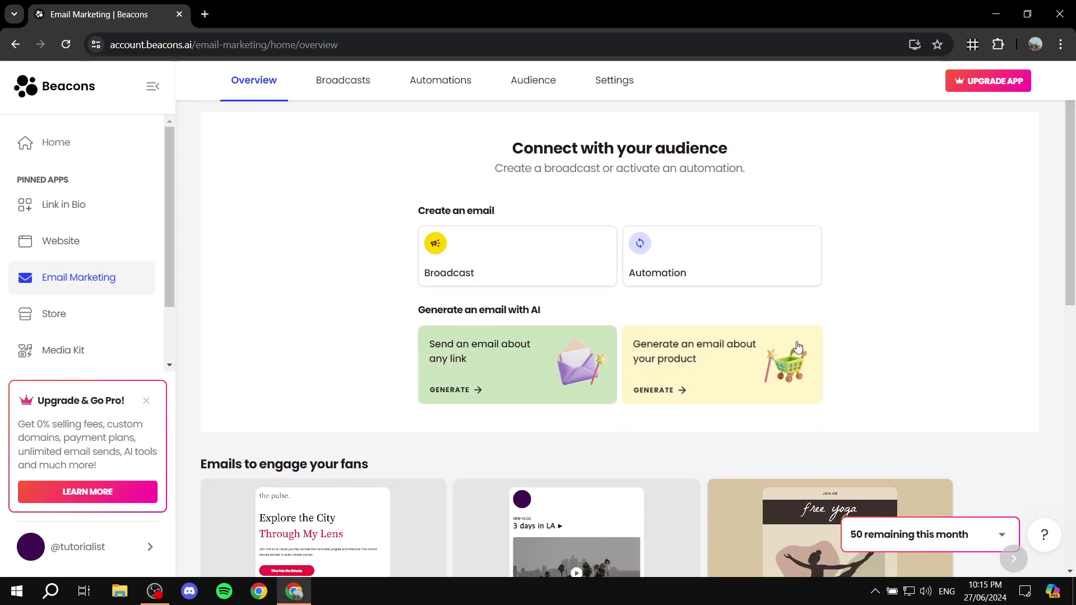
pyautogui.scroll(1, 798, 347)
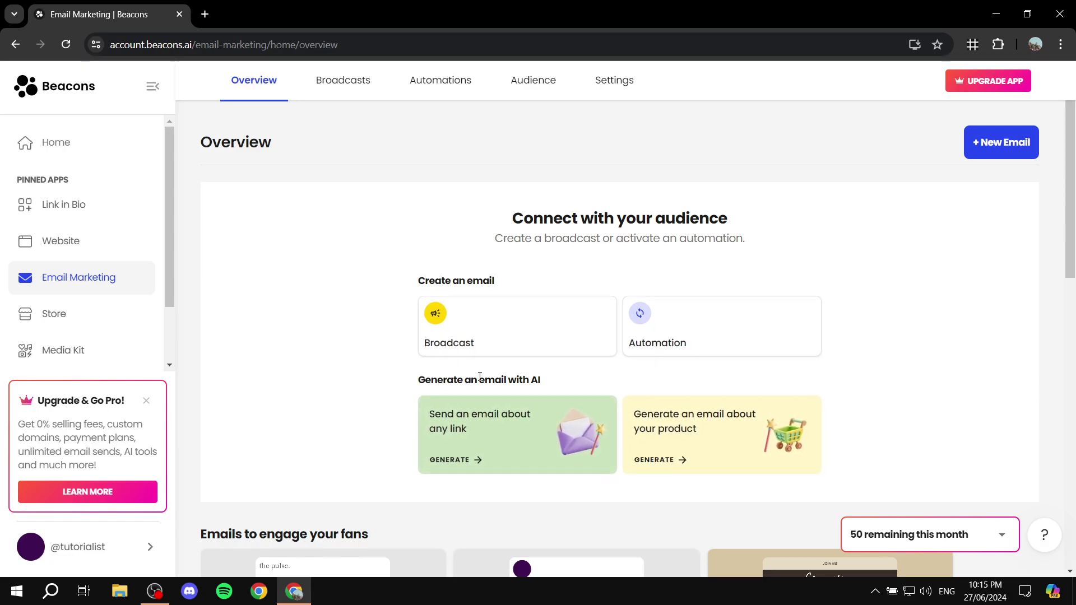
pyautogui.moveTo(481, 379); pyautogui.dragTo(711, 365)
# - Review the Email Marketing broadcasts and filter them to the sent ones
pyautogui.click(345, 83)
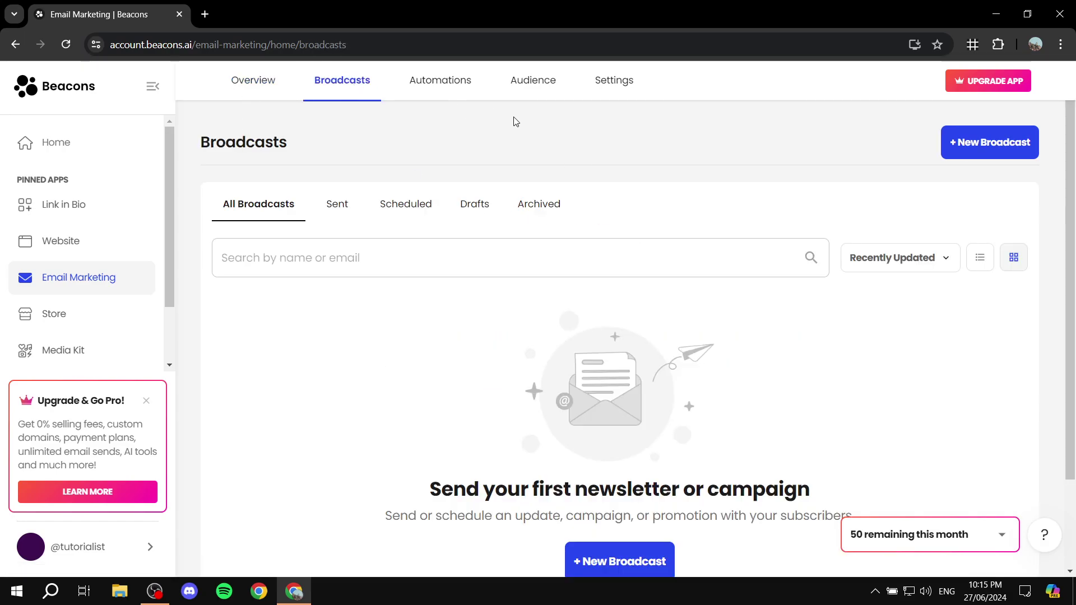
pyautogui.scroll(-2, 487, 201)
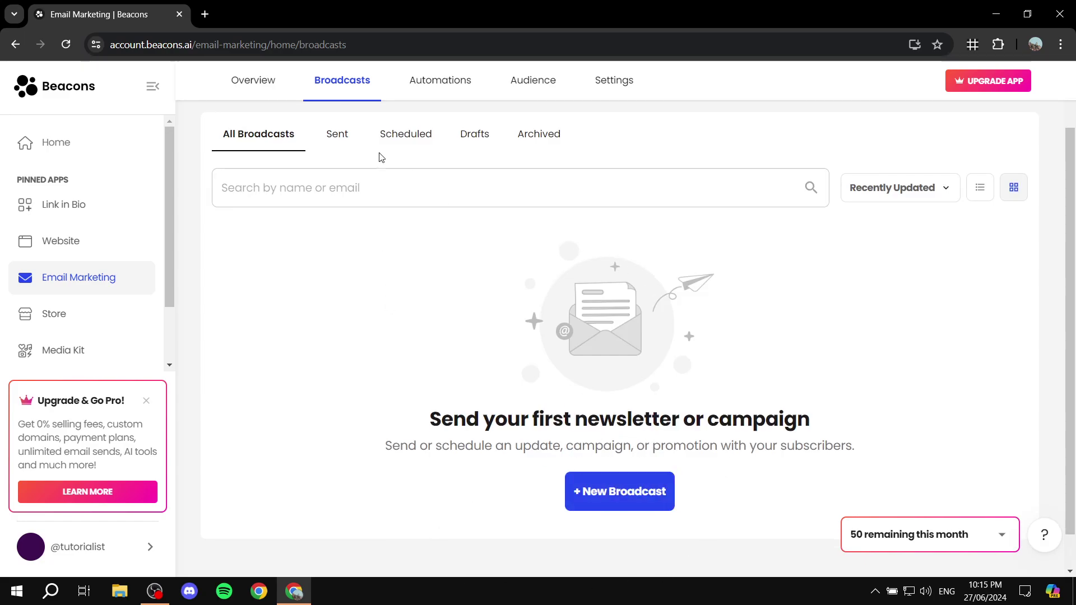
pyautogui.click(338, 136)
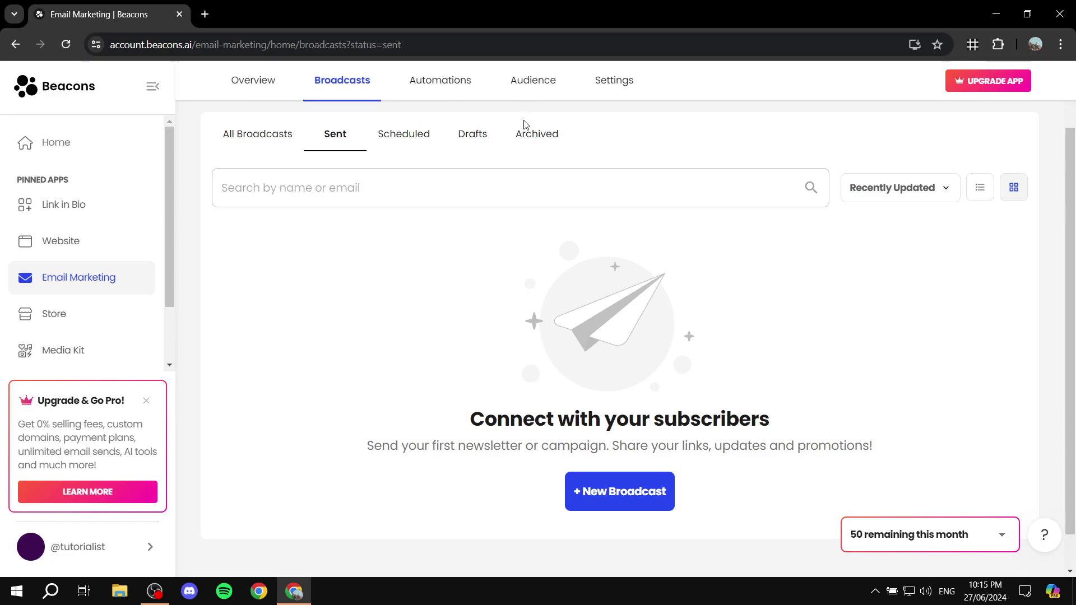
# - View the list of email automations and the audience members overview
pyautogui.click(440, 90)
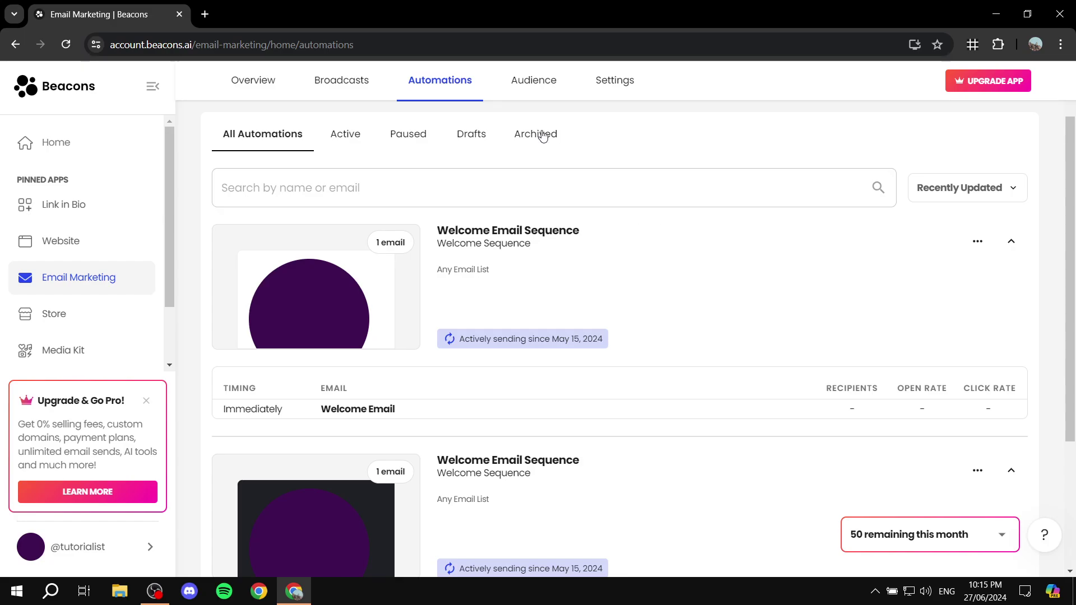
pyautogui.click(533, 84)
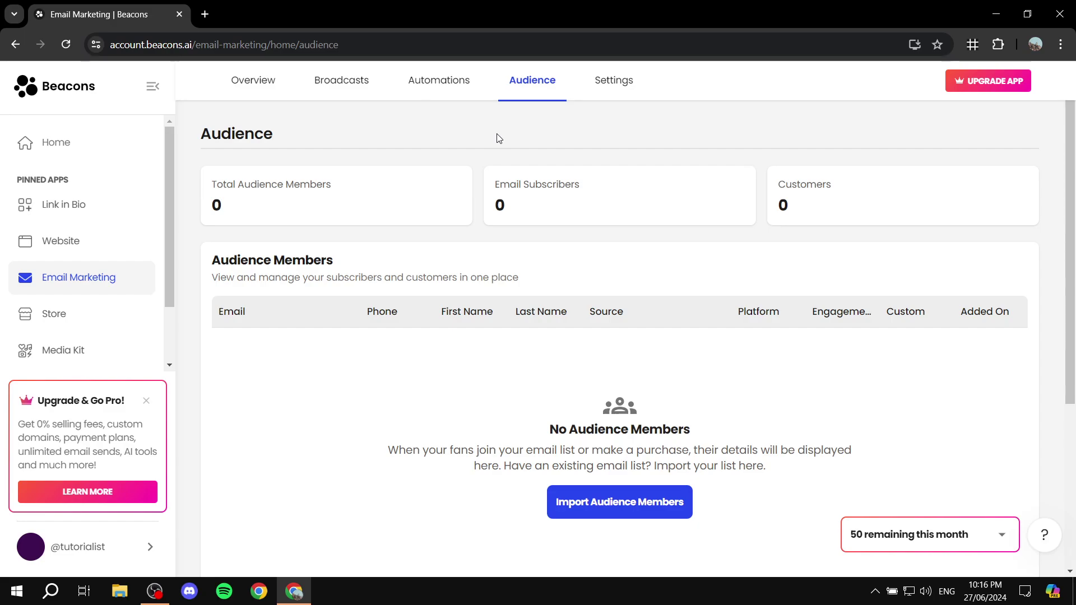
# - View the Email Marketing sender settings, and return to the Audience page to review its members section
pyautogui.click(623, 81)
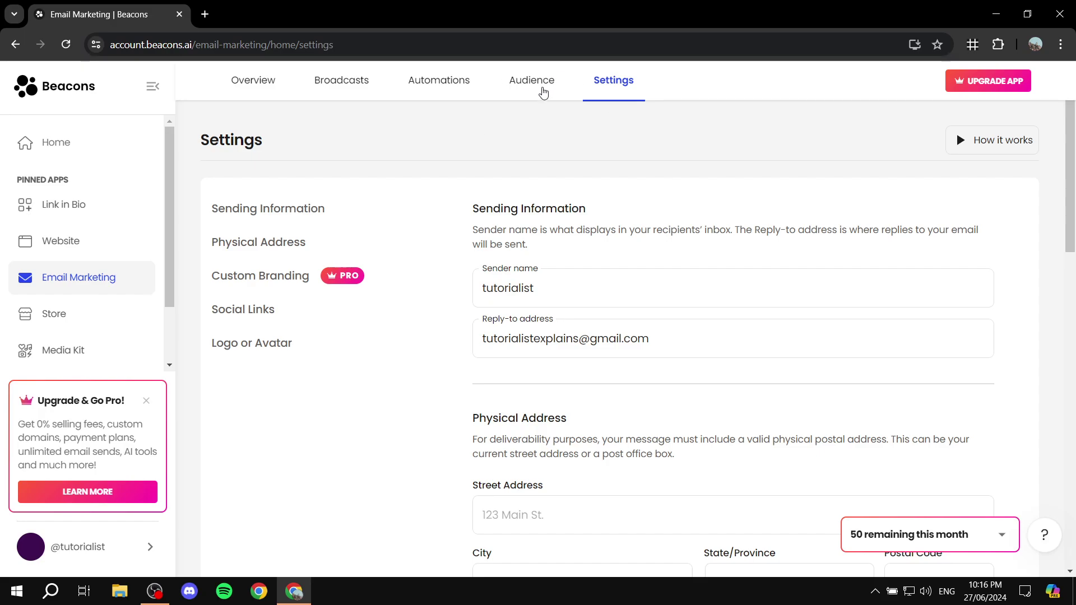
pyautogui.click(533, 85)
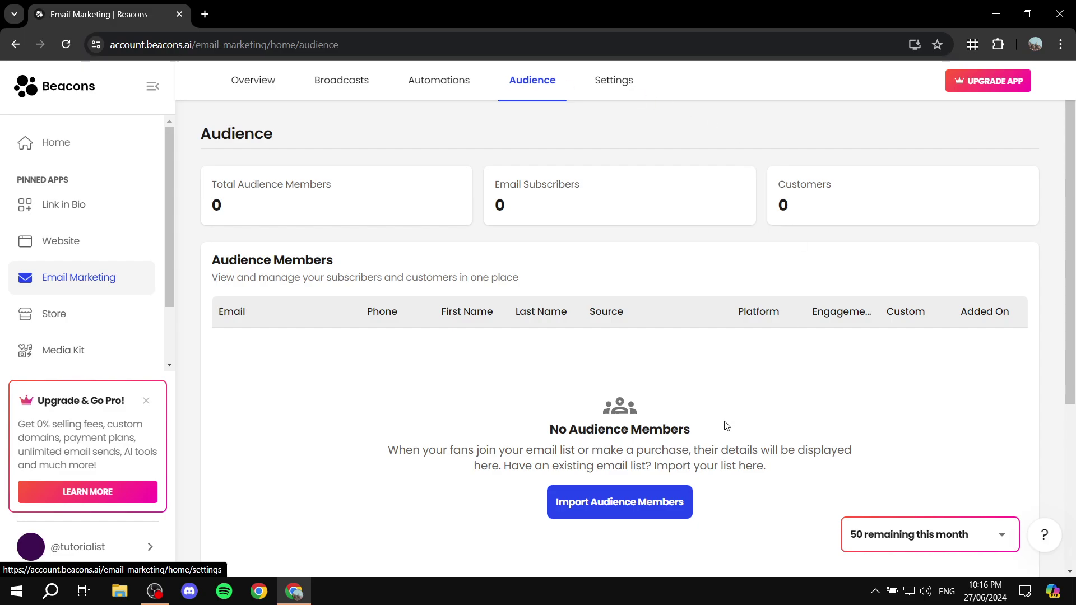
pyautogui.scroll(-4, 729, 487)
pyautogui.scroll(2, 645, 448)
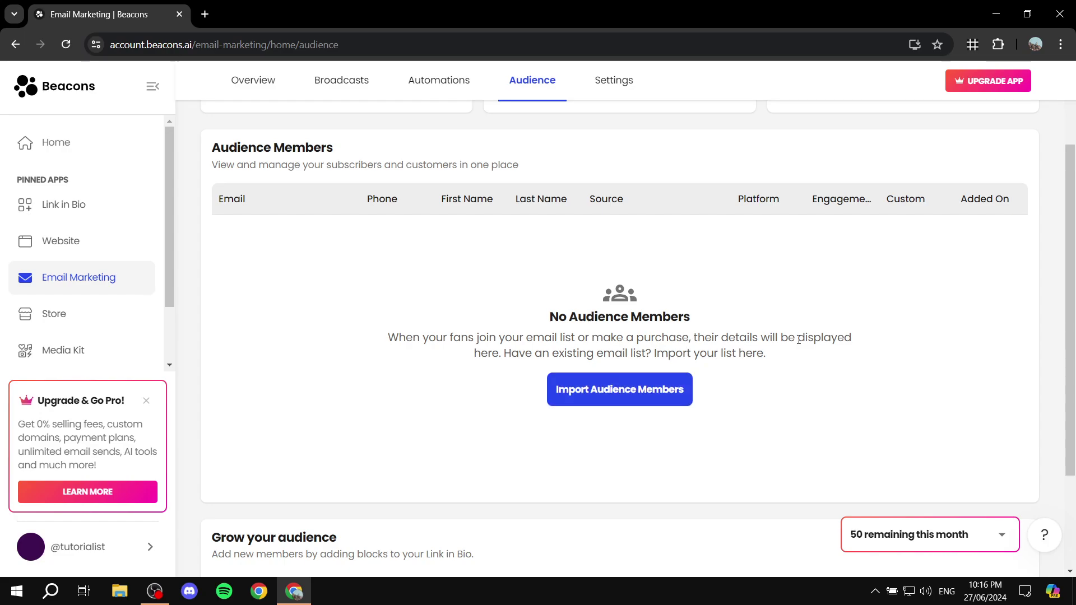
pyautogui.scroll(2, 482, 101)
pyautogui.scroll(-3, 614, 283)
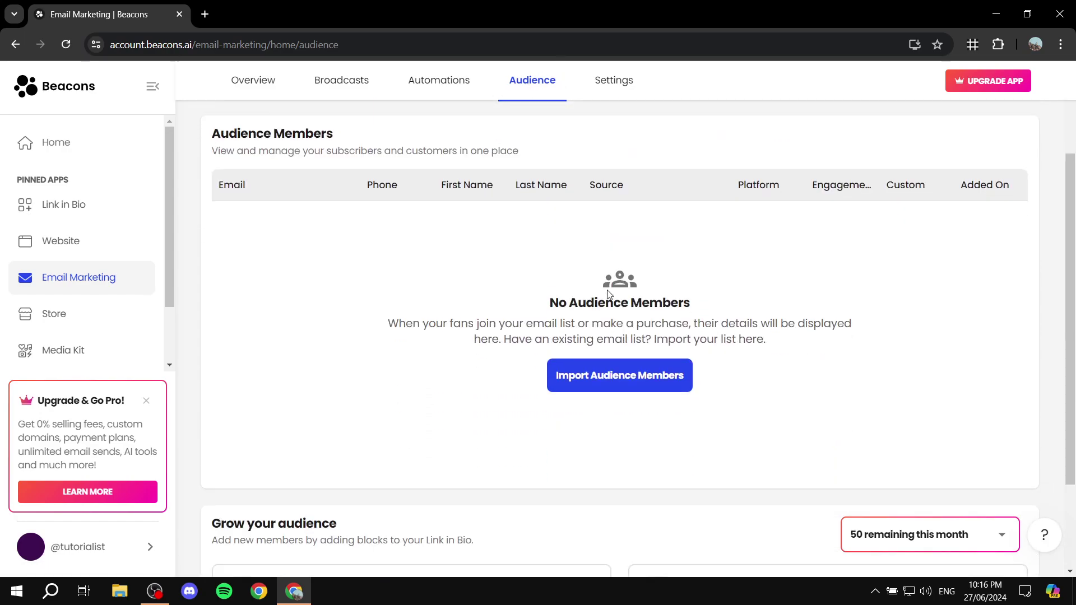
# - Open the audience import options and compare importing from Mailchimp, Convertkit, Shopify and Stan
pyautogui.click(593, 371)
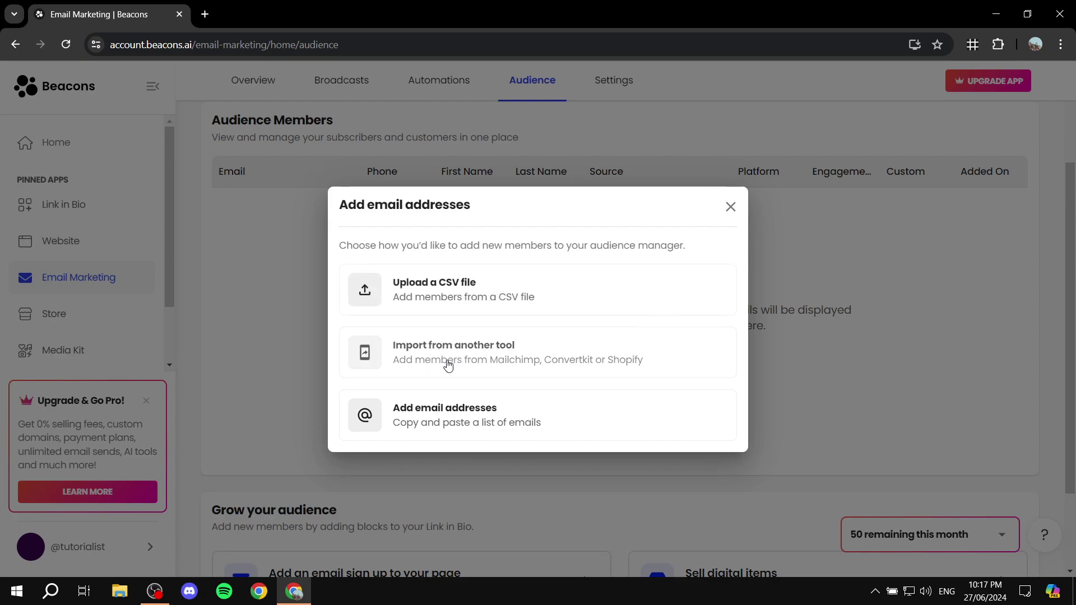
pyautogui.click(537, 361)
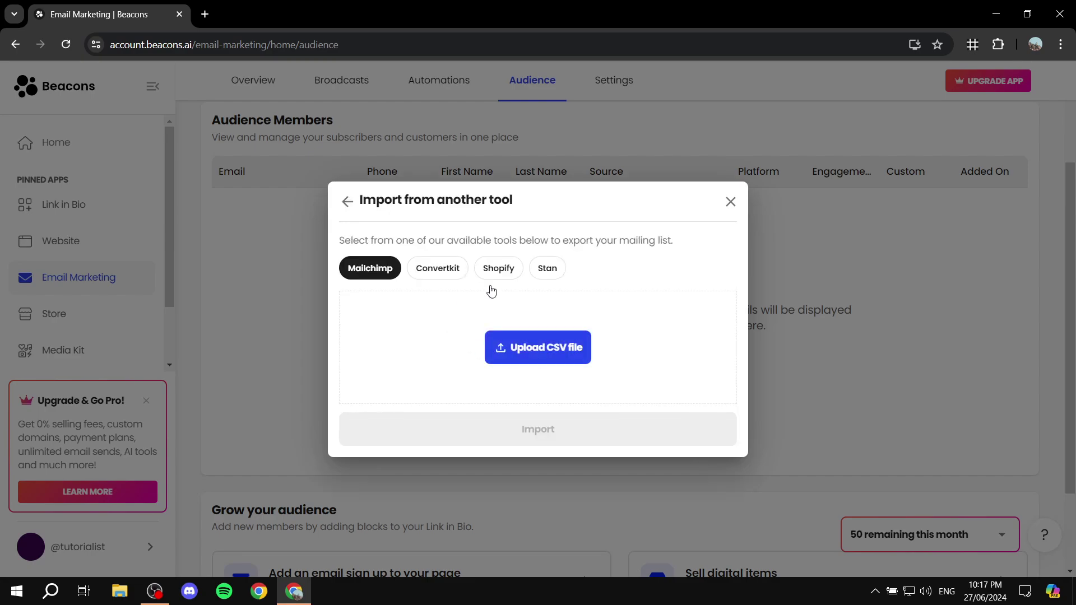
pyautogui.click(496, 270)
pyautogui.click(552, 274)
pyautogui.click(433, 268)
pyautogui.click(380, 267)
pyautogui.click(426, 270)
pyautogui.click(496, 269)
pyautogui.click(550, 274)
pyautogui.click(499, 269)
pyautogui.click(437, 270)
pyautogui.click(372, 269)
pyautogui.click(344, 203)
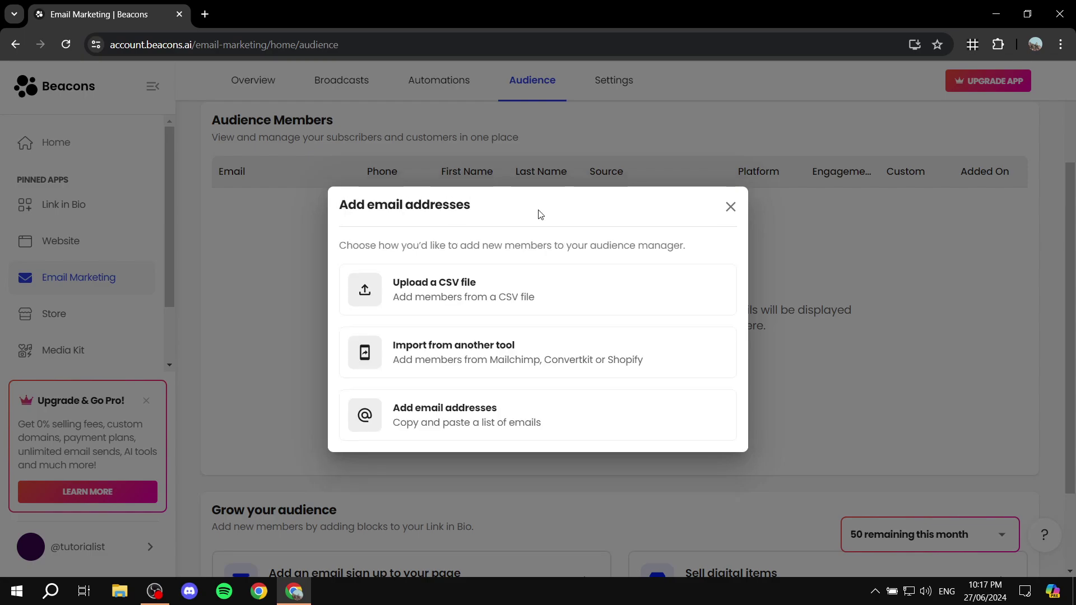
# - Check the CSV upload and pasted email address import options, and close the import dialog without adding members
pyautogui.click(487, 284)
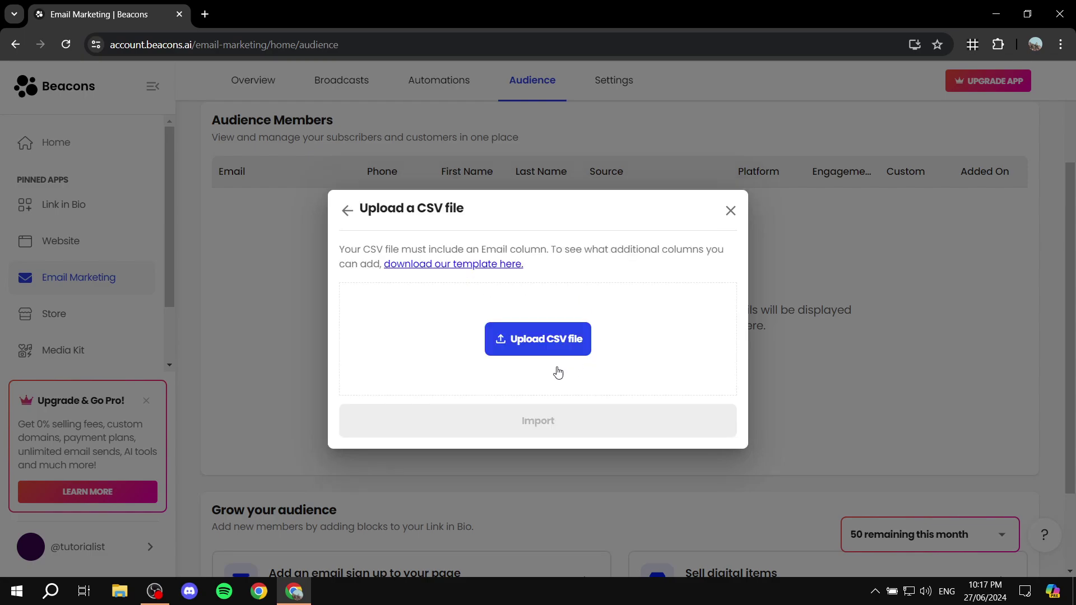
pyautogui.click(347, 210)
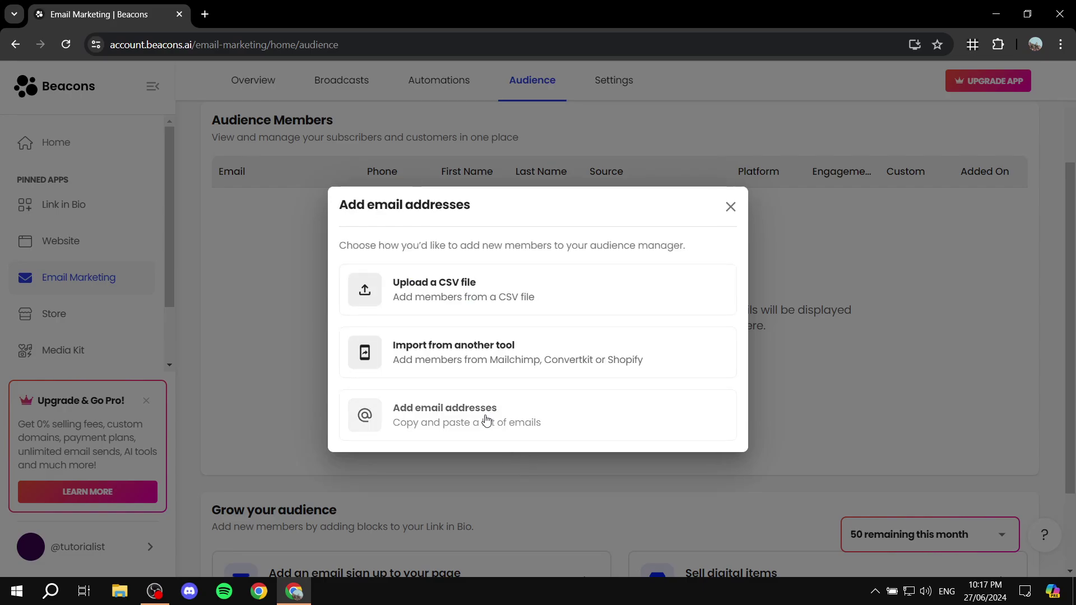
pyautogui.click(426, 416)
pyautogui.click(460, 331)
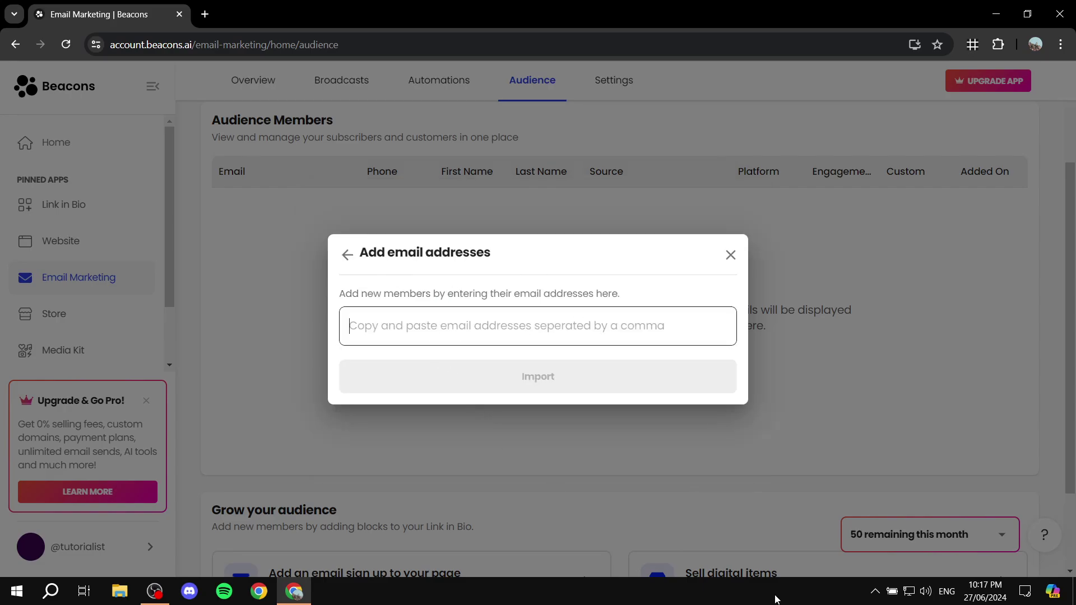
pyautogui.click(347, 256)
pyautogui.click(732, 207)
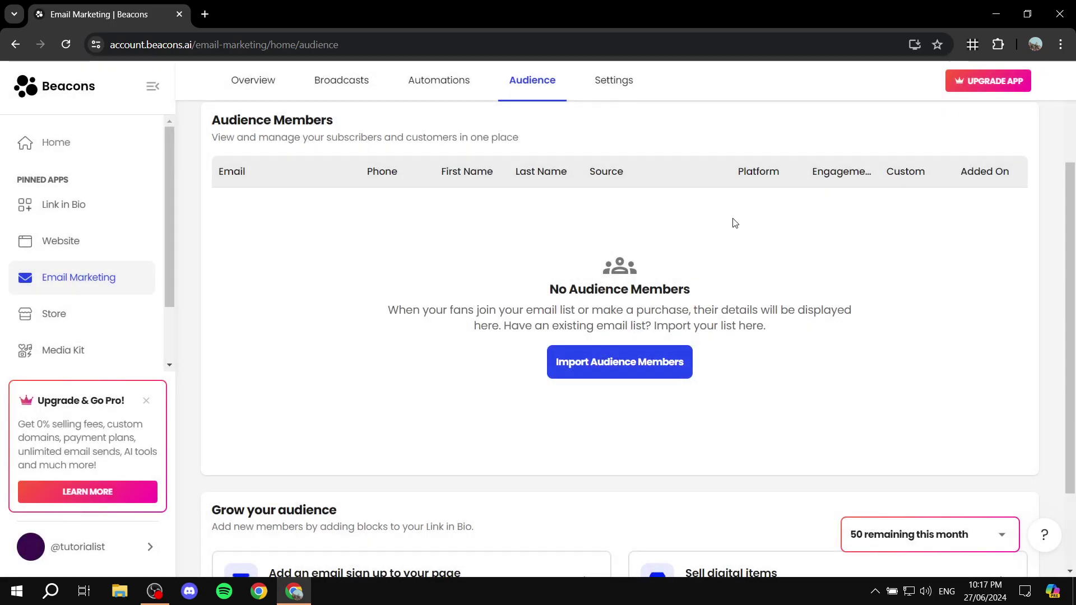
# - Review the Audience Members table columns, such as Email, Phone and Last Name, and the Grow your audience options
pyautogui.scroll(1, 731, 227)
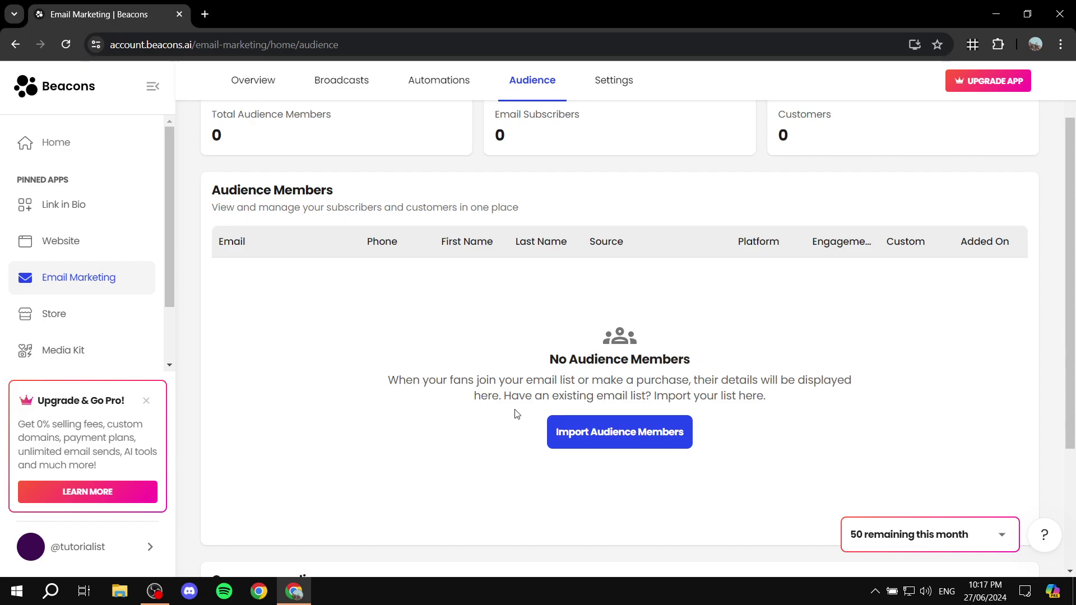
pyautogui.moveTo(217, 243); pyautogui.dragTo(243, 242)
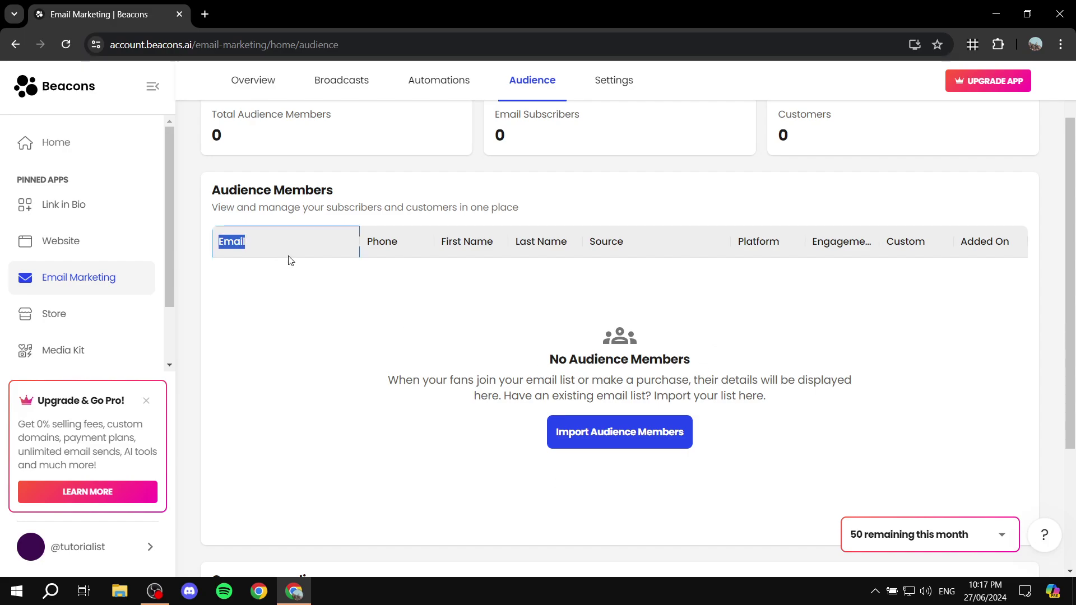
pyautogui.moveTo(368, 243); pyautogui.dragTo(443, 242)
pyautogui.click(449, 249)
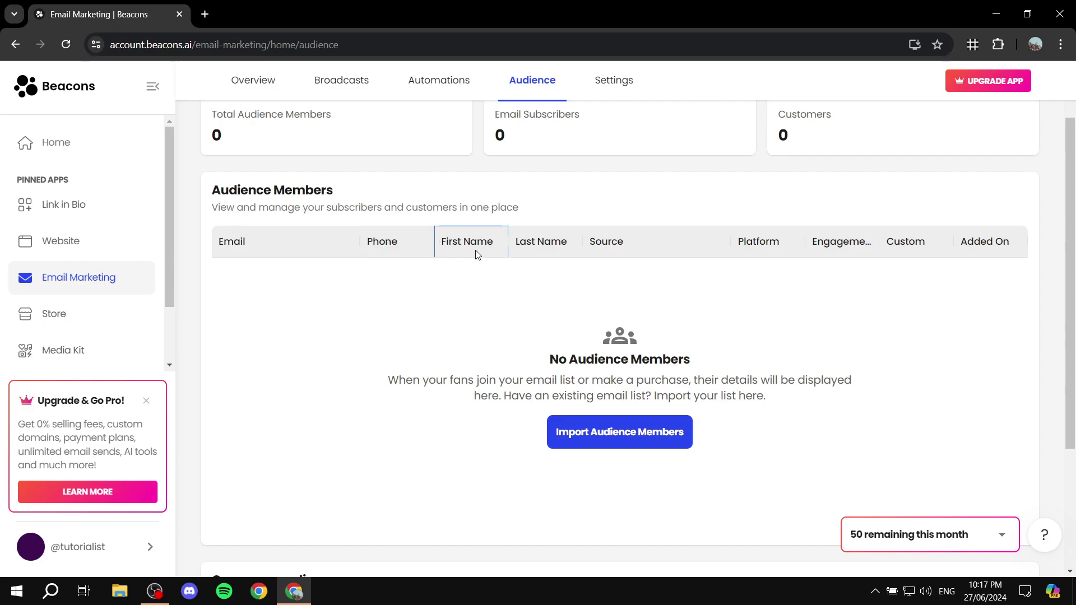
pyautogui.moveTo(517, 247); pyautogui.dragTo(576, 242)
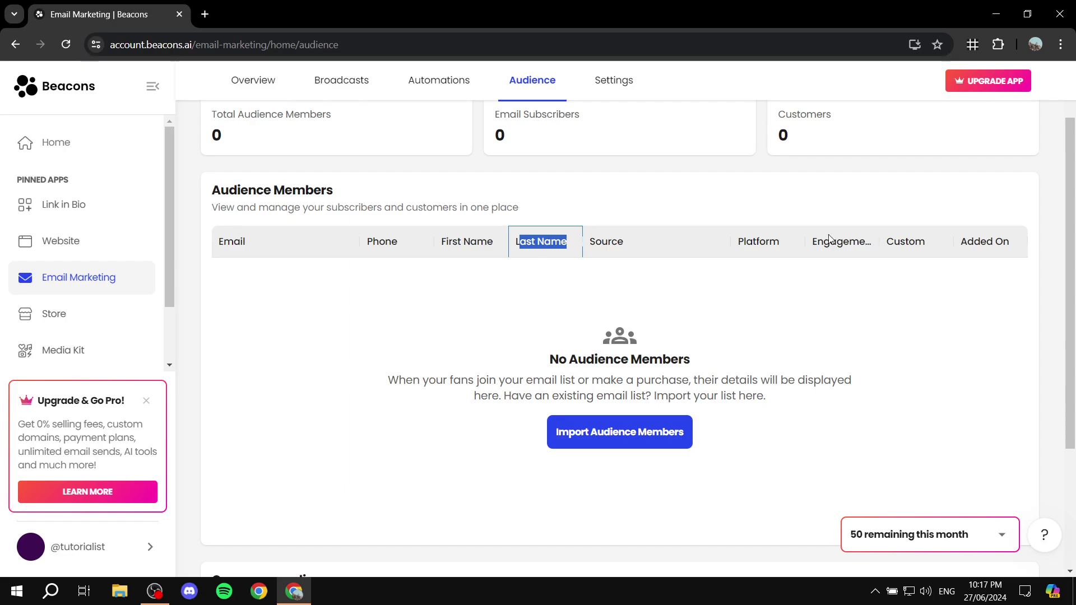
pyautogui.click(993, 189)
pyautogui.scroll(-3, 996, 224)
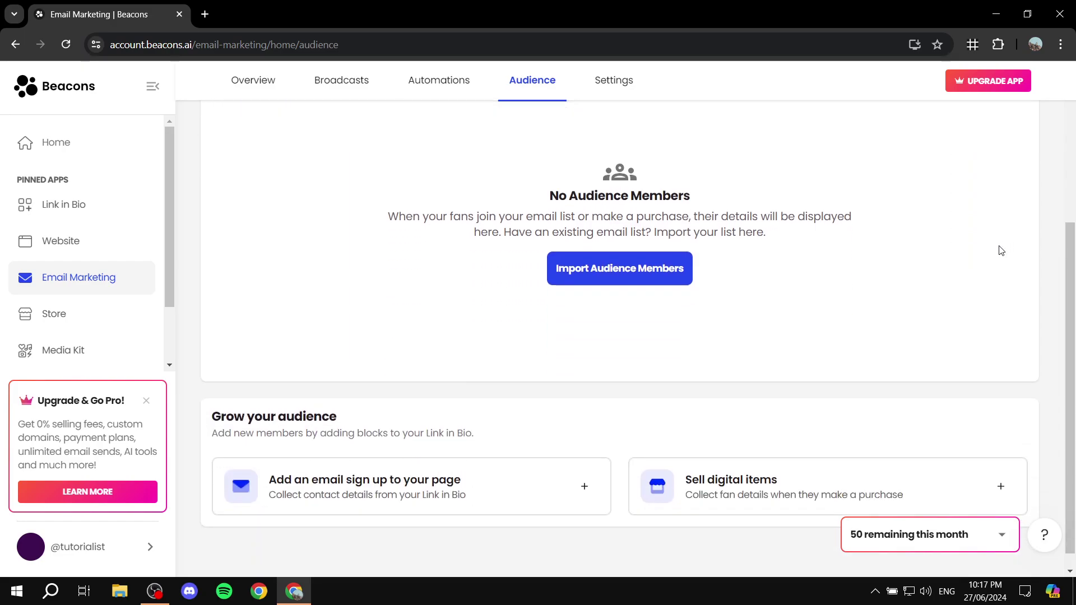
pyautogui.scroll(4, 440, 354)
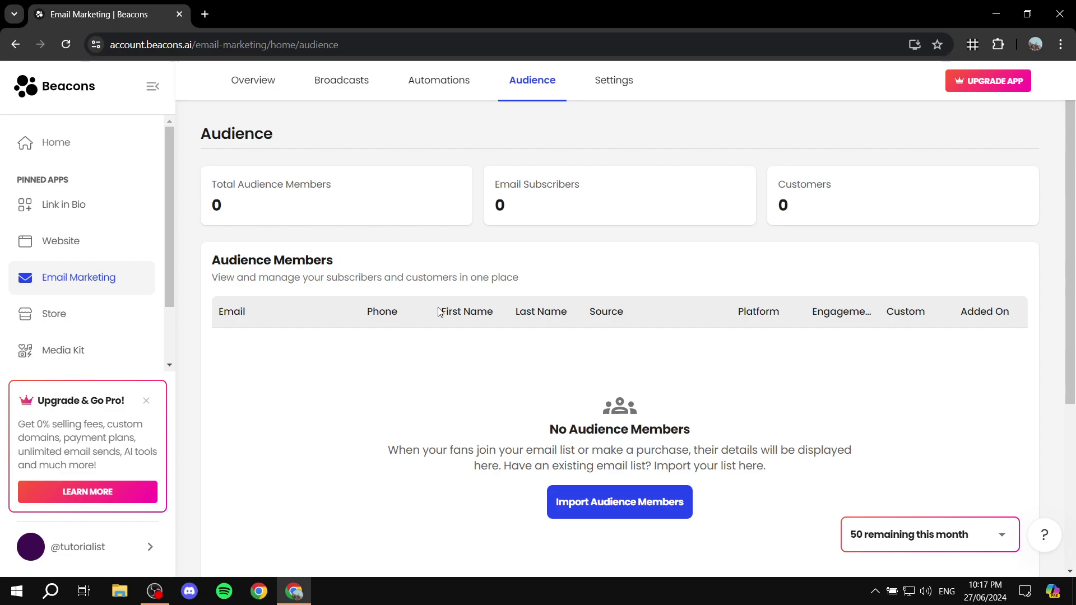
# - Revisit the Email Marketing settings, automations and broadcasts, and review the email creation options on the overview
pyautogui.click(614, 81)
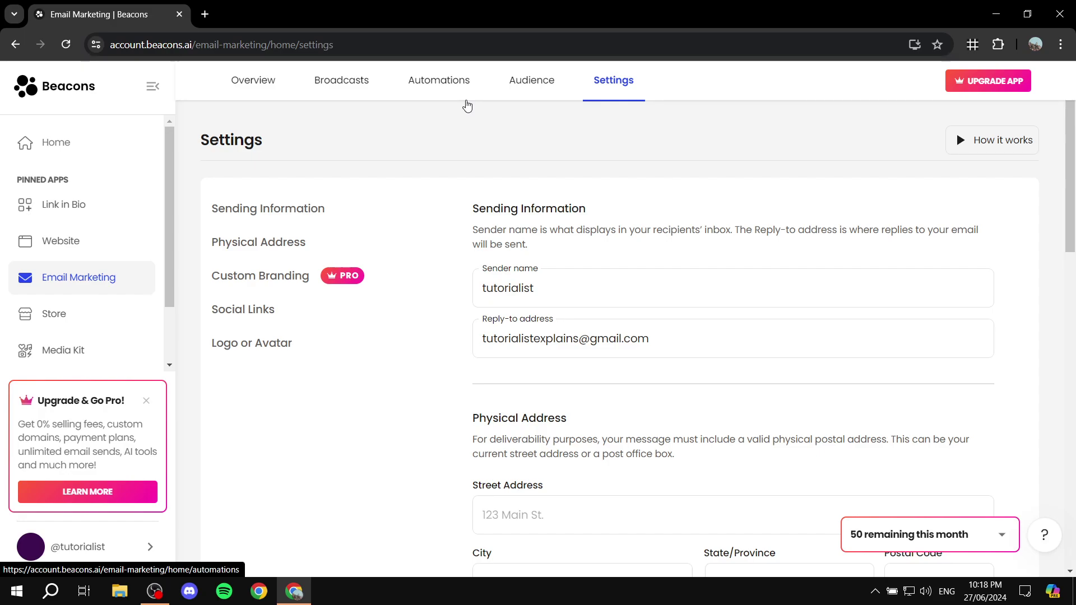
pyautogui.click(457, 93)
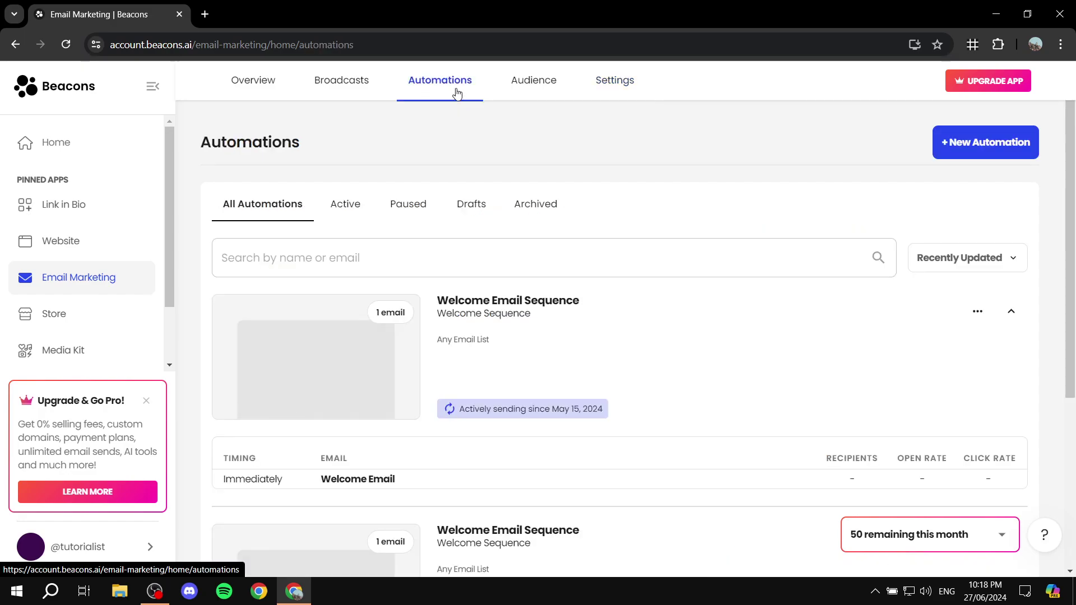
pyautogui.click(356, 88)
pyautogui.click(268, 84)
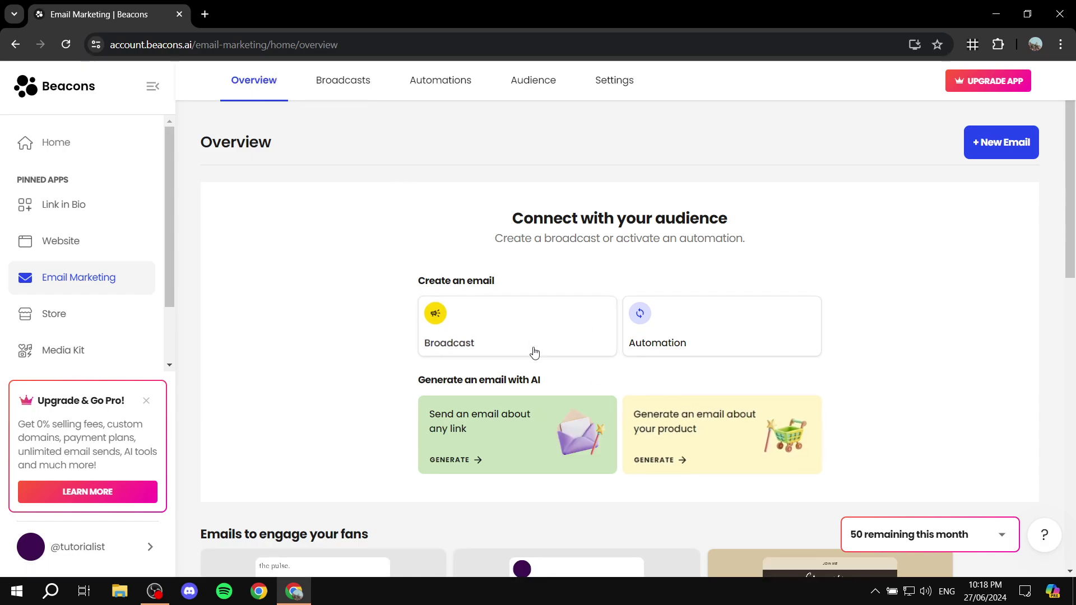
pyautogui.scroll(-1, 744, 221)
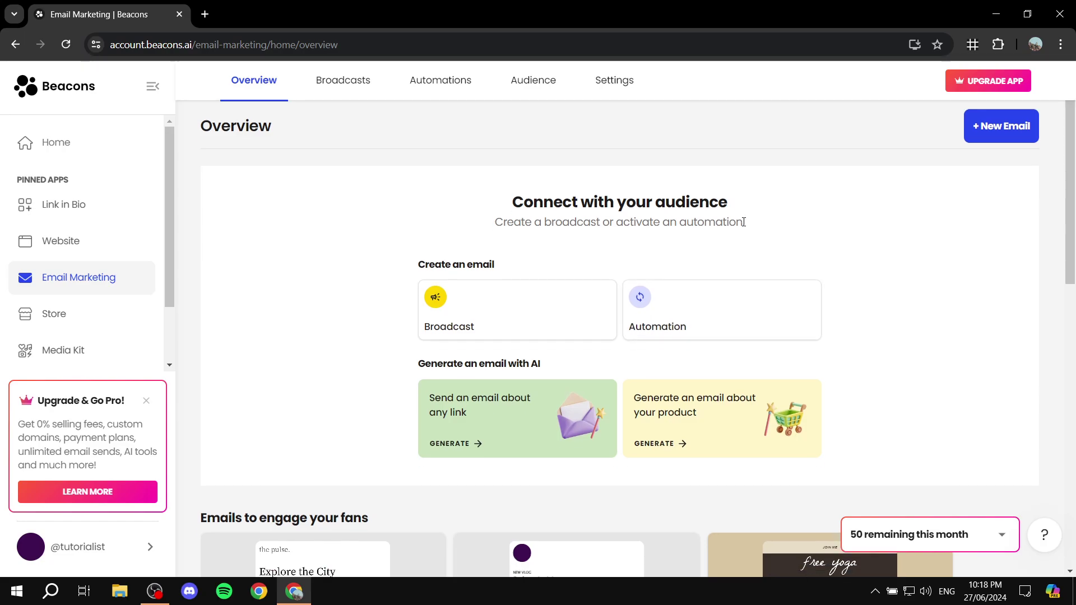
pyautogui.scroll(1, 747, 275)
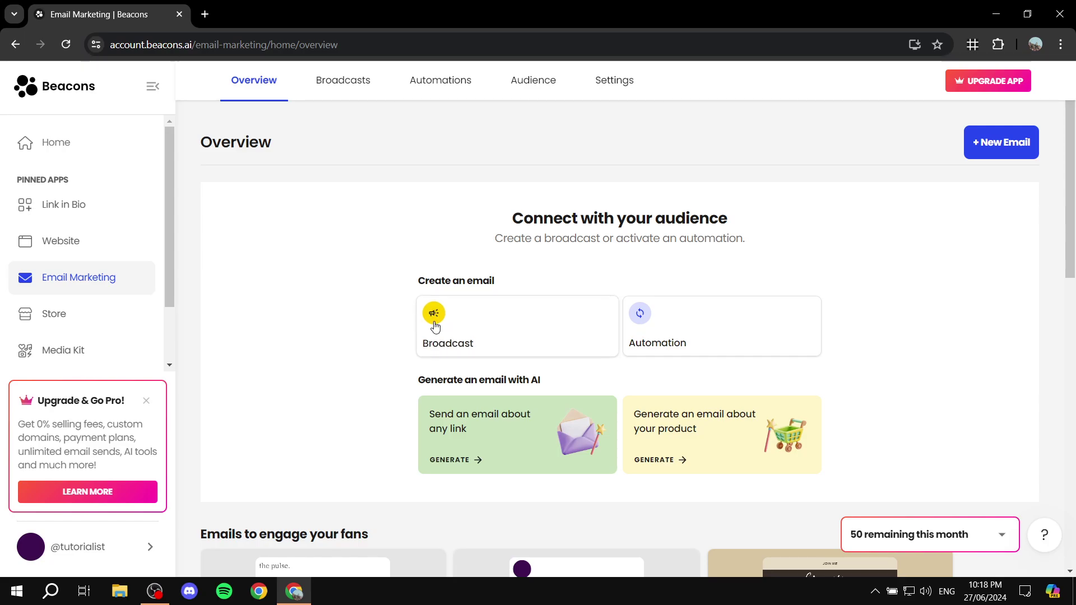
# - Go to the broadcasts page and start a new broadcast to reach the email template gallery
pyautogui.click(343, 85)
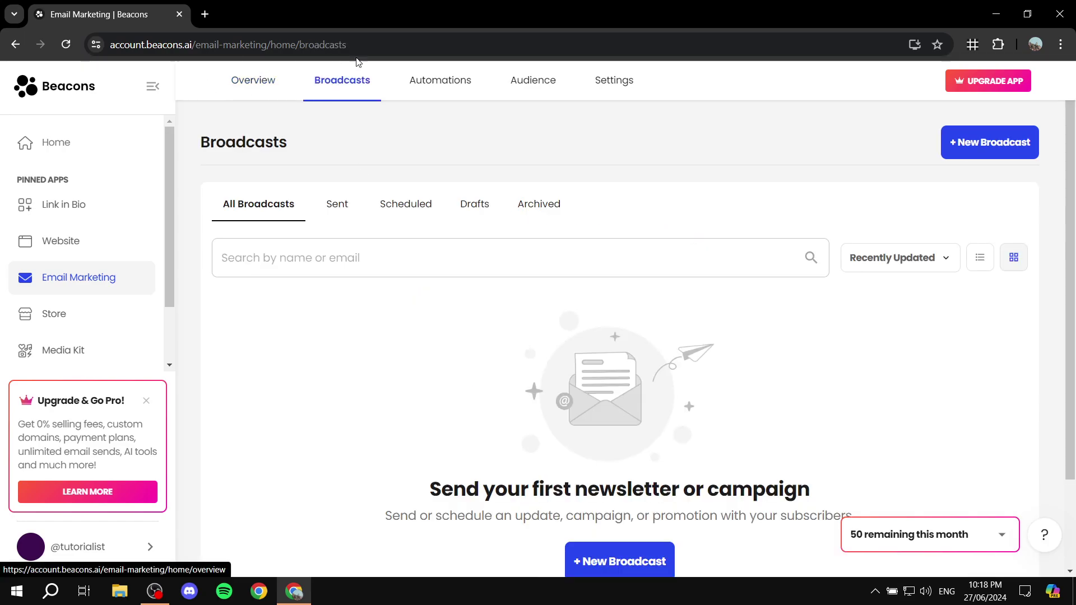
pyautogui.scroll(-1, 464, 236)
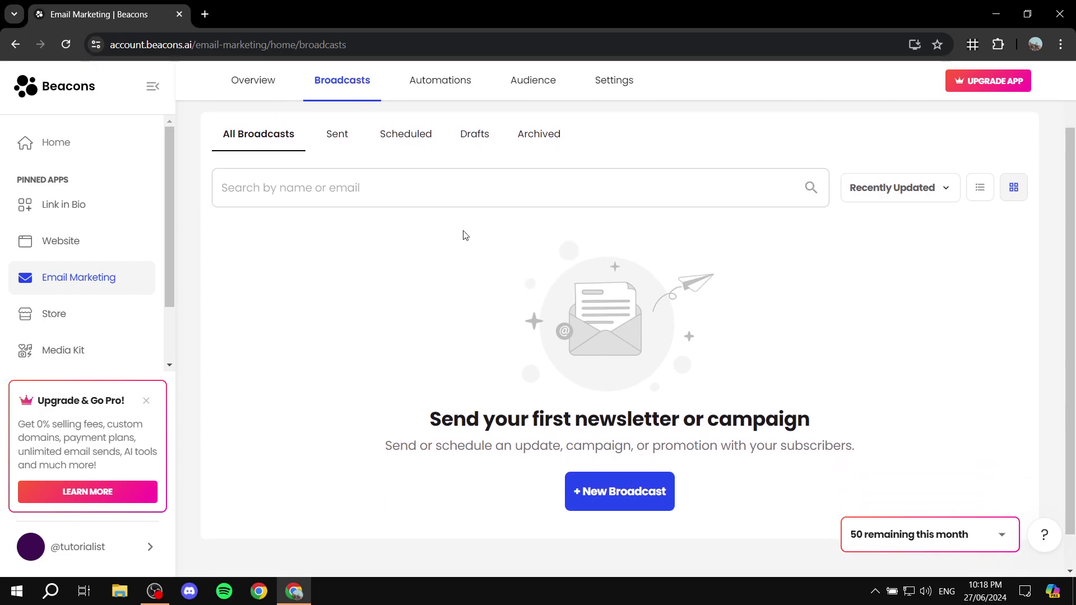
pyautogui.scroll(1, 790, 229)
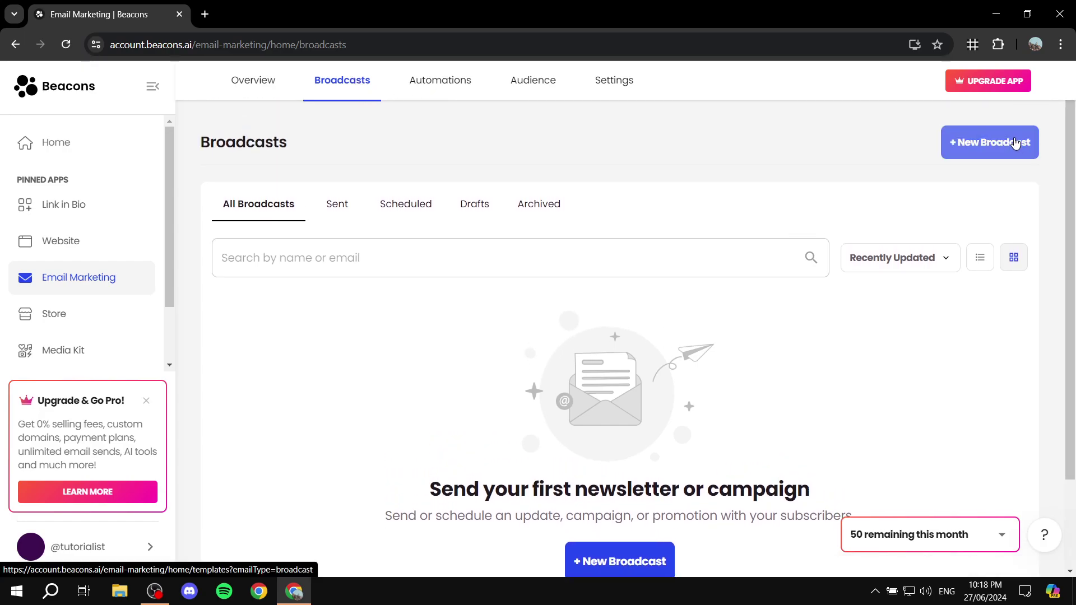
pyautogui.click(990, 139)
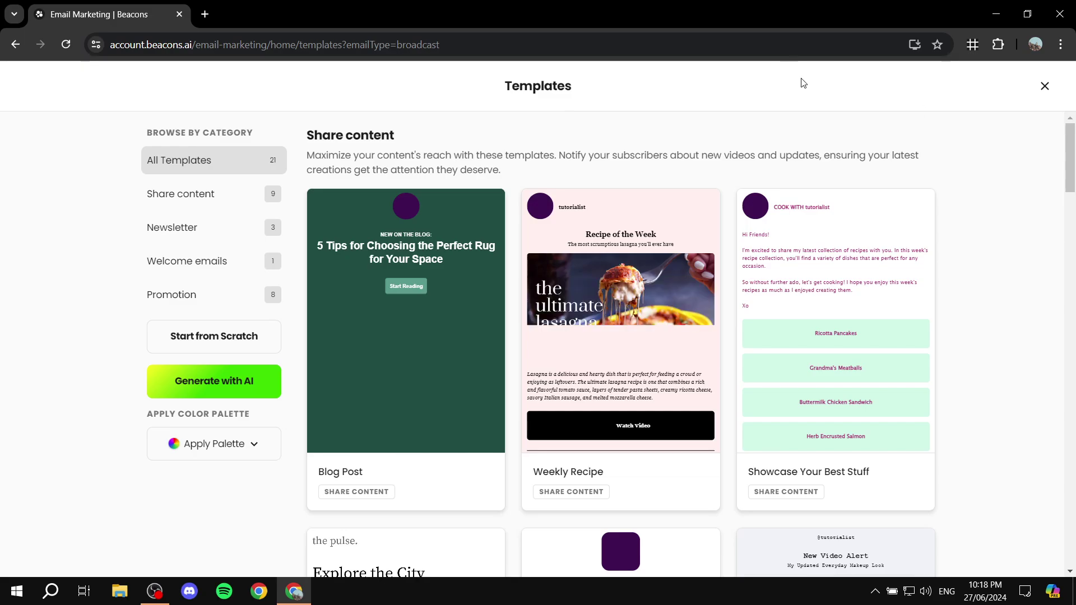
# - Browse the broadcast email templates under Share content and look over the list of template categories
pyautogui.moveTo(668, 301)
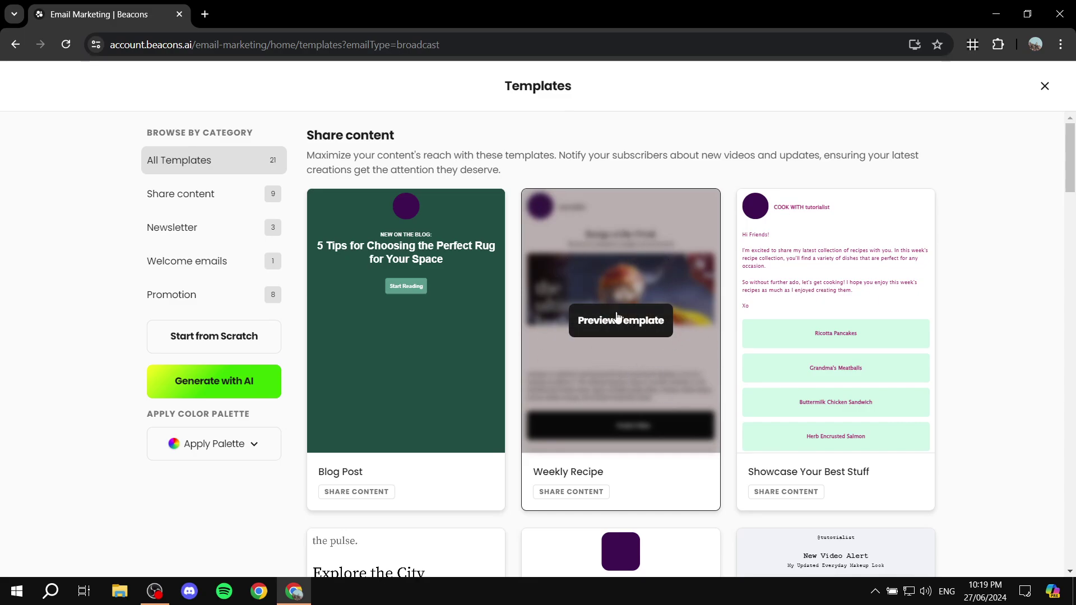
pyautogui.scroll(-1, 617, 317)
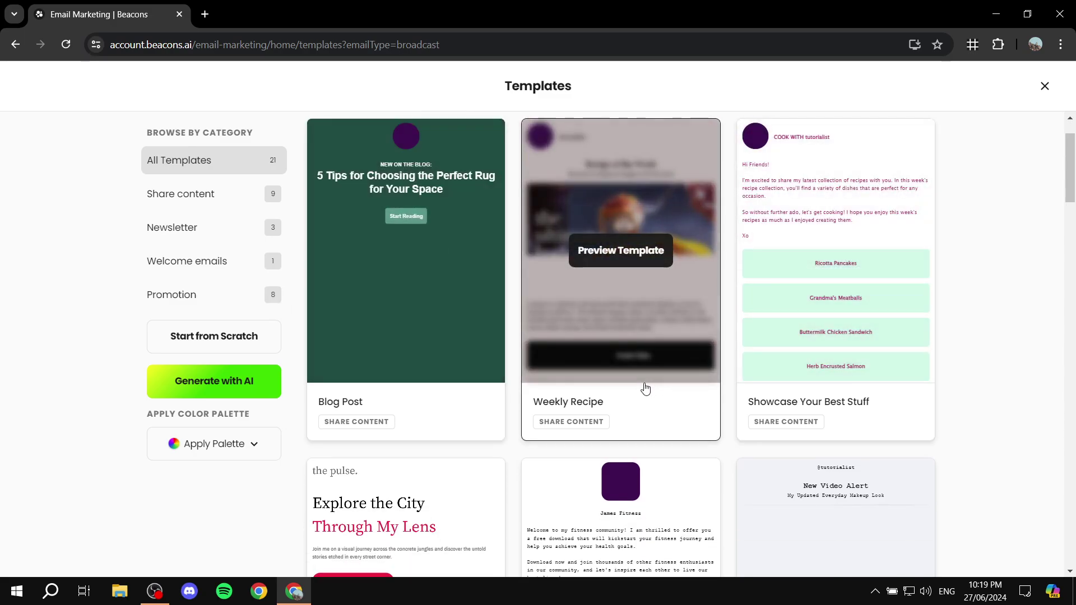
pyautogui.scroll(-1, 667, 381)
pyautogui.scroll(-1, 684, 331)
pyautogui.scroll(3, 622, 289)
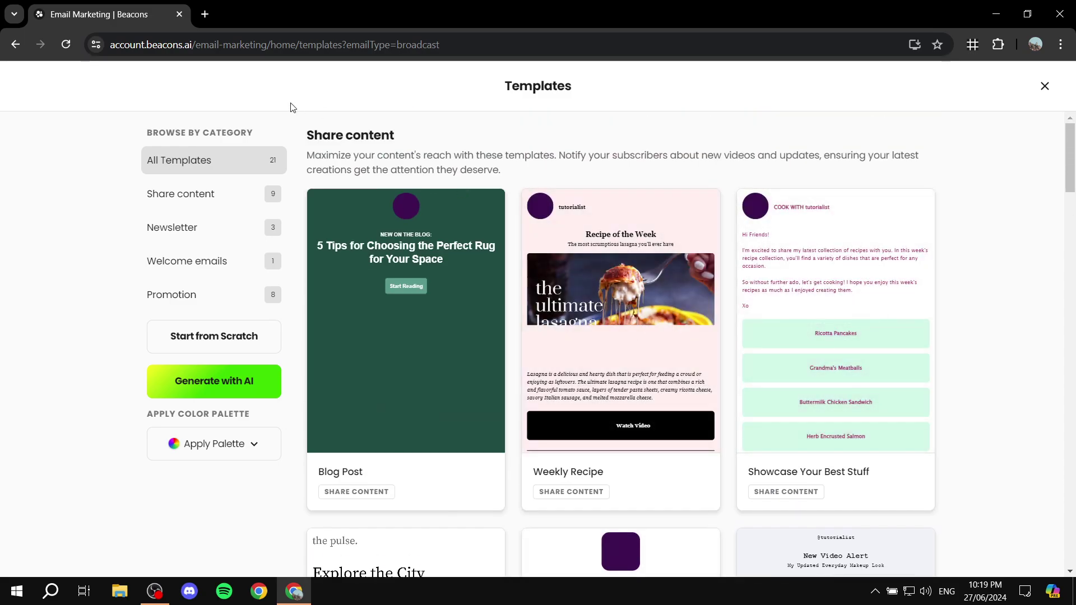
pyautogui.moveTo(139, 137); pyautogui.dragTo(289, 139)
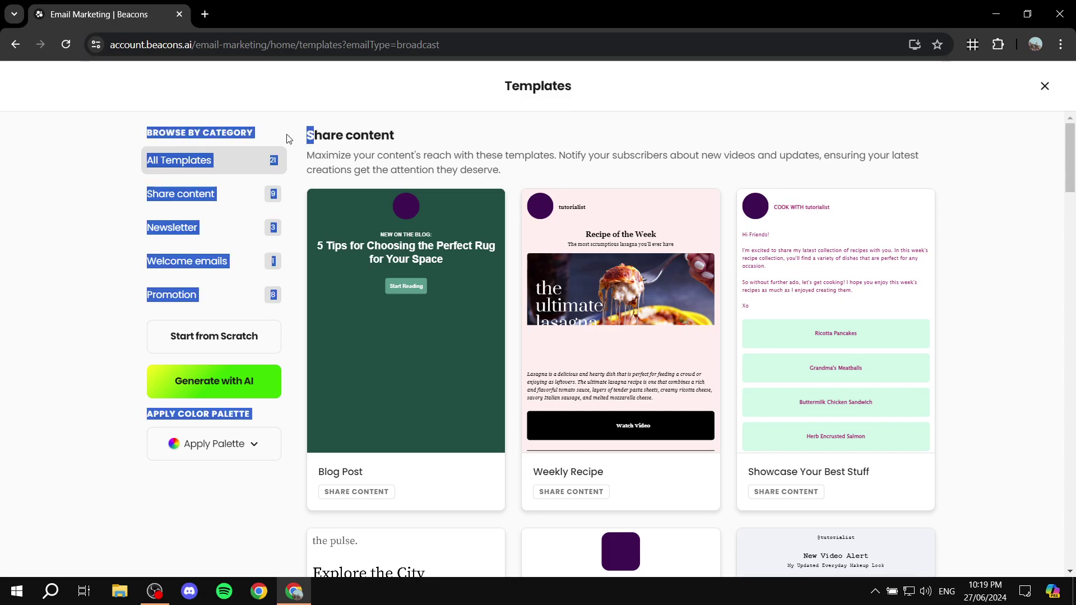
pyautogui.click(264, 91)
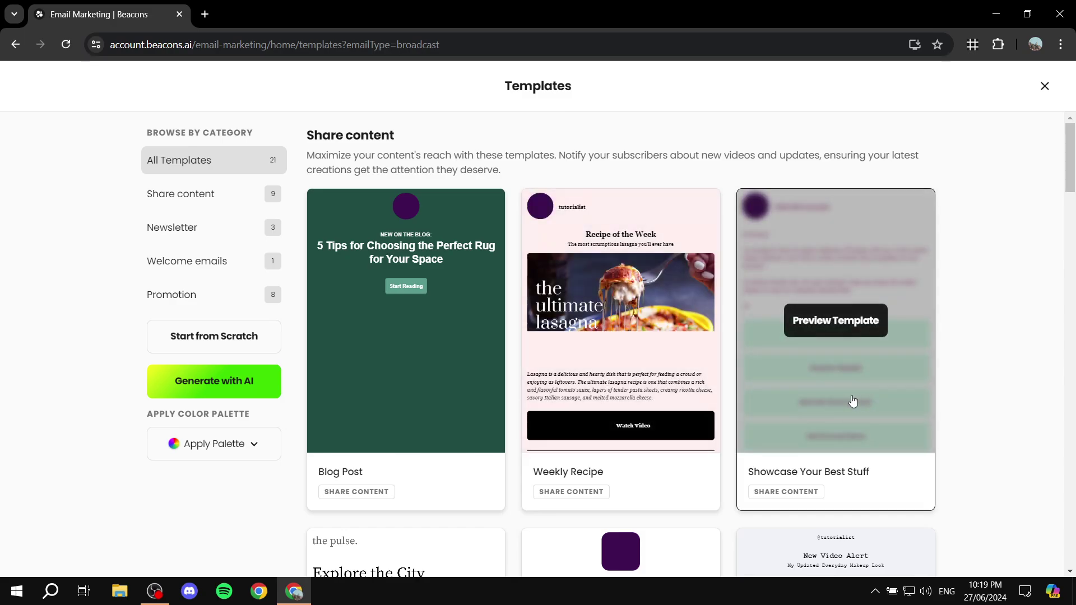
# - Preview the Weekly Recipe template and read through the full email down to its footer
pyautogui.click(644, 328)
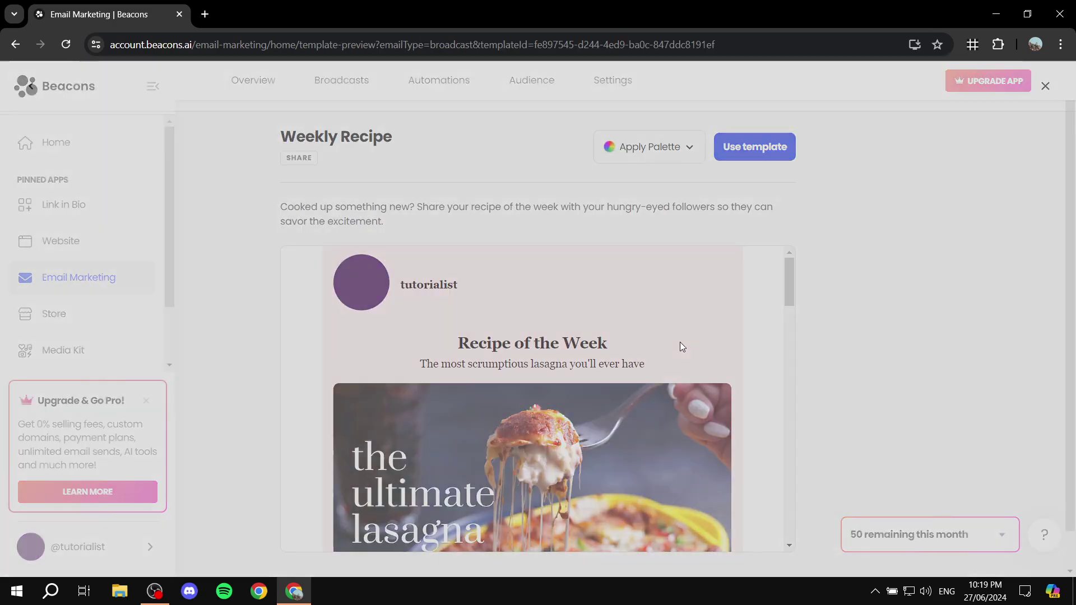
pyautogui.scroll(-5, 637, 337)
pyautogui.scroll(-5, 632, 335)
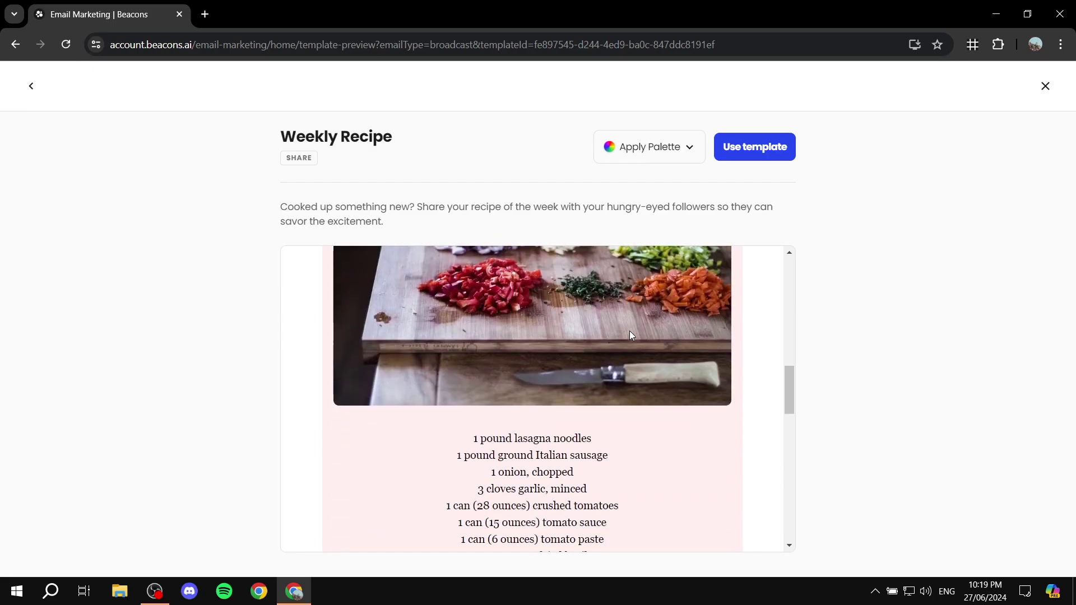
pyautogui.scroll(3, 633, 335)
pyautogui.scroll(-4, 632, 335)
pyautogui.scroll(1, 632, 335)
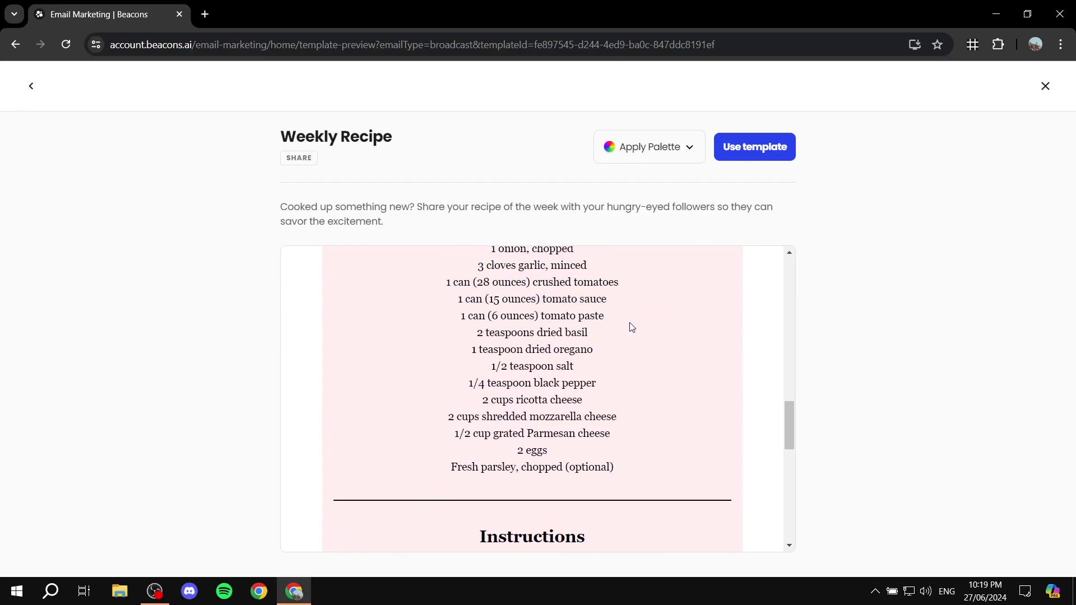
pyautogui.scroll(-5, 632, 334)
pyautogui.scroll(-5, 627, 320)
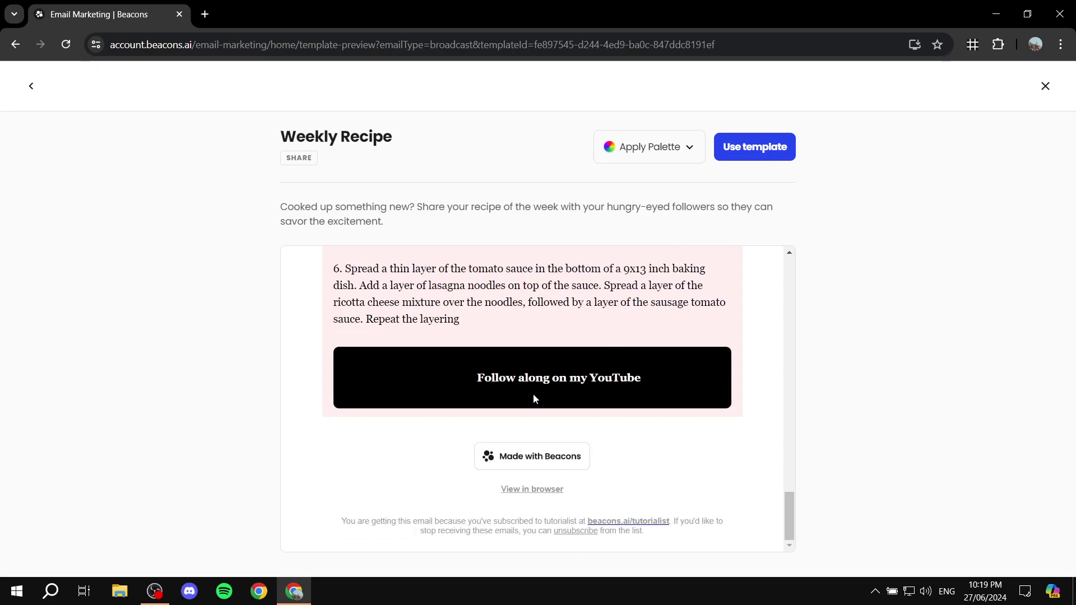
# - Use the Weekly Recipe template for the broadcast and look over the email in the editor
pyautogui.scroll(15, 533, 394)
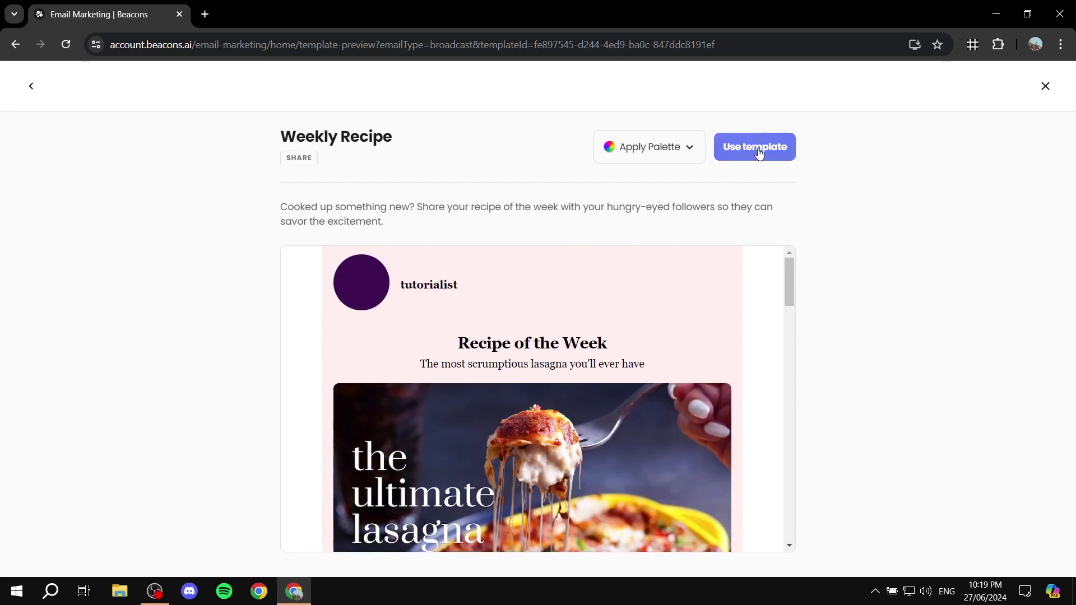
pyautogui.click(759, 153)
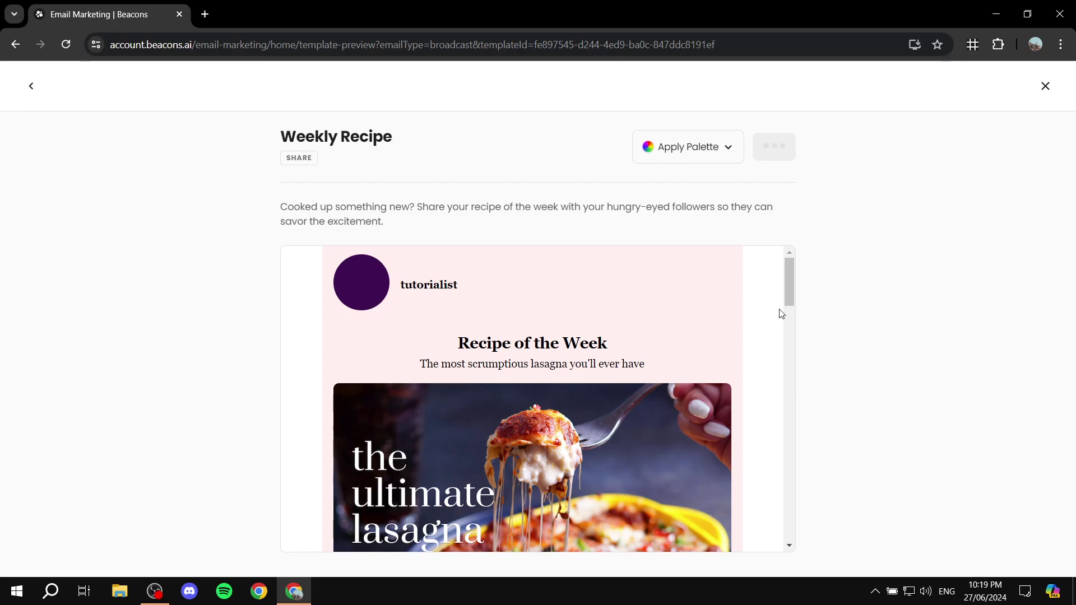
pyautogui.scroll(-10, 574, 268)
pyautogui.scroll(5, 583, 370)
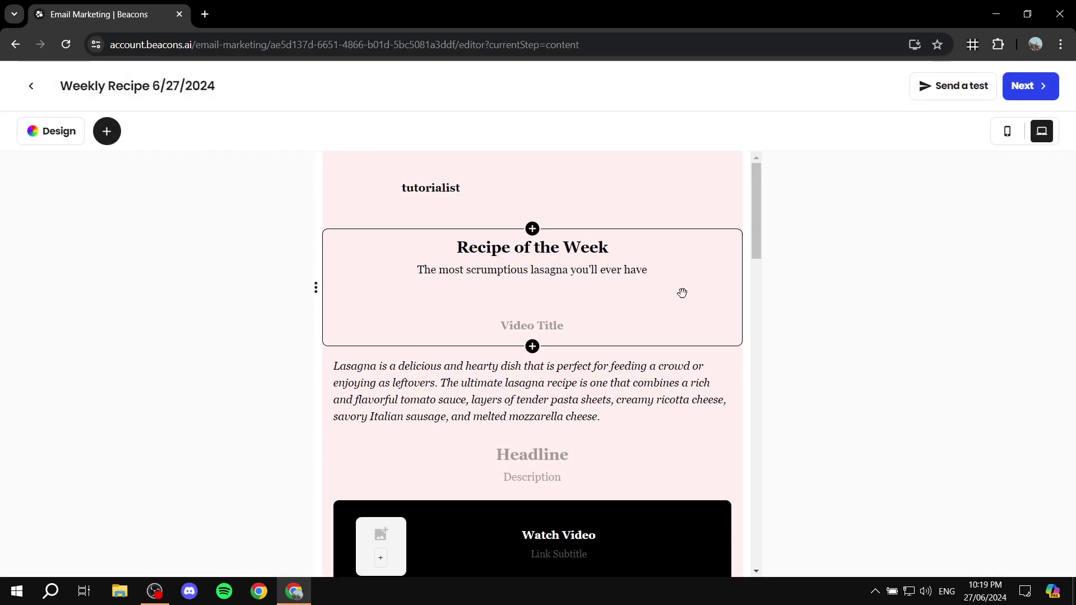
# - Replace the "Recipe of the Week" headline in the Videos block with "Add some text in here"
pyautogui.click(550, 197)
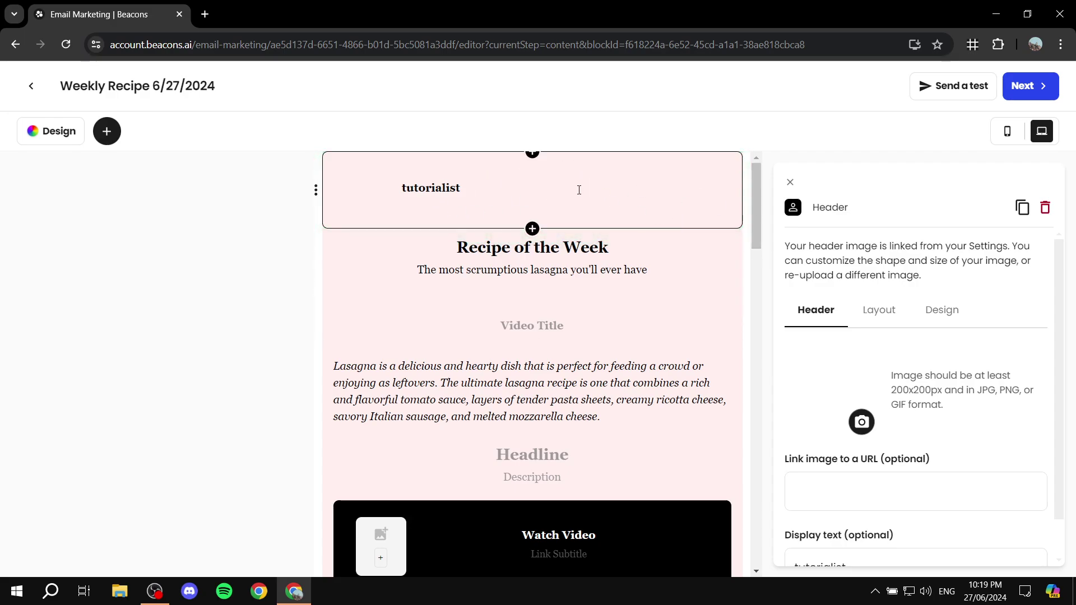
pyautogui.click(687, 315)
pyautogui.click(647, 271)
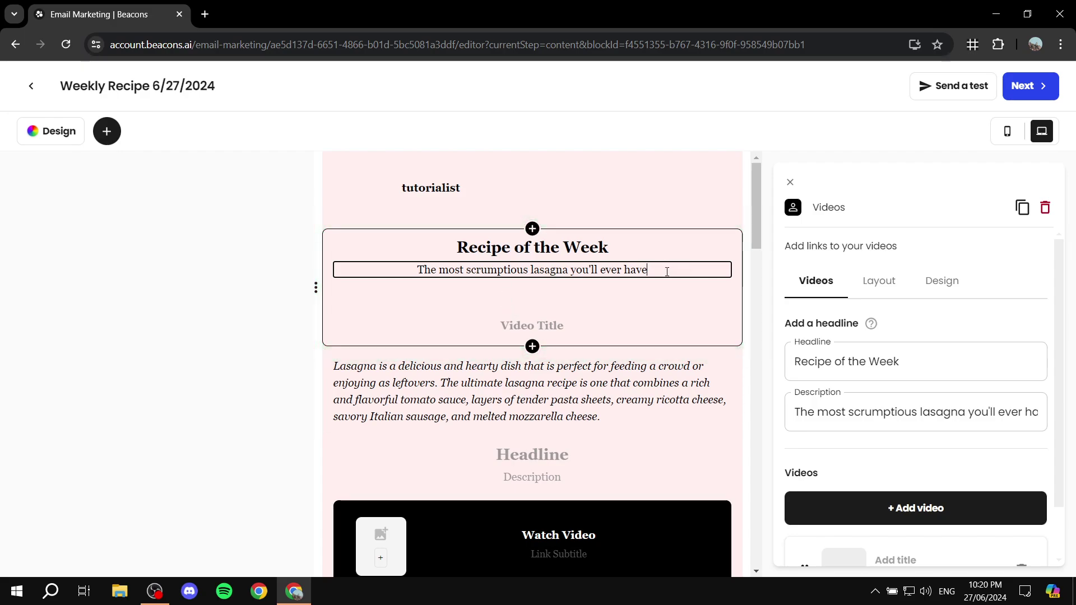
pyautogui.click(604, 251)
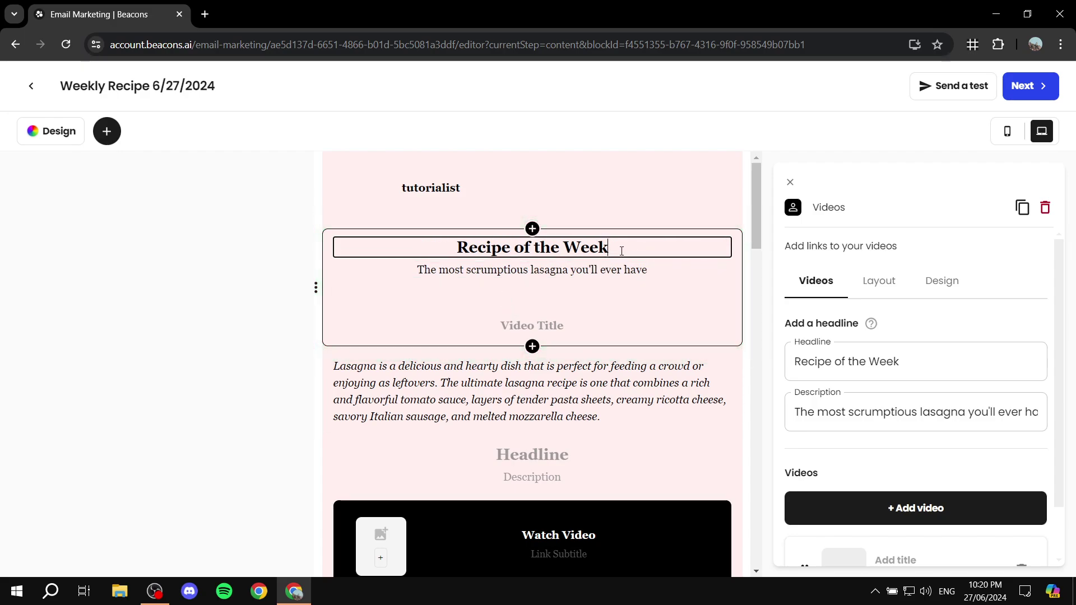
pyautogui.moveTo(622, 251); pyautogui.dragTo(435, 245)
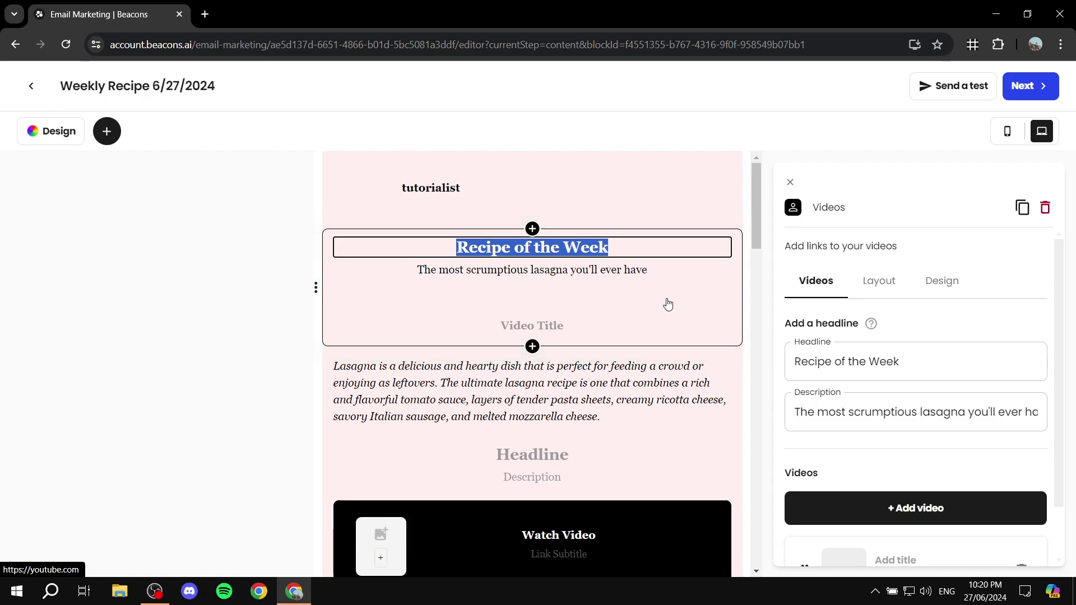
pyautogui.write('Add some te')
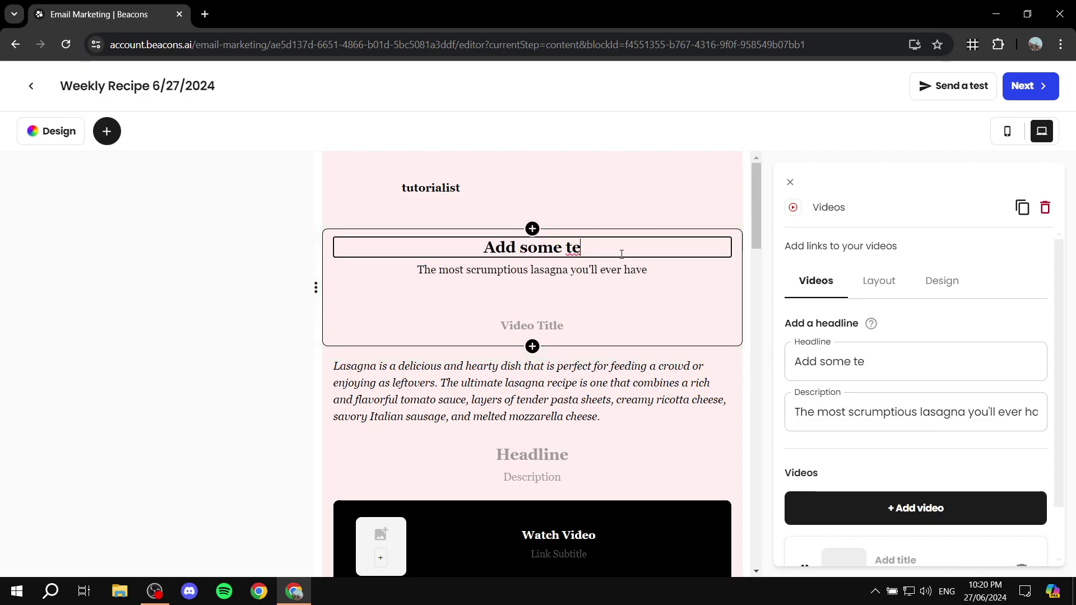
pyautogui.write('xt in here')
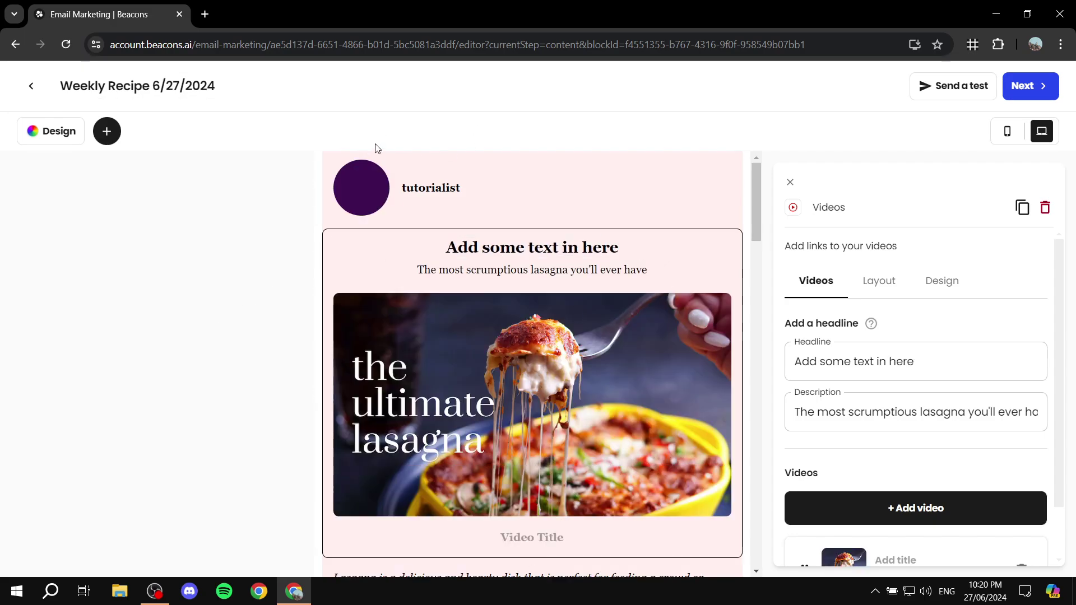
# - Delete the Header block with the profile image and display name from the email
pyautogui.click(354, 191)
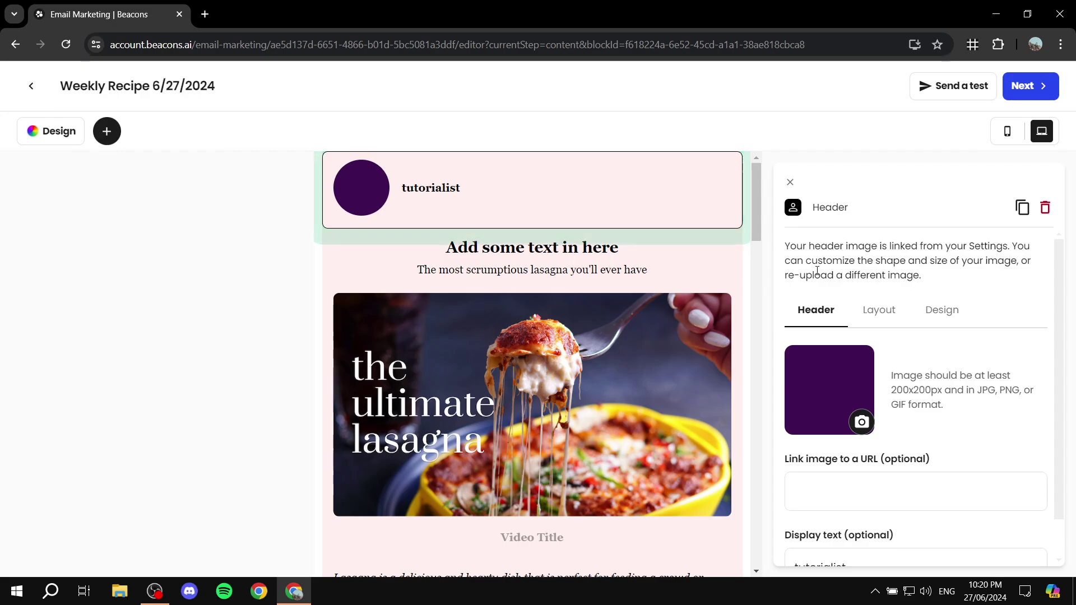
pyautogui.click(1045, 211)
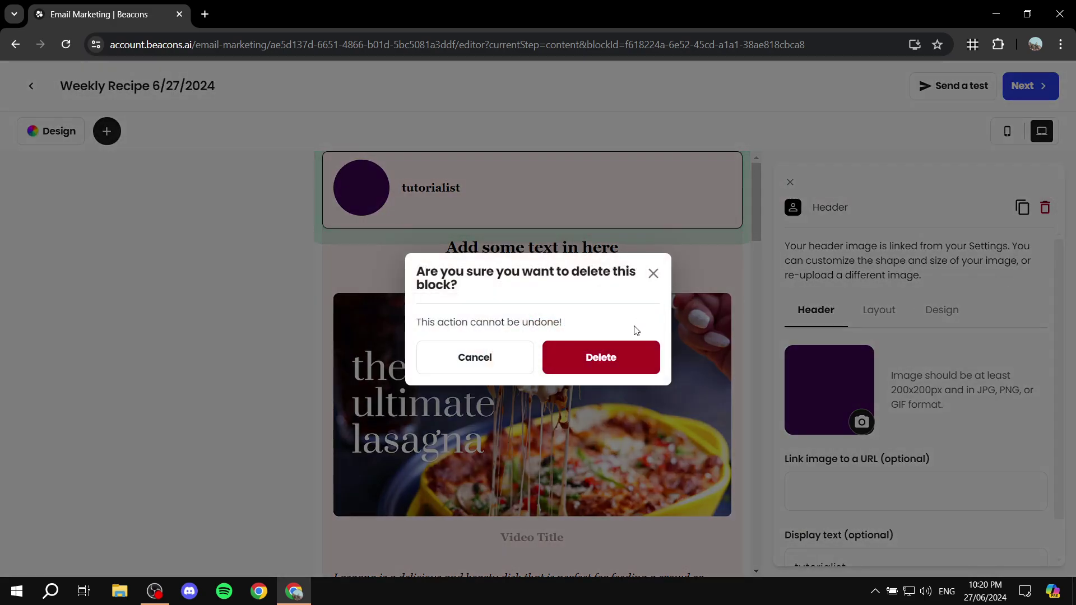
pyautogui.click(559, 349)
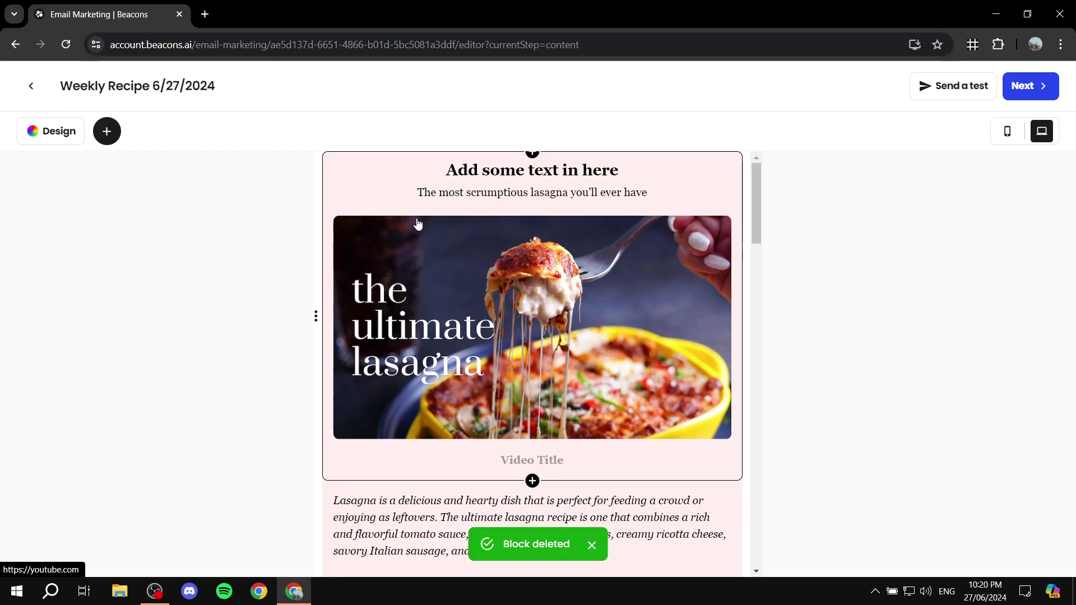
# - Replace the description under the Videos block's headline with "Add even more text"
pyautogui.moveTo(661, 194); pyautogui.dragTo(416, 193)
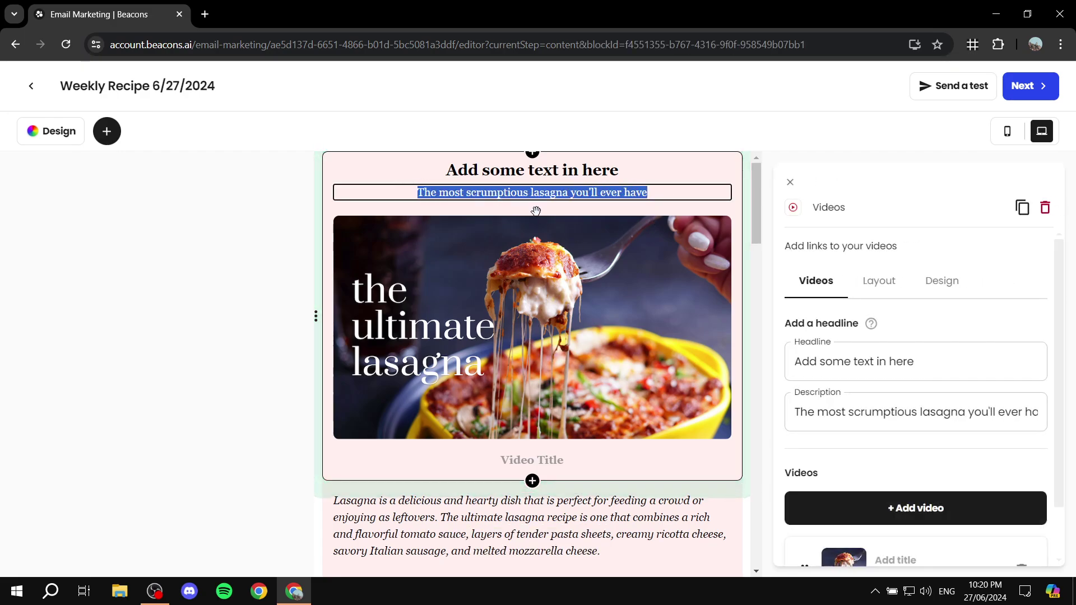
pyautogui.press('BackSpace')
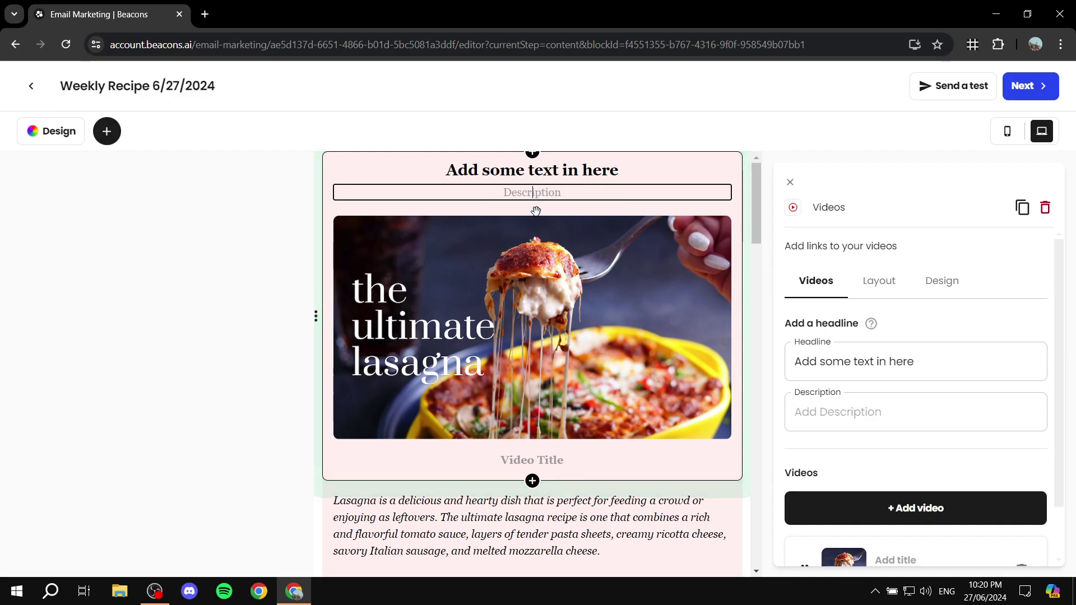
pyautogui.write('A')
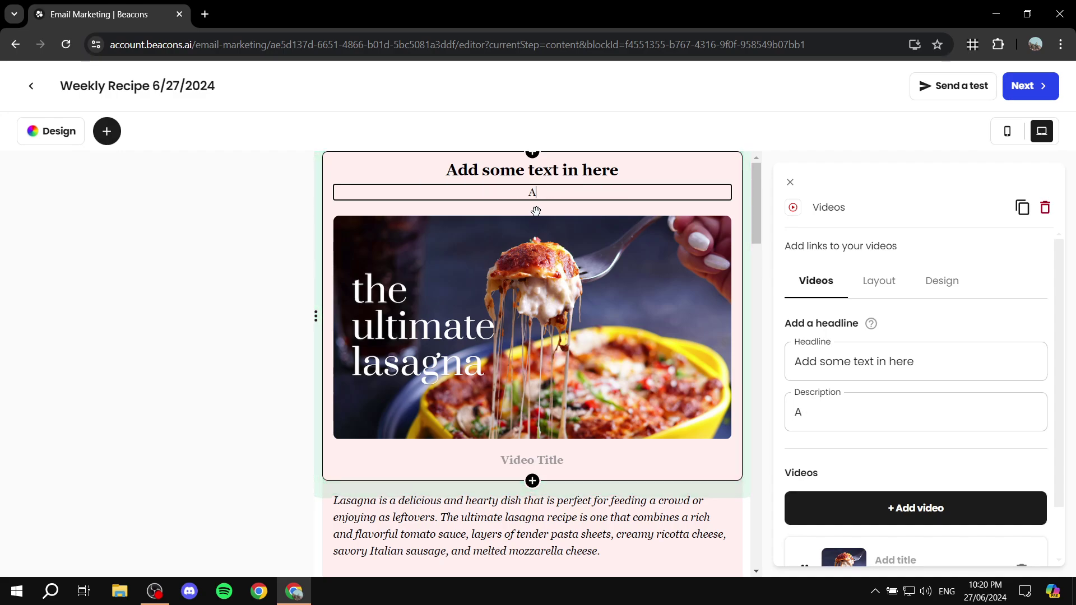
pyautogui.write('dd even ')
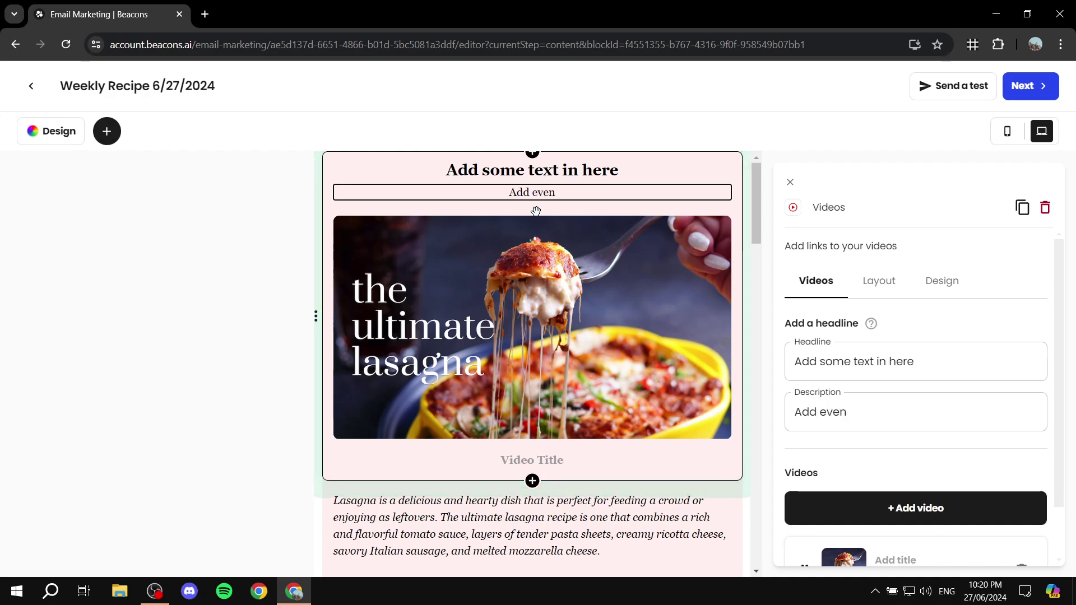
pyautogui.write('more text')
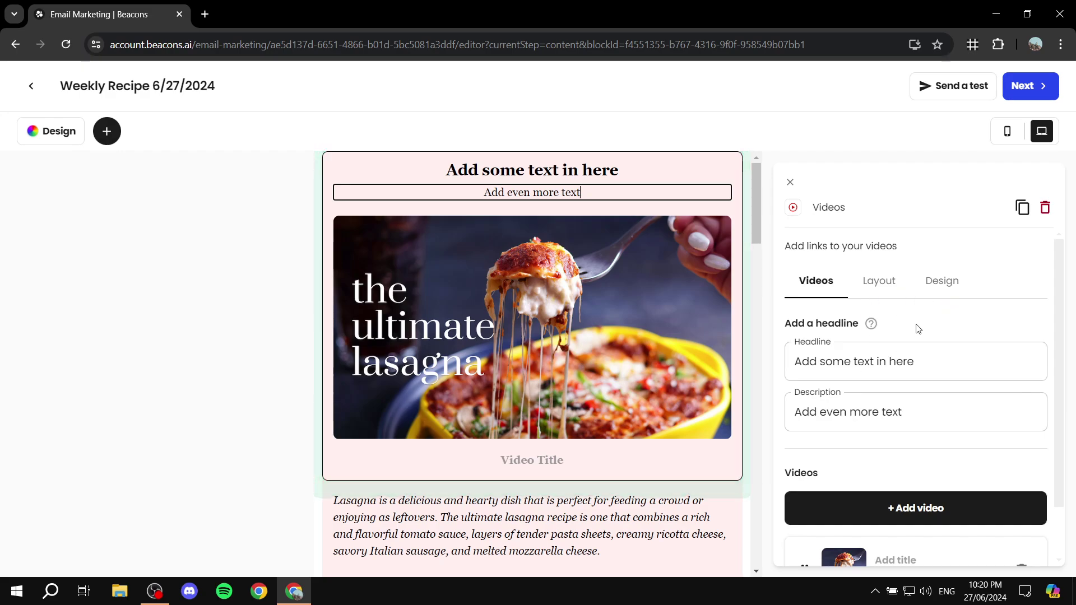
# - Delete the lasagna video linked to youtube.com from the Videos block
pyautogui.scroll(-1, 914, 347)
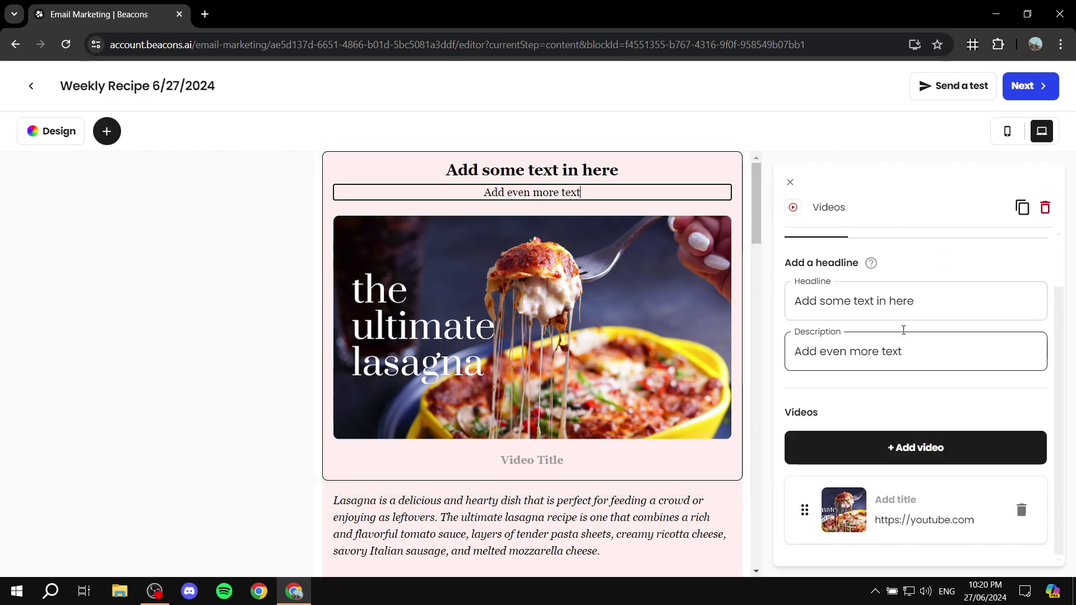
pyautogui.scroll(1, 875, 338)
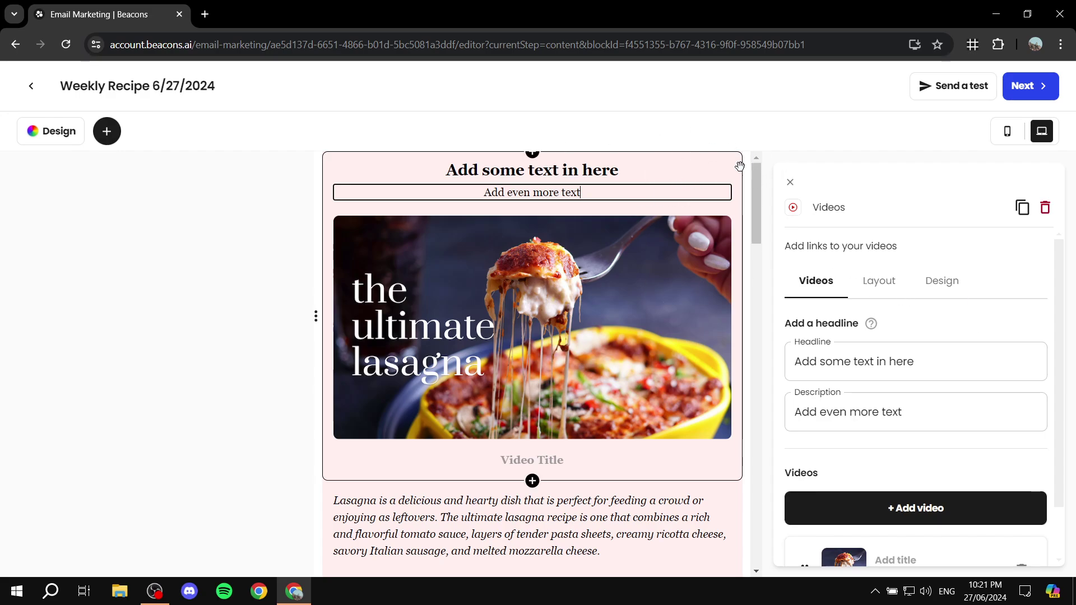
pyautogui.scroll(-1, 915, 324)
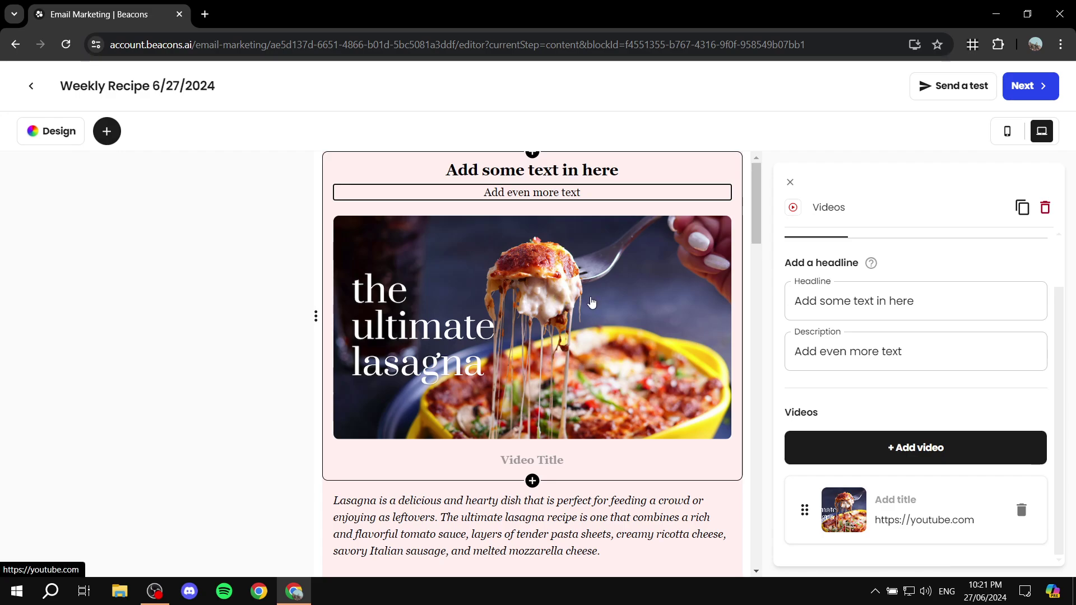
pyautogui.click(1022, 510)
pyautogui.click(600, 363)
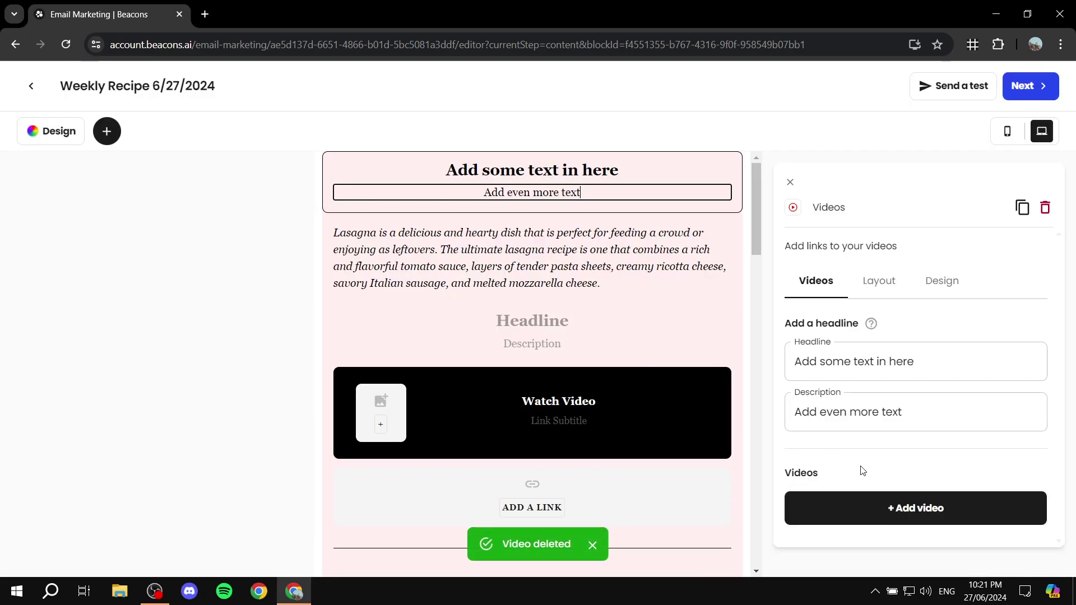
# - Add an empty video entry to the Videos block and delete it again
pyautogui.click(935, 517)
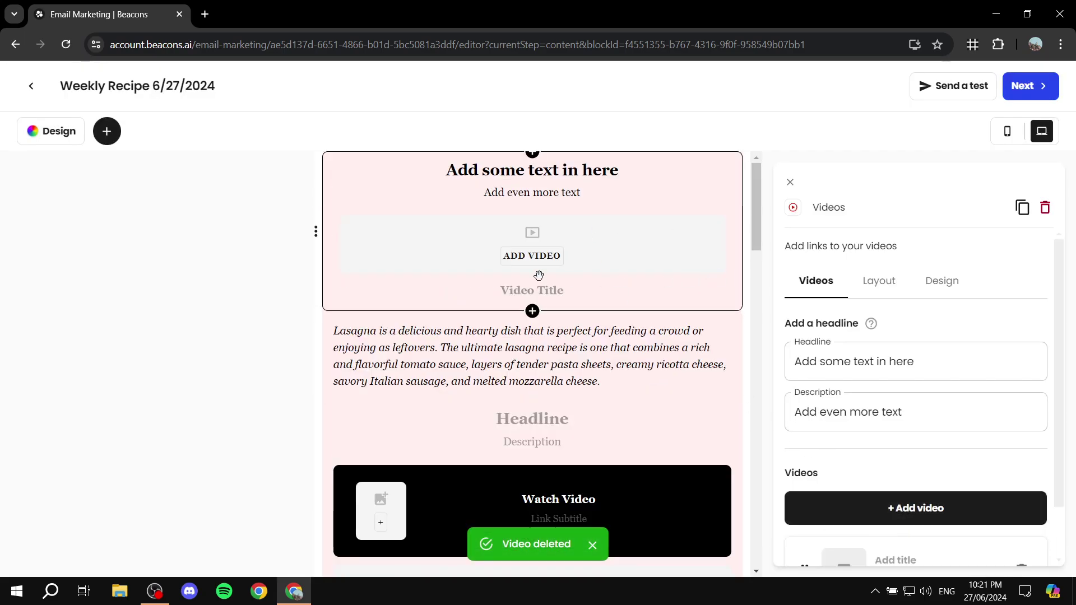
pyautogui.scroll(-1, 889, 464)
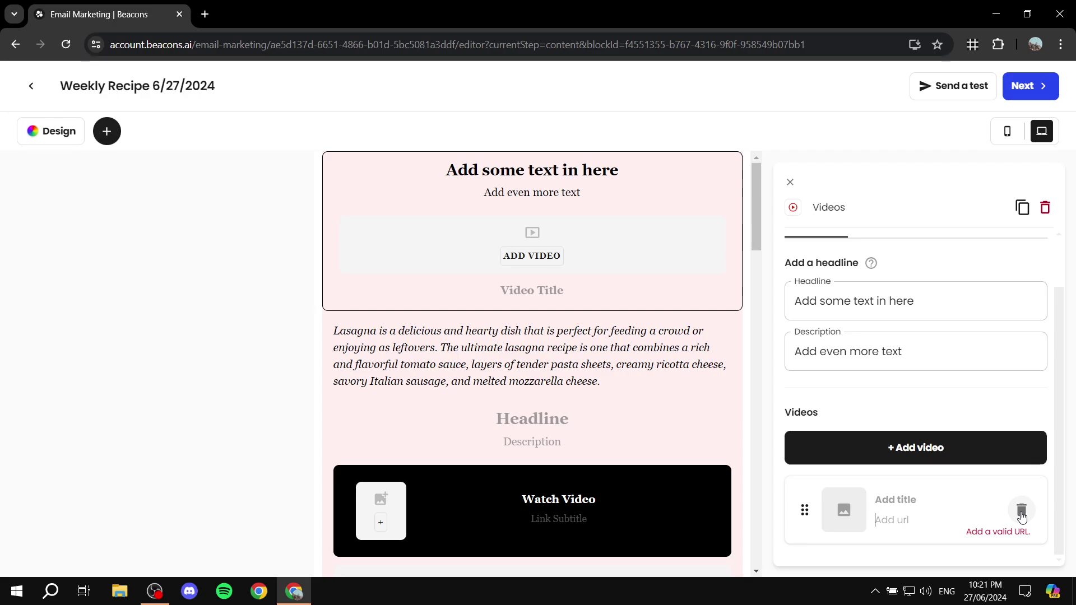
pyautogui.click(1021, 512)
pyautogui.click(595, 366)
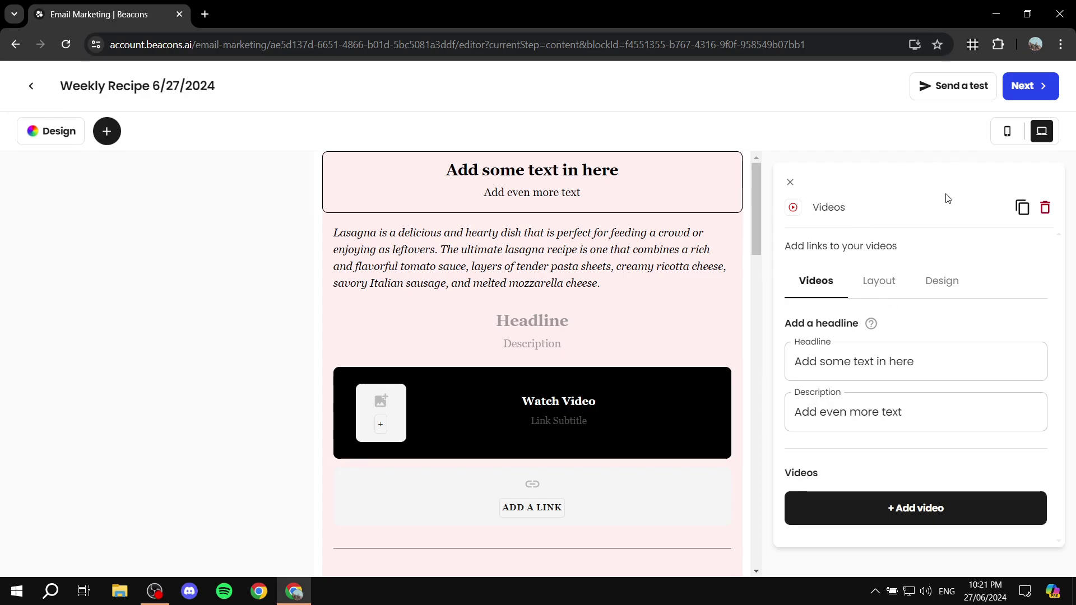
# - Review the Videos block's layout options and the lasagna paragraph's text formatting, color, font and spacing settings
pyautogui.click(877, 280)
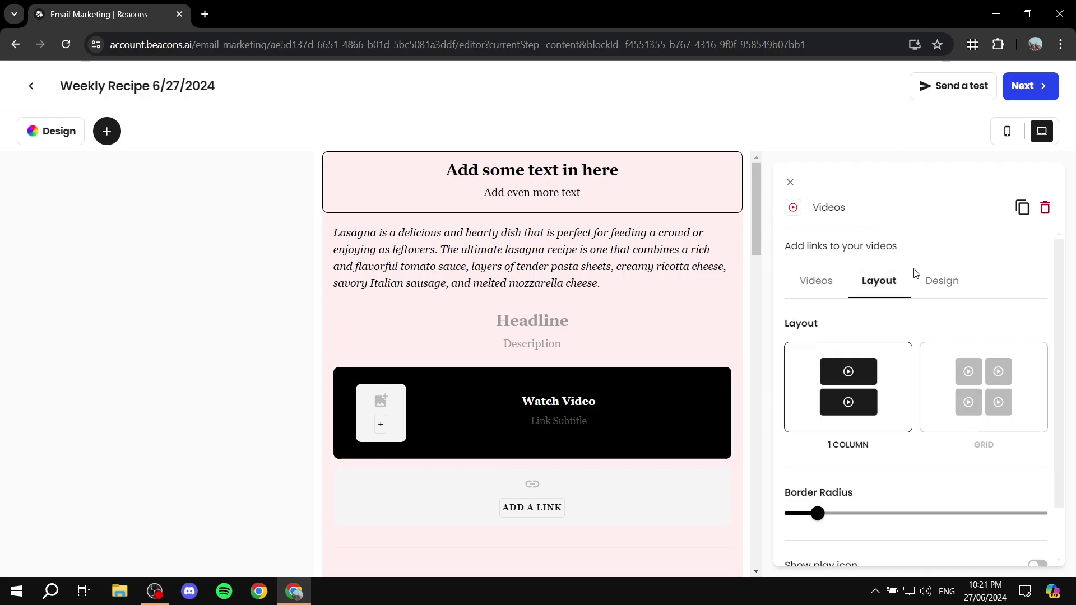
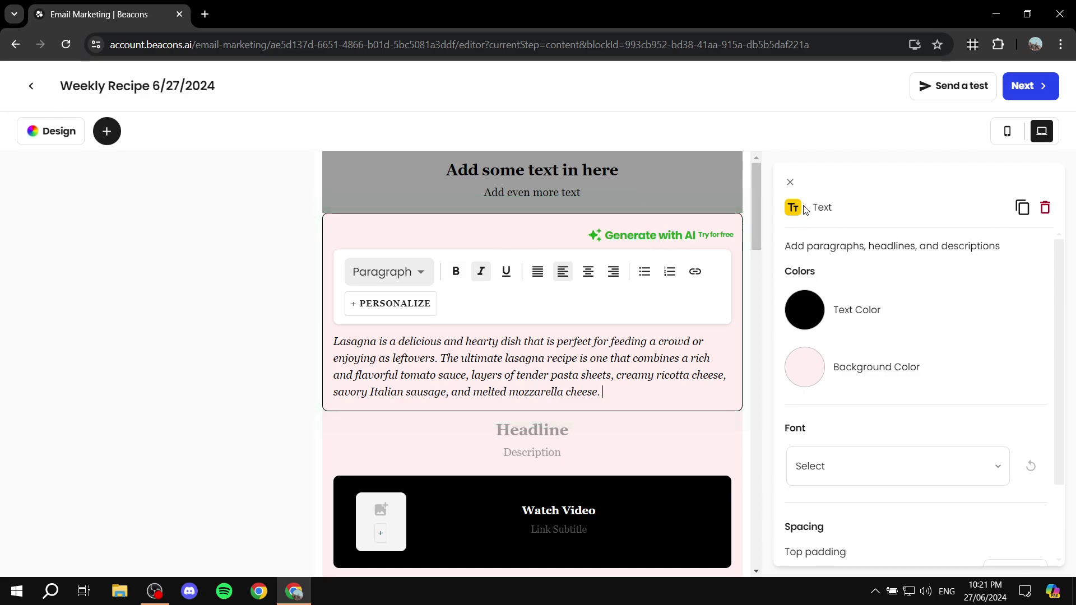
pyautogui.doubleClick(821, 210)
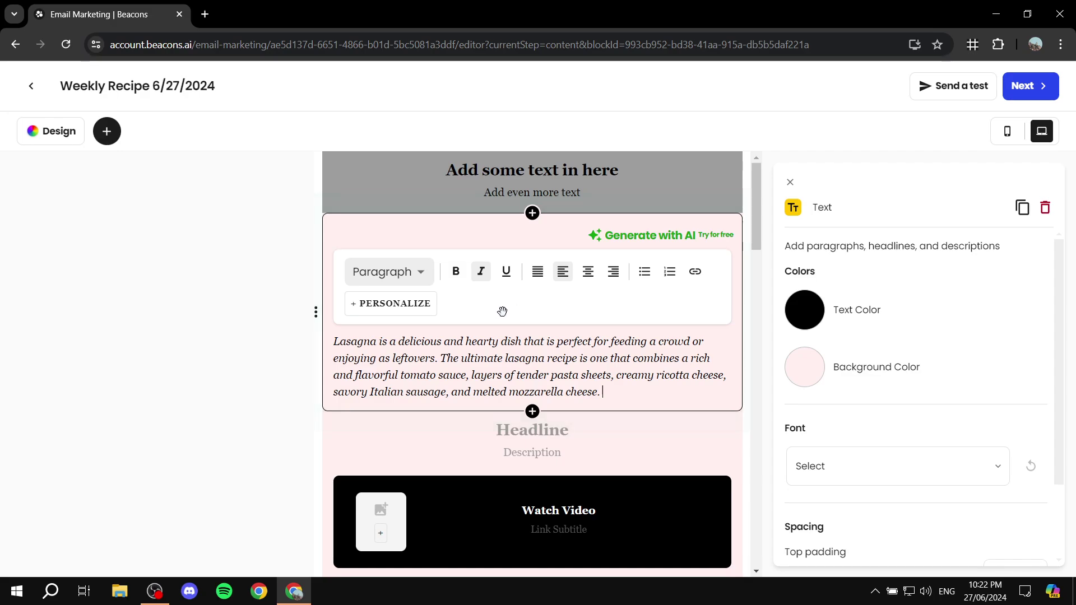
pyautogui.moveTo(622, 392); pyautogui.dragTo(223, 260)
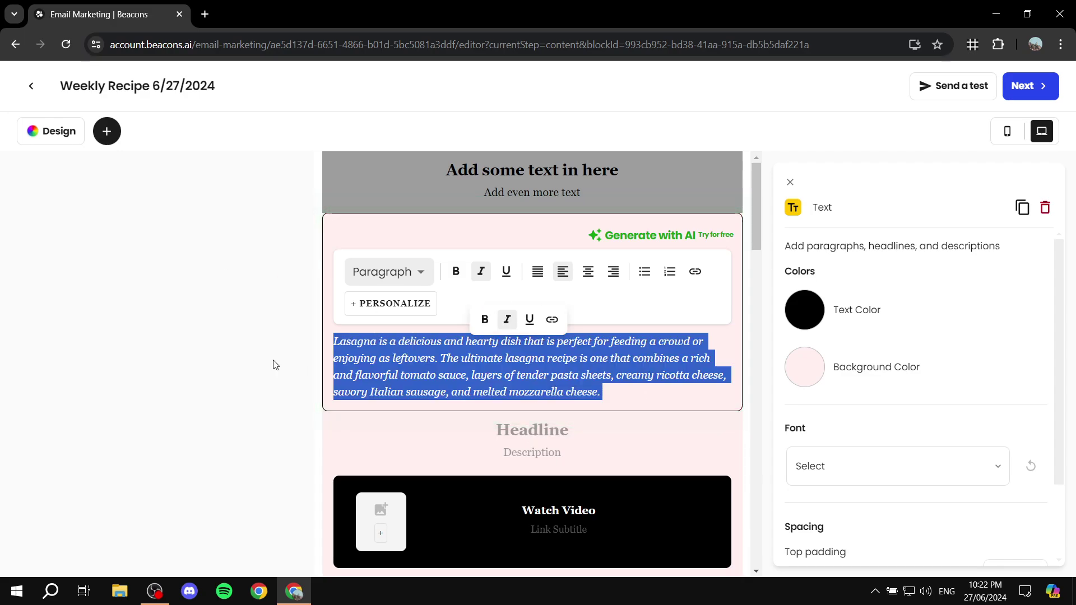
pyautogui.click(245, 331)
pyautogui.scroll(-2, 831, 375)
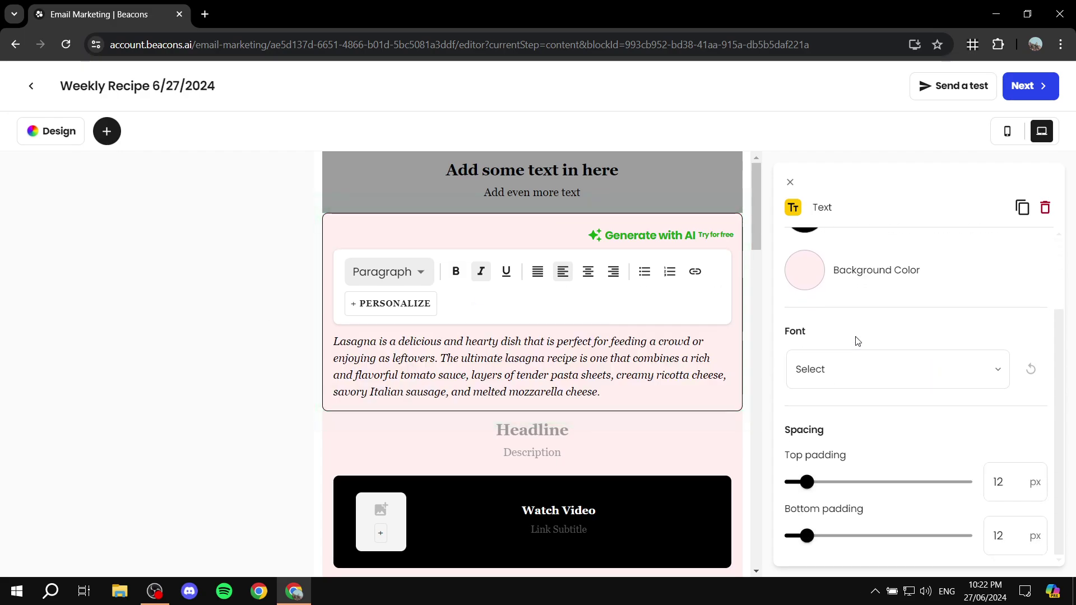
pyautogui.scroll(2, 849, 406)
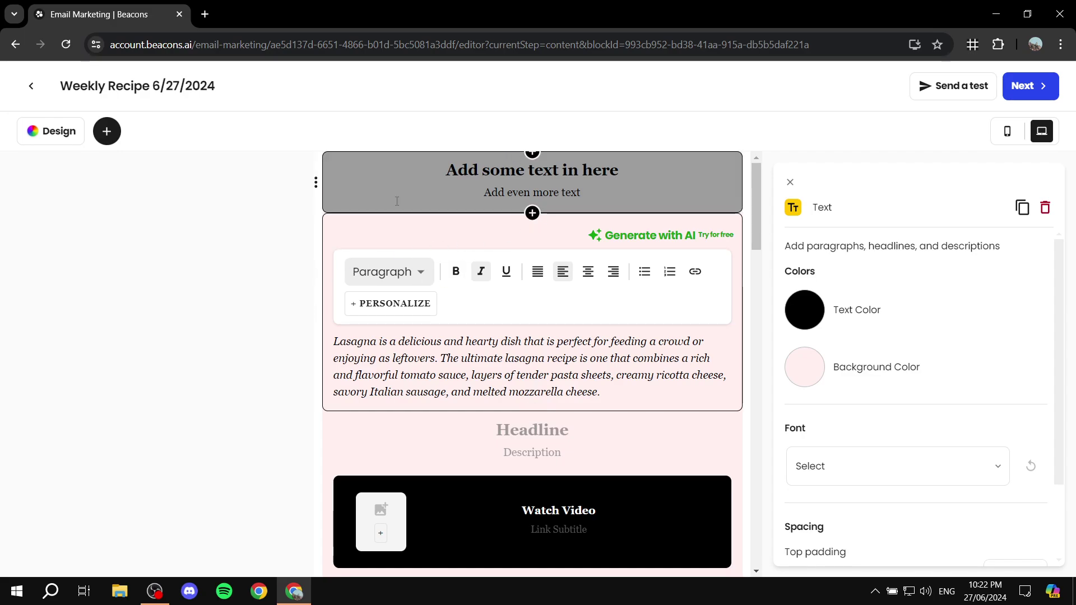
# - Select the Links block containing Watch Video and examine its link, headline, description and design settings
pyautogui.scroll(-3, 464, 267)
pyautogui.click(647, 298)
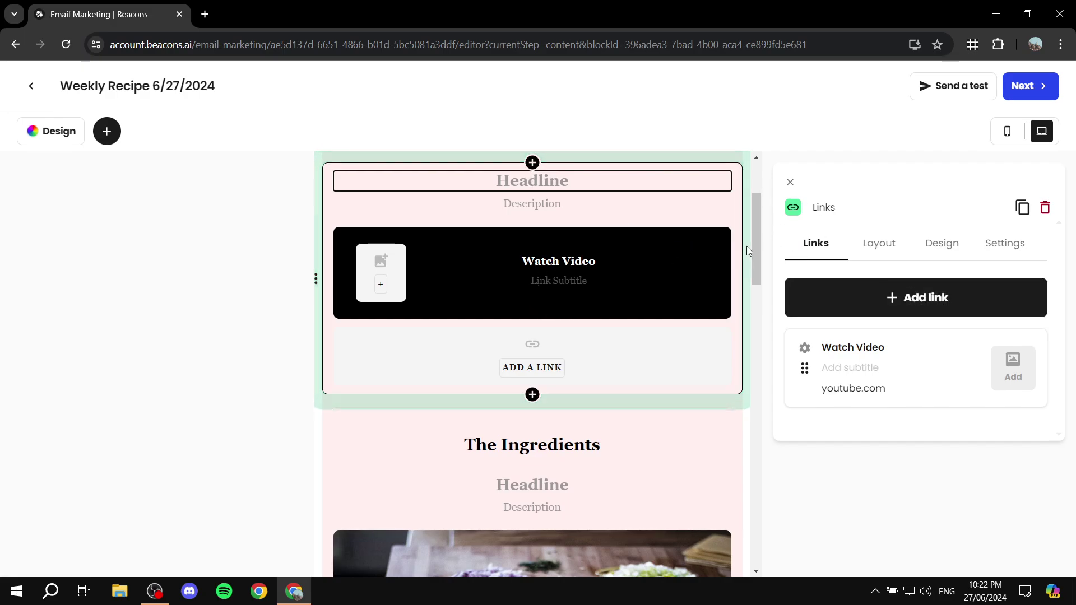
pyautogui.scroll(3, 622, 279)
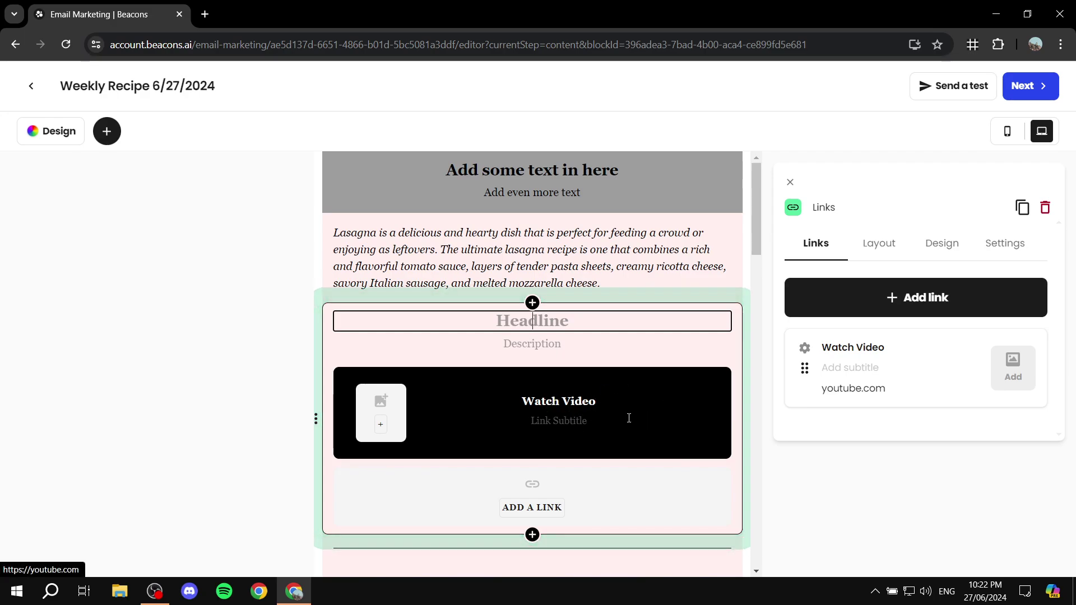
pyautogui.click(1007, 247)
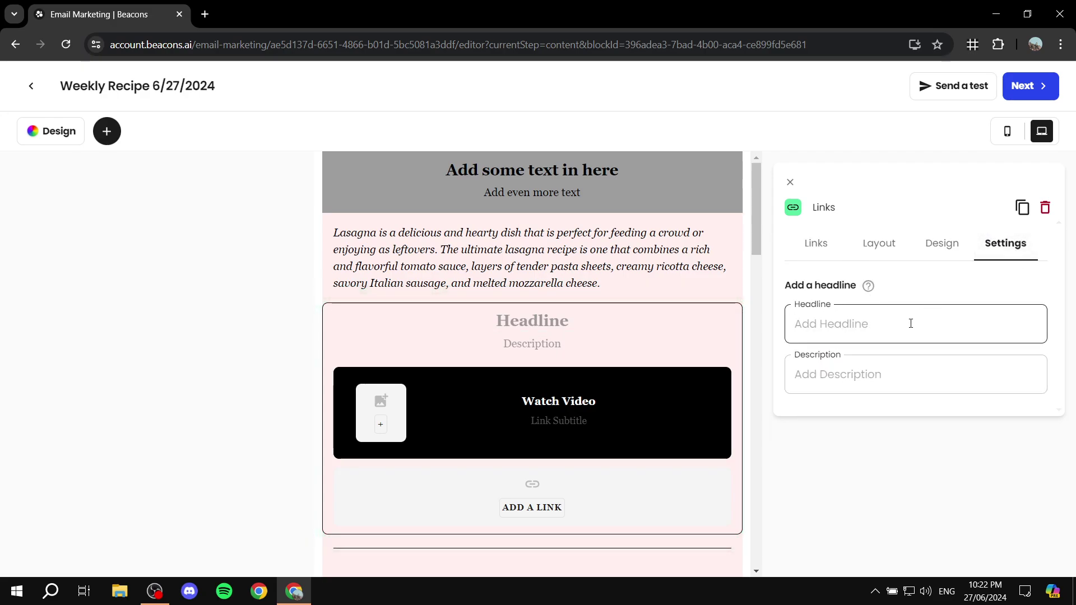
pyautogui.click(866, 371)
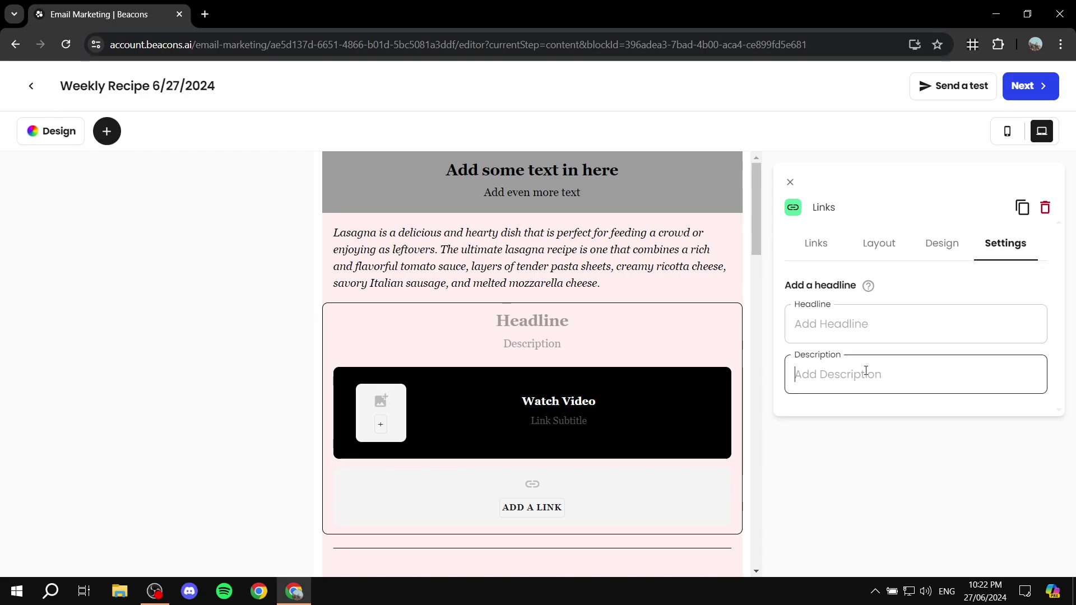
pyautogui.click(947, 247)
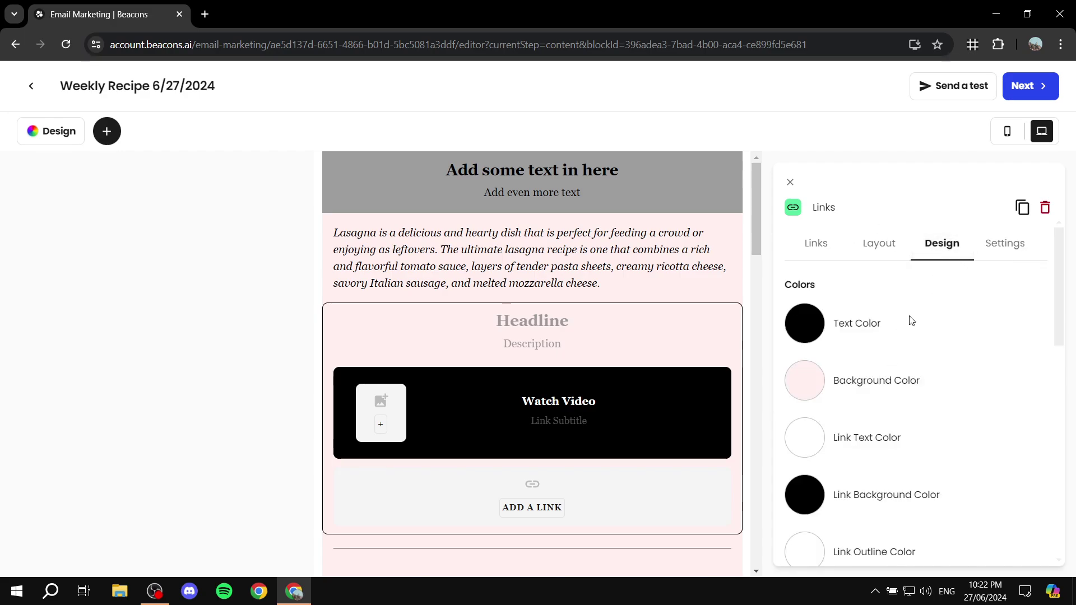
# - Set the Watch Video Links block's link shape to the fully rounded pill with a shadow and close its settings
pyautogui.scroll(-3, 818, 319)
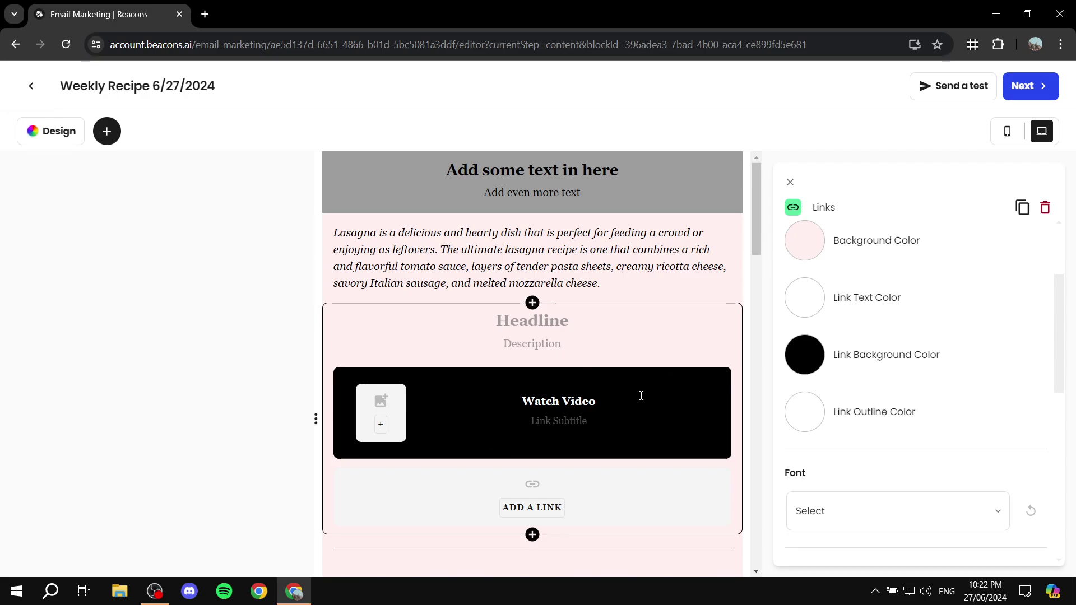
pyautogui.scroll(-5, 903, 384)
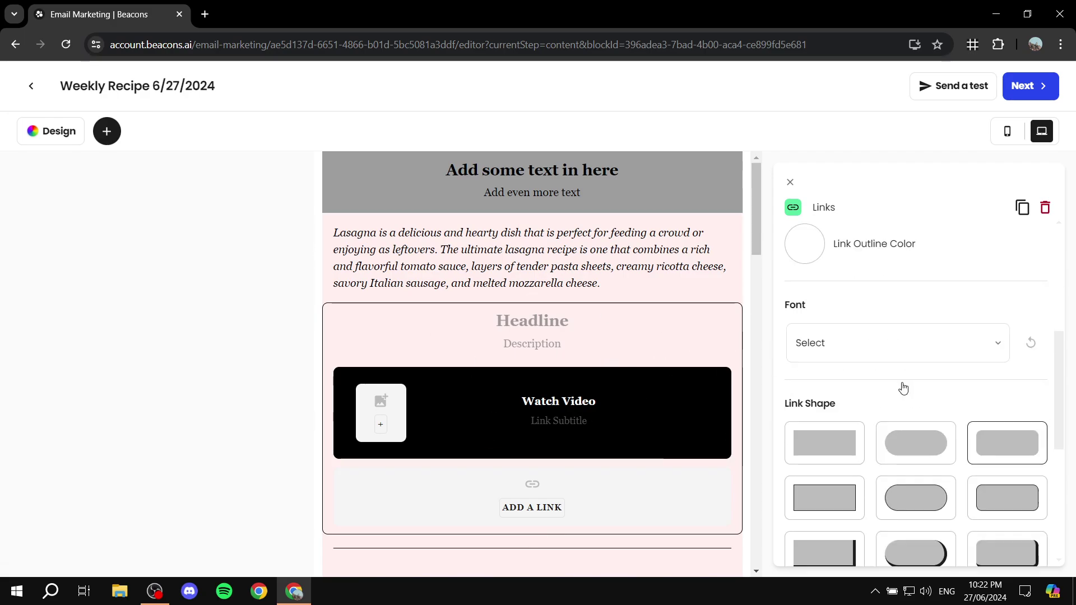
pyautogui.click(932, 381)
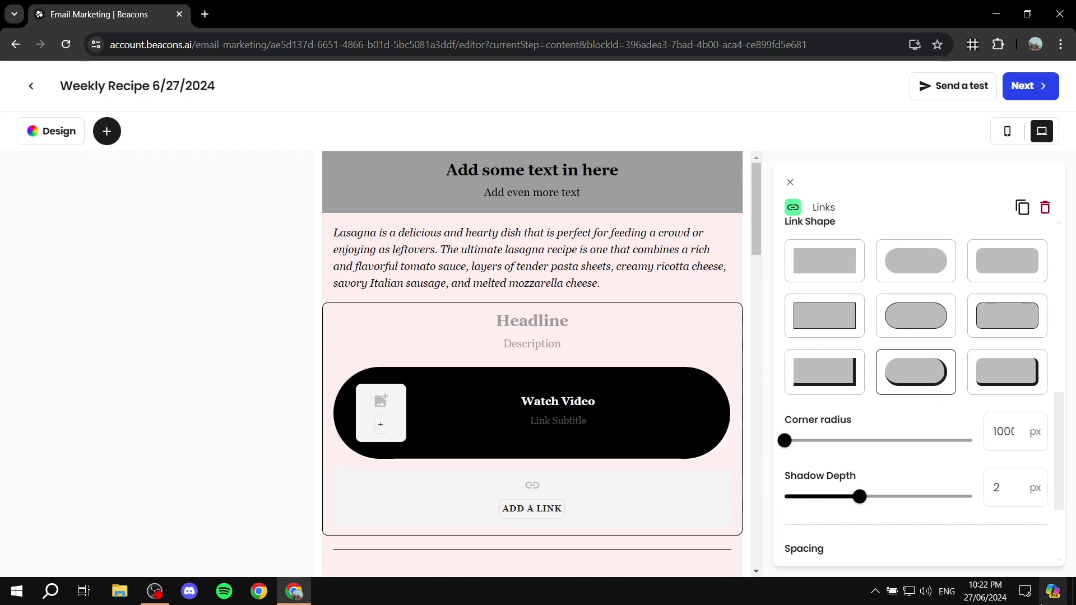
pyautogui.click(763, 359)
# - Select The Ingredients heading and examine its text formatting, color, font and spacing settings
pyautogui.scroll(-5, 531, 415)
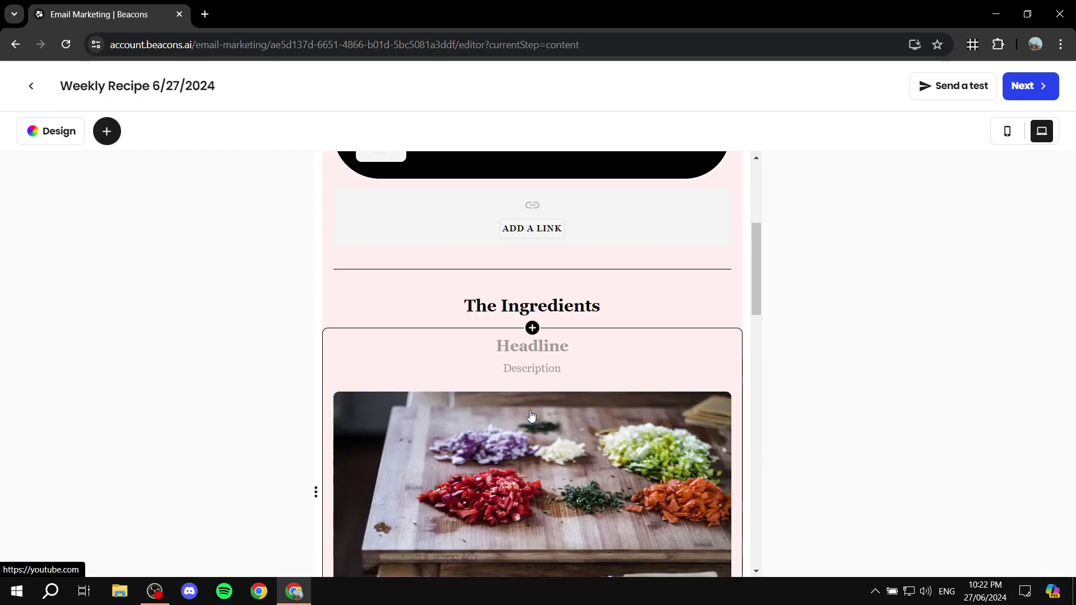
pyautogui.scroll(5, 662, 292)
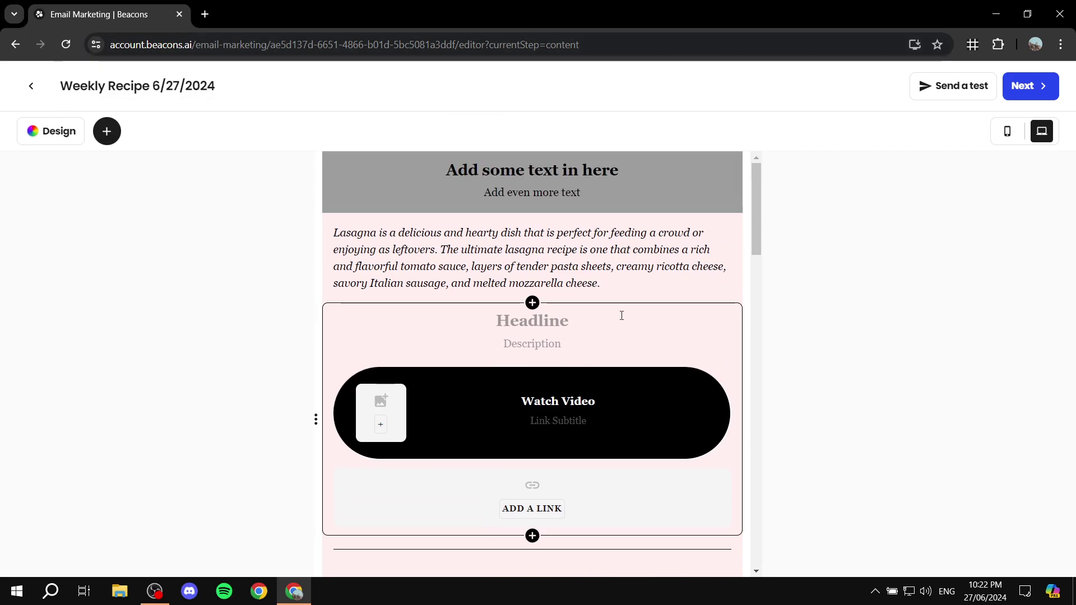
pyautogui.scroll(-5, 622, 346)
pyautogui.click(649, 303)
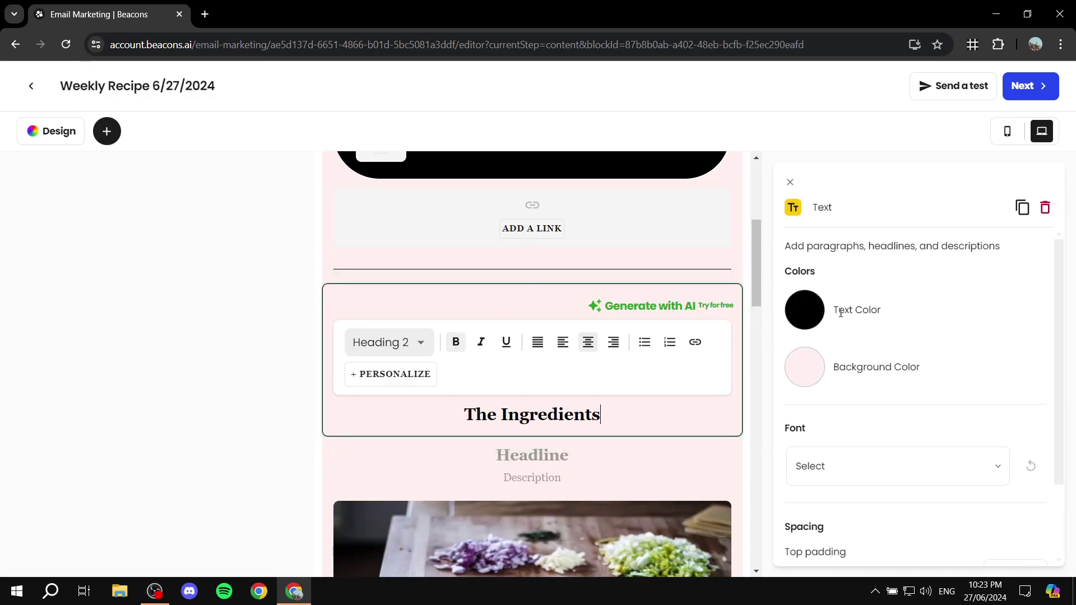
pyautogui.scroll(-4, 645, 421)
pyautogui.scroll(-3, 622, 432)
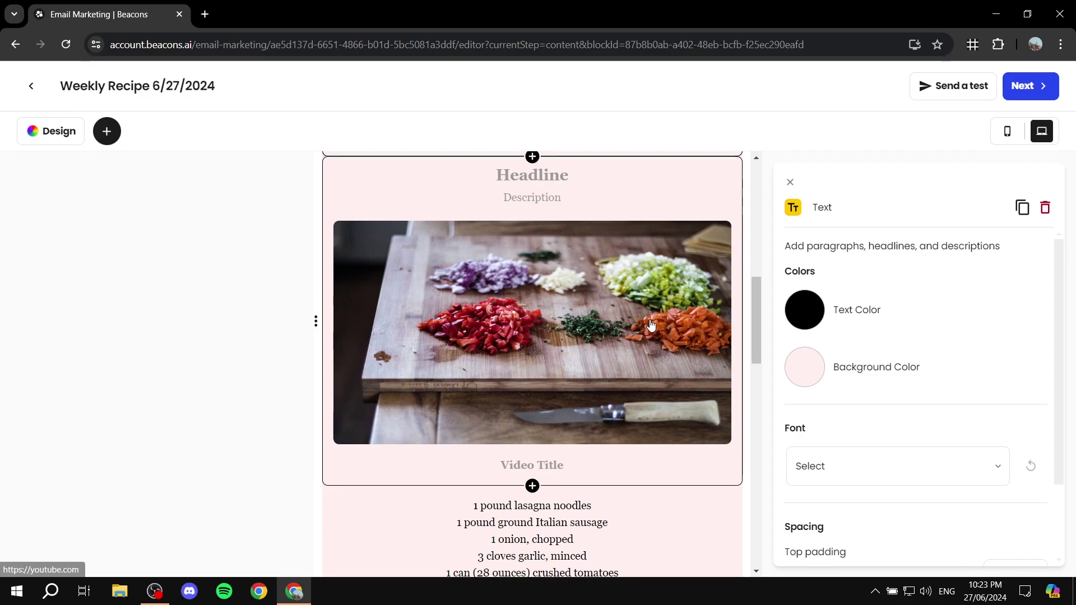
# - Select the Videos block with the chopped vegetables and examine its headline, description and video entry
pyautogui.click(639, 253)
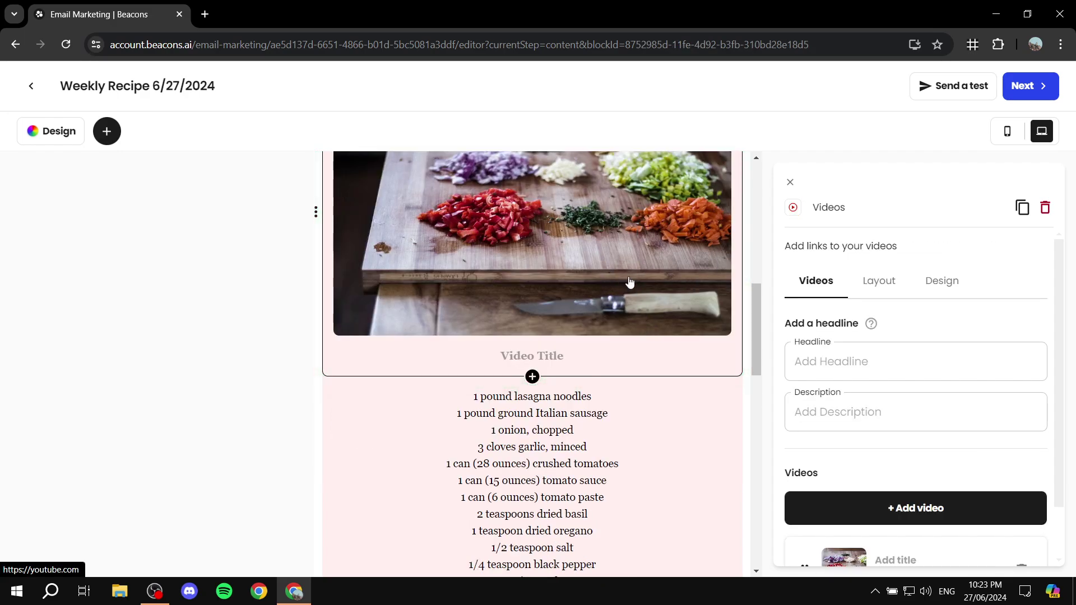
pyautogui.scroll(2, 630, 282)
pyautogui.scroll(-1, 934, 332)
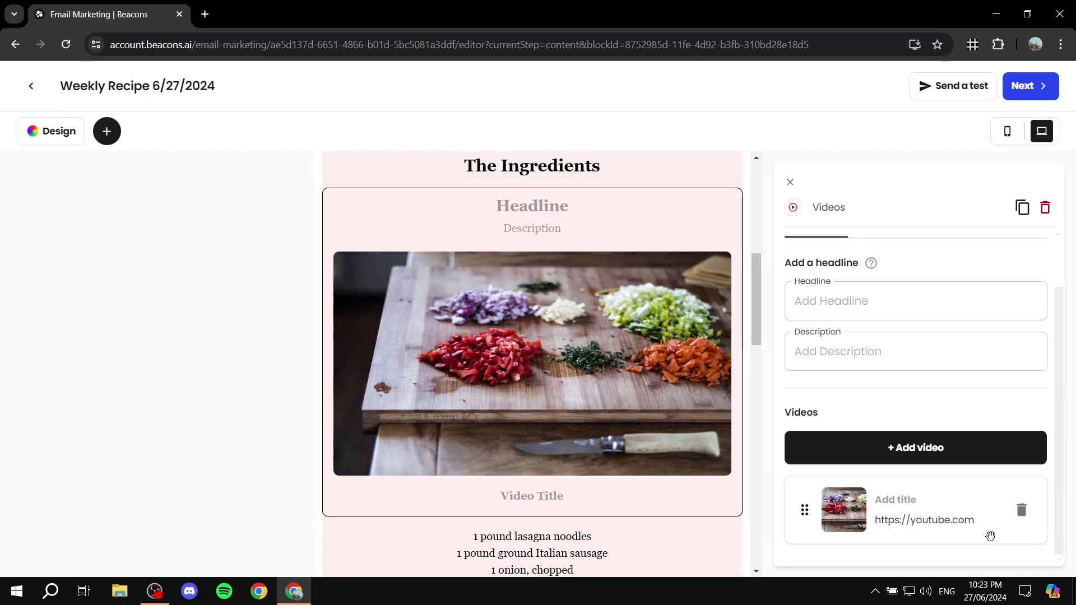
pyautogui.scroll(-7, 625, 336)
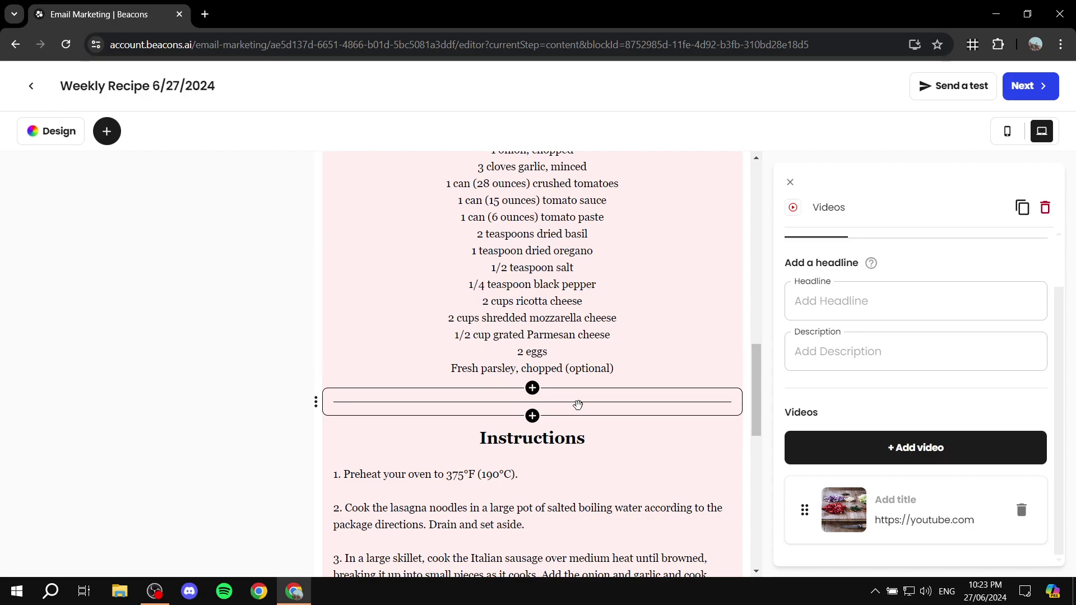
# - Select the Instructions text block and review the block types that can be inserted above it
pyautogui.click(527, 419)
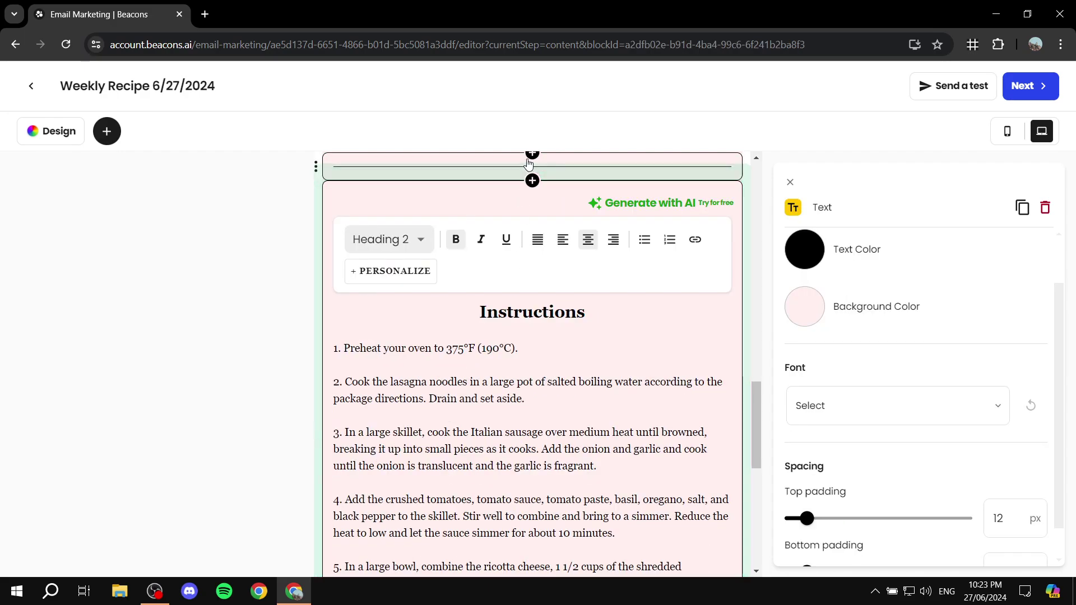
pyautogui.click(531, 180)
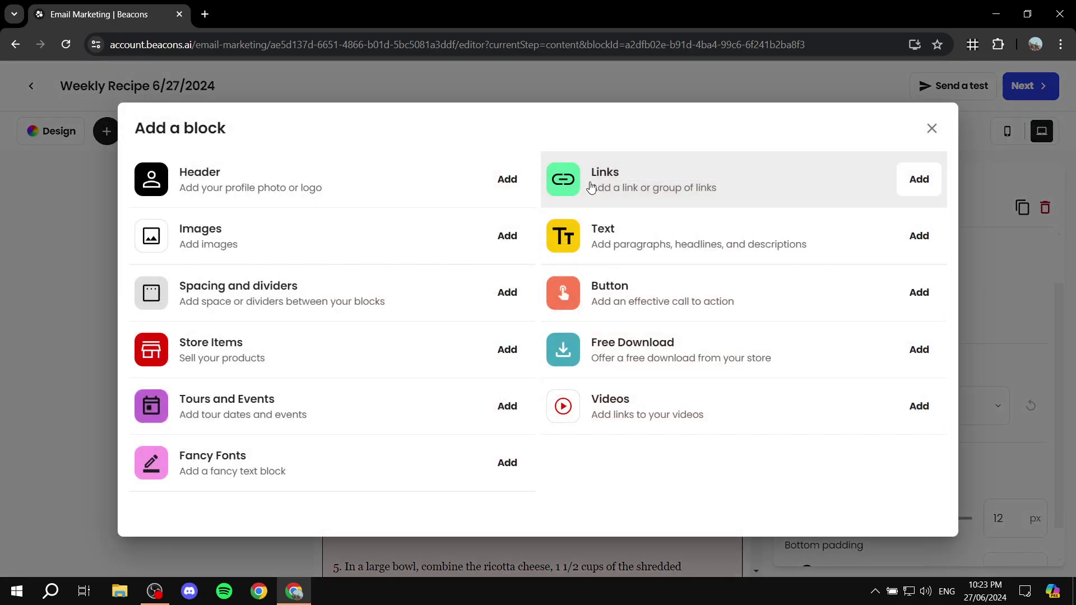
pyautogui.click(933, 129)
# - Add a Header block to the email and move it to the very top, above the gray text block
pyautogui.scroll(10, 504, 253)
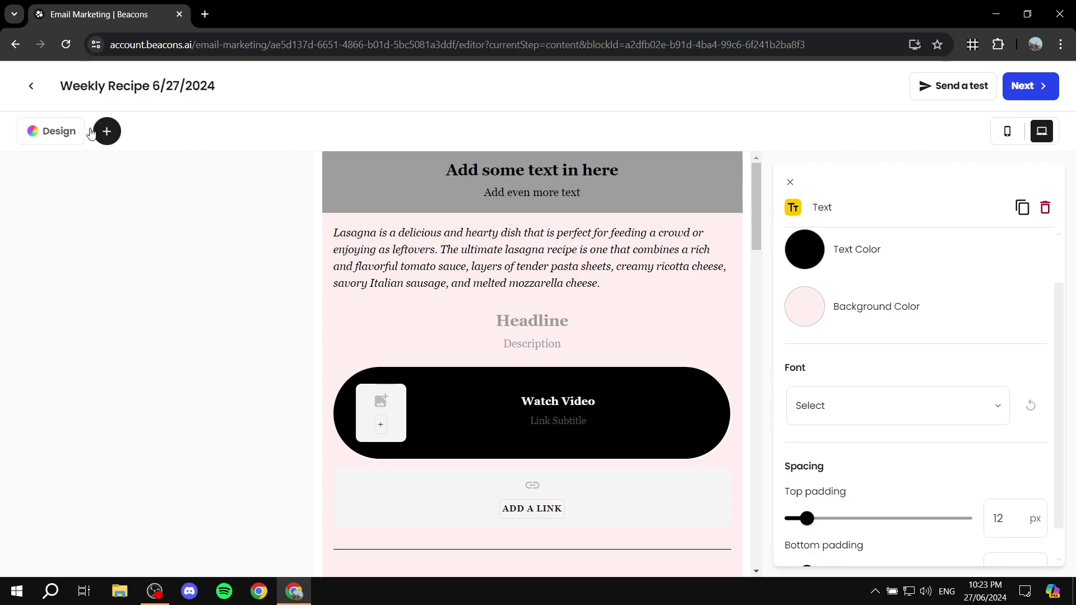
pyautogui.click(107, 134)
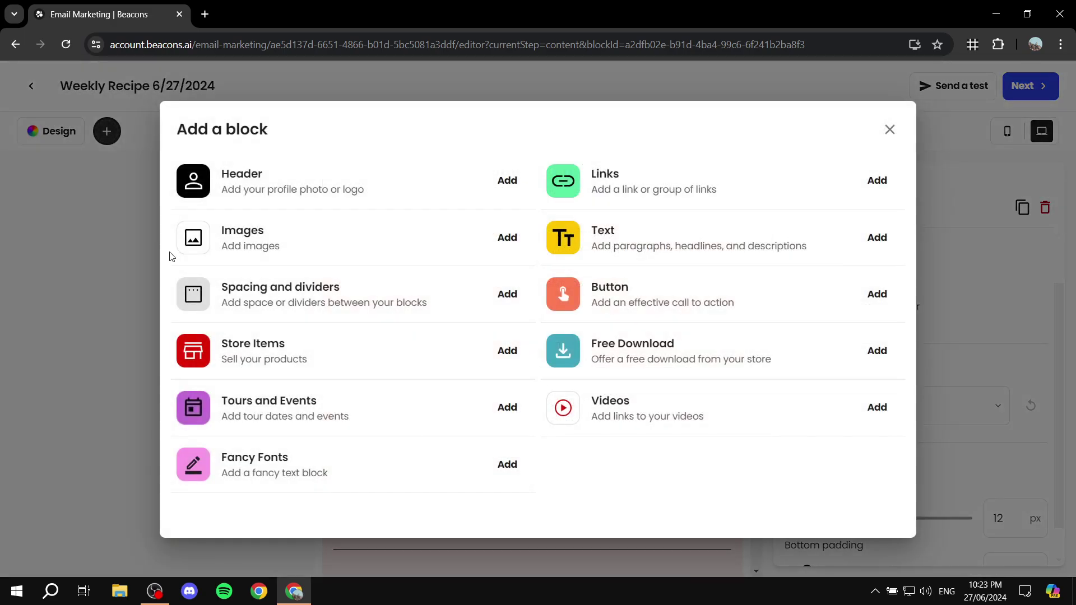
pyautogui.click(503, 185)
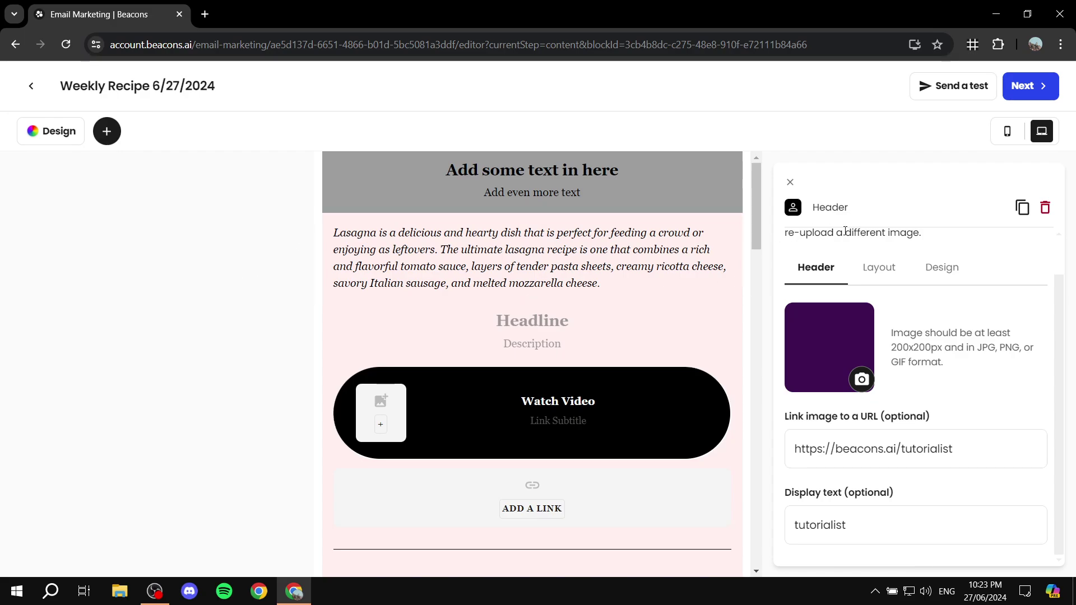
pyautogui.scroll(-15, 616, 274)
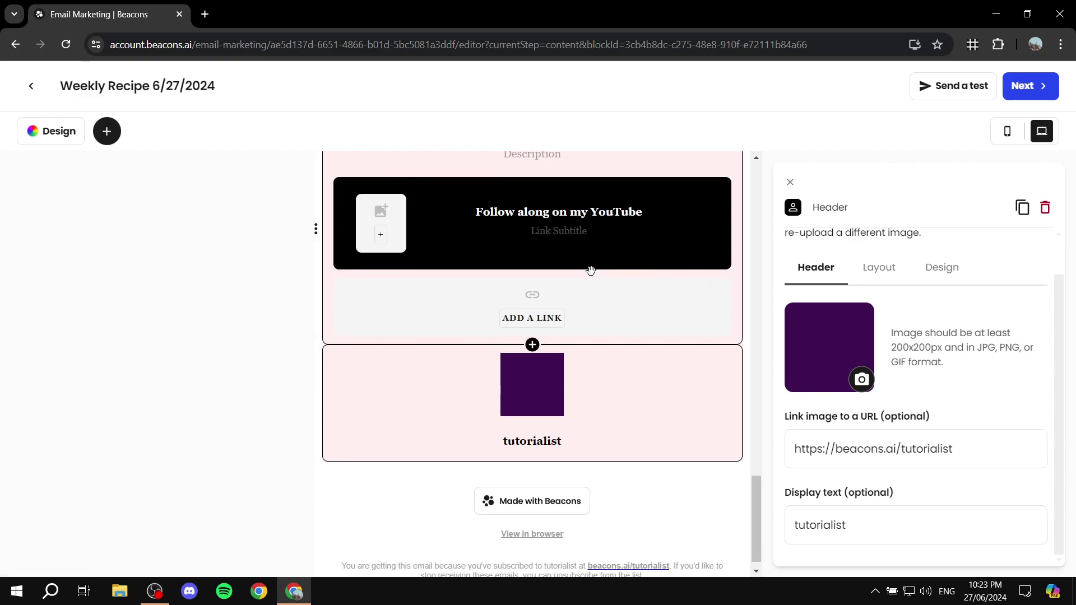
pyautogui.scroll(-1, 590, 271)
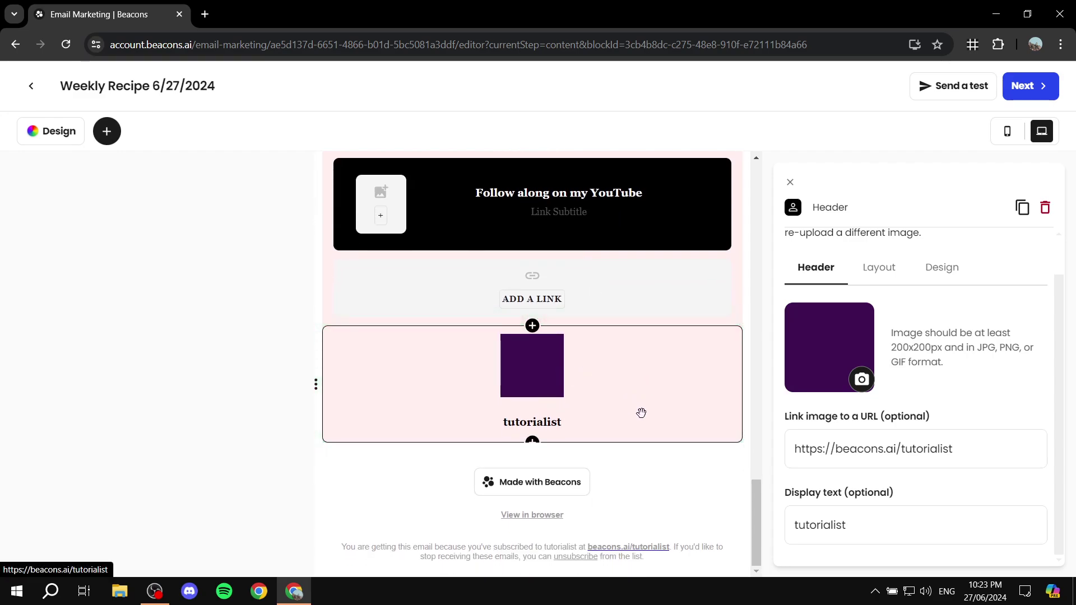
pyautogui.click(621, 386)
pyautogui.moveTo(656, 400); pyautogui.dragTo(637, 175)
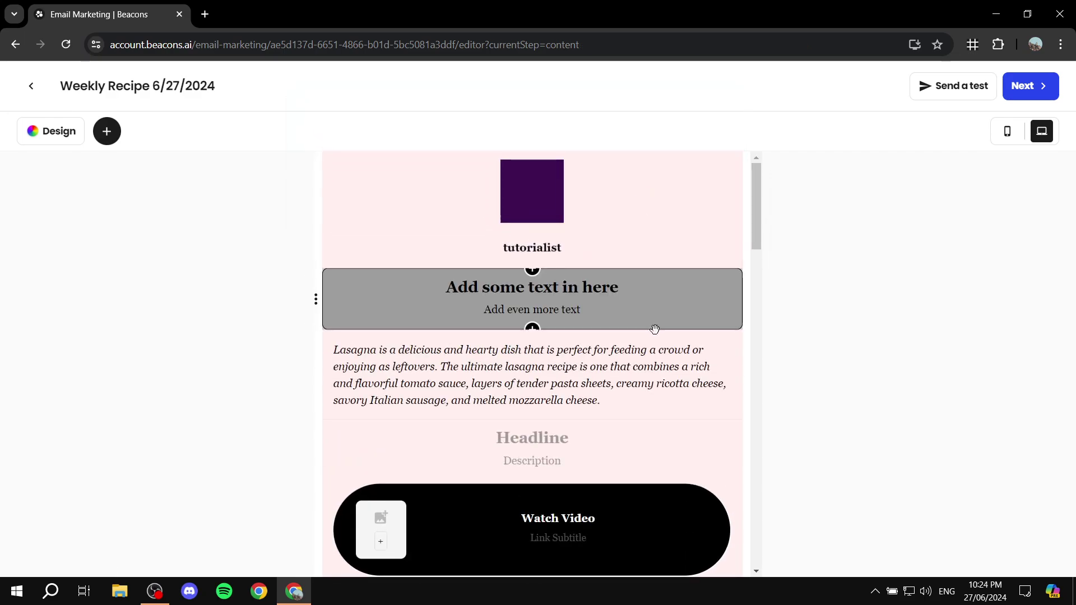
# - Set the header's layout to image beside text, try the rounded-square image shape and settle on the circle
pyautogui.click(629, 233)
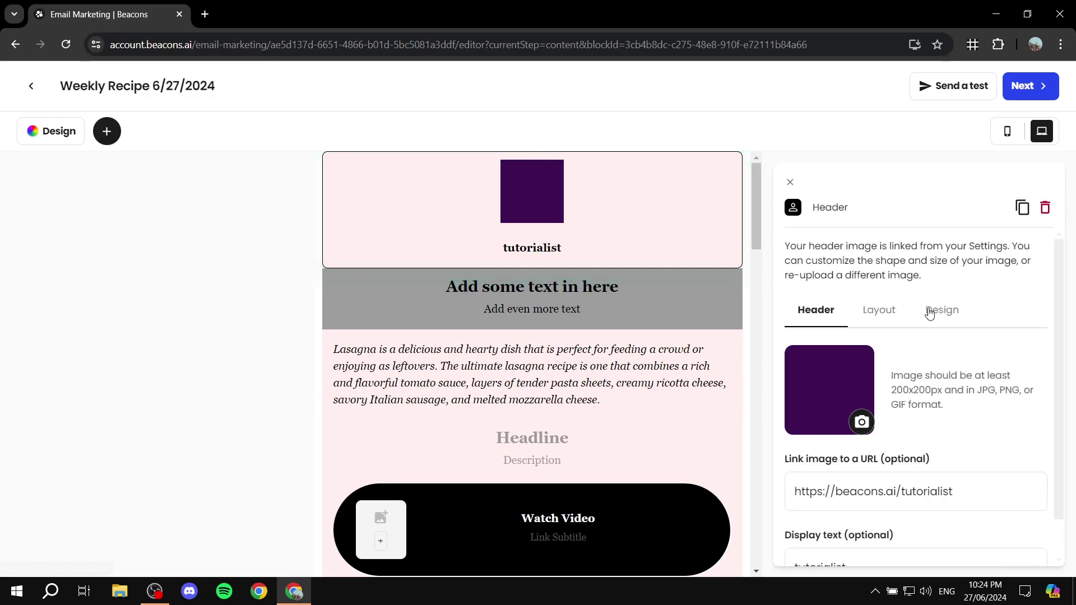
pyautogui.click(889, 314)
pyautogui.click(980, 409)
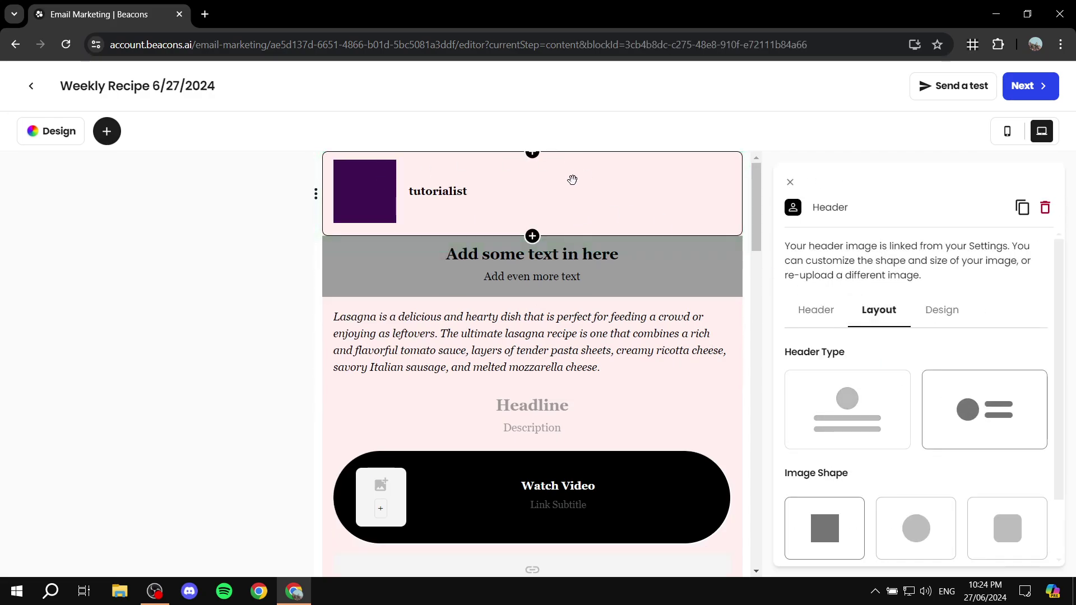
pyautogui.click(922, 536)
pyautogui.scroll(-1, 964, 493)
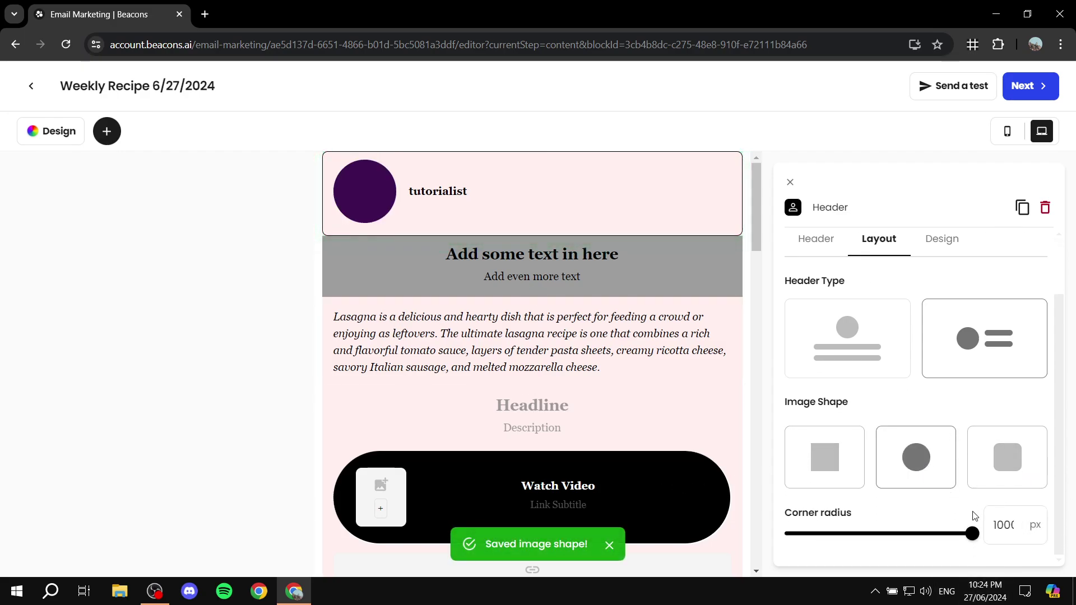
pyautogui.click(1019, 481)
pyautogui.click(940, 461)
pyautogui.scroll(1, 954, 325)
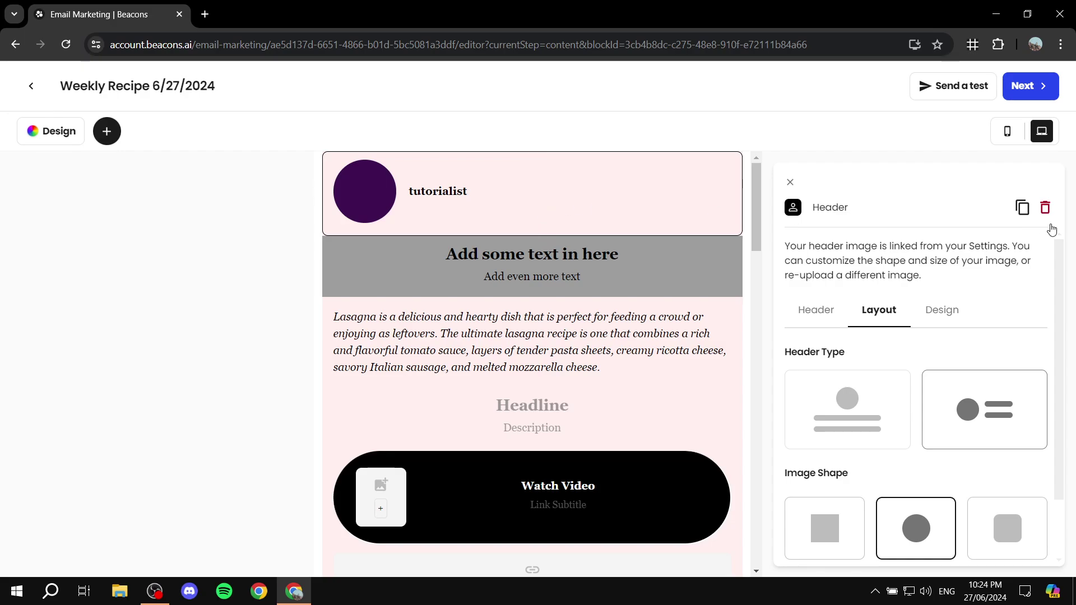
# - Delete the header block from the top of the email
pyautogui.click(1045, 207)
pyautogui.click(653, 356)
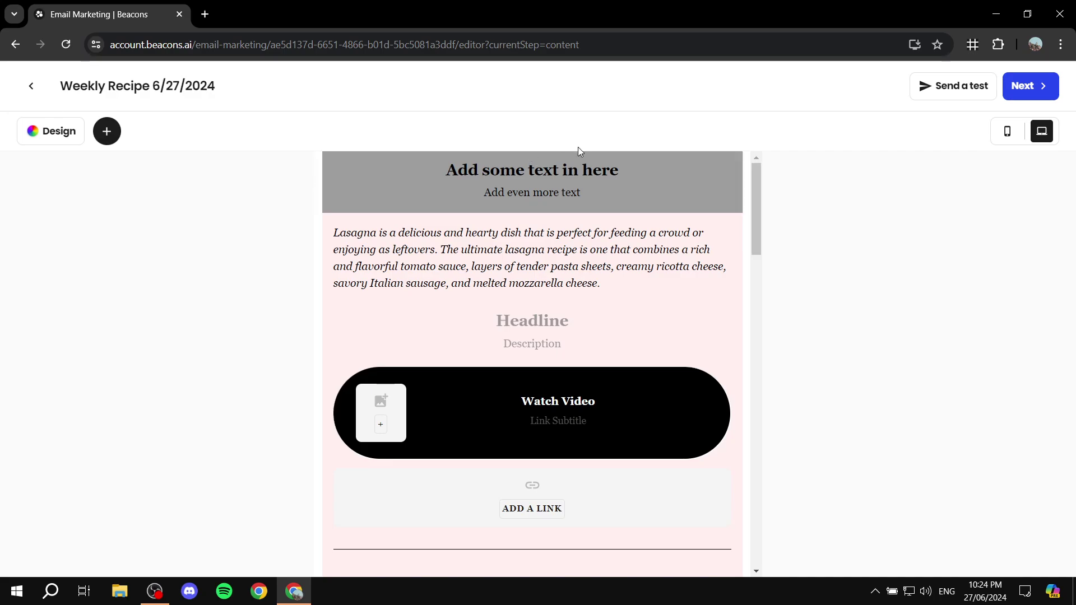
# - Insert a Header block directly above the gray text block, with the image beside the text and a circular image shape
pyautogui.click(532, 153)
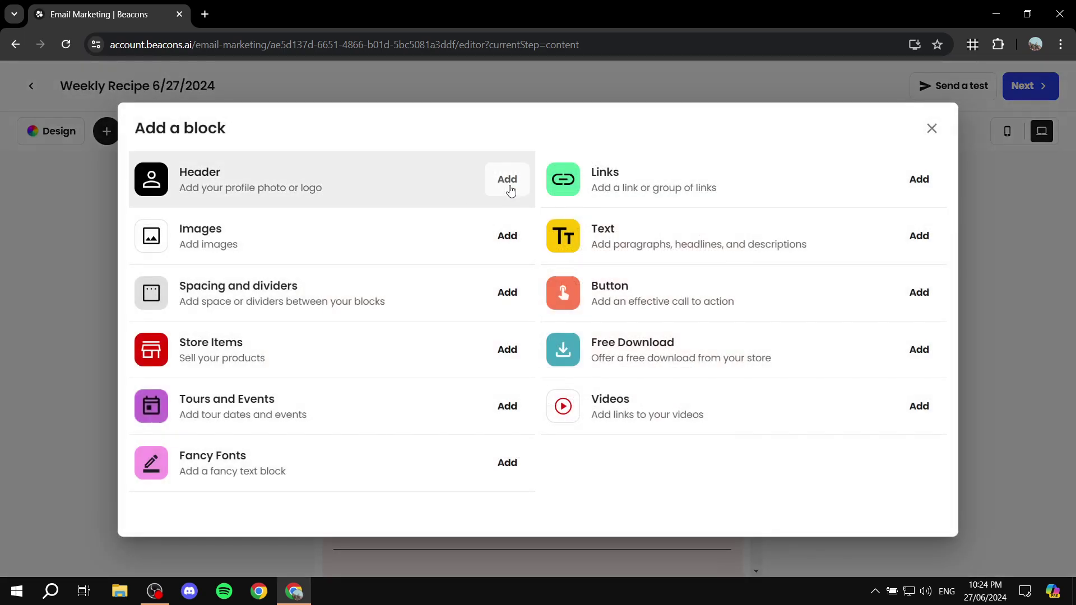
pyautogui.click(509, 180)
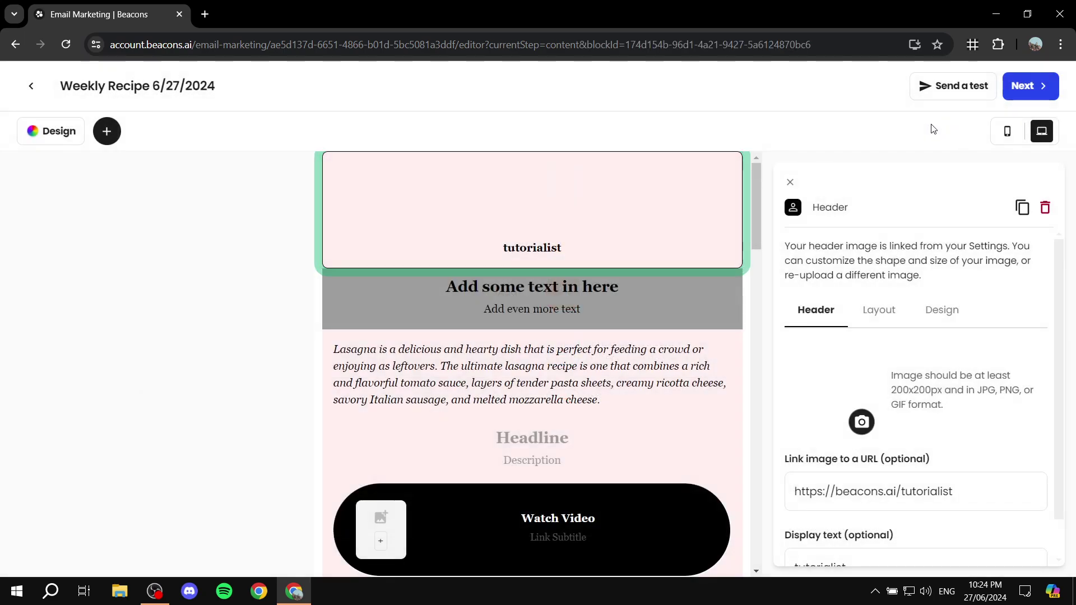
pyautogui.click(895, 318)
pyautogui.click(973, 404)
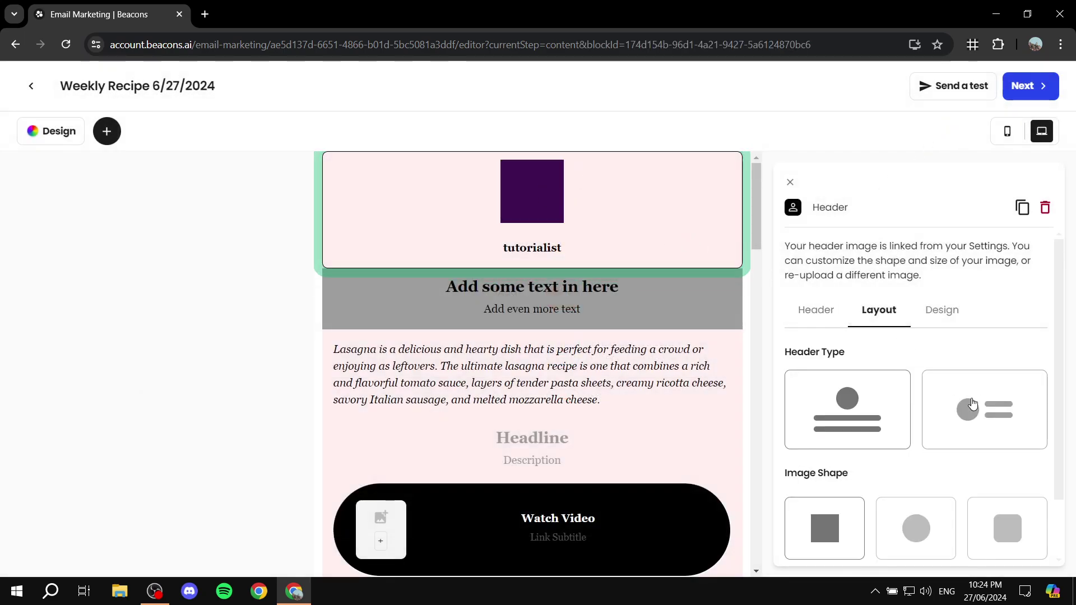
pyautogui.click(920, 522)
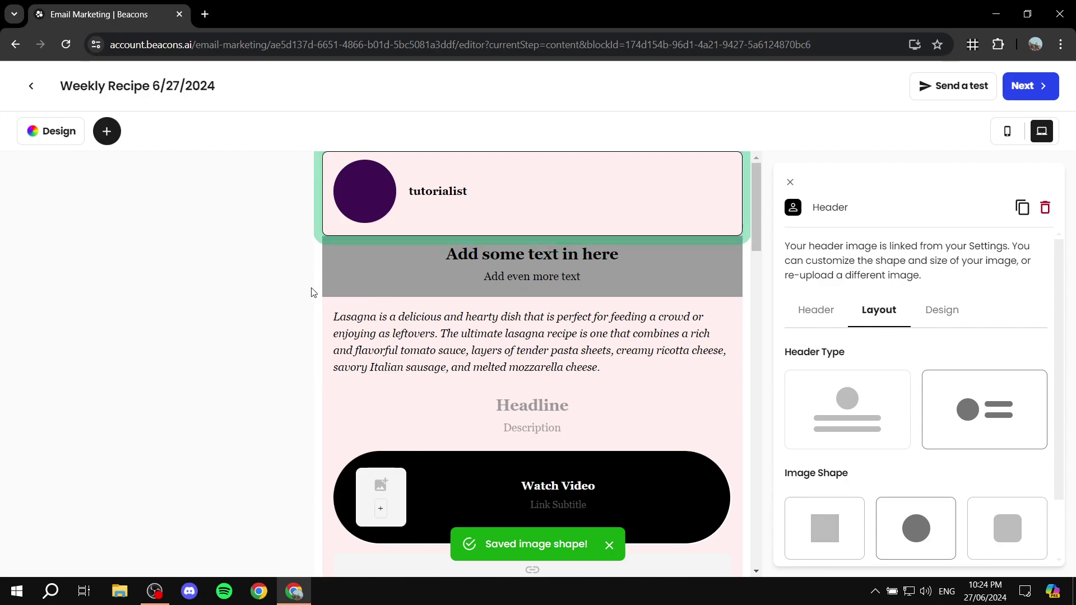
# - Advance from the email content to the subject step, enter Test as the subject line and continue to adding recipients
pyautogui.scroll(-20, 525, 367)
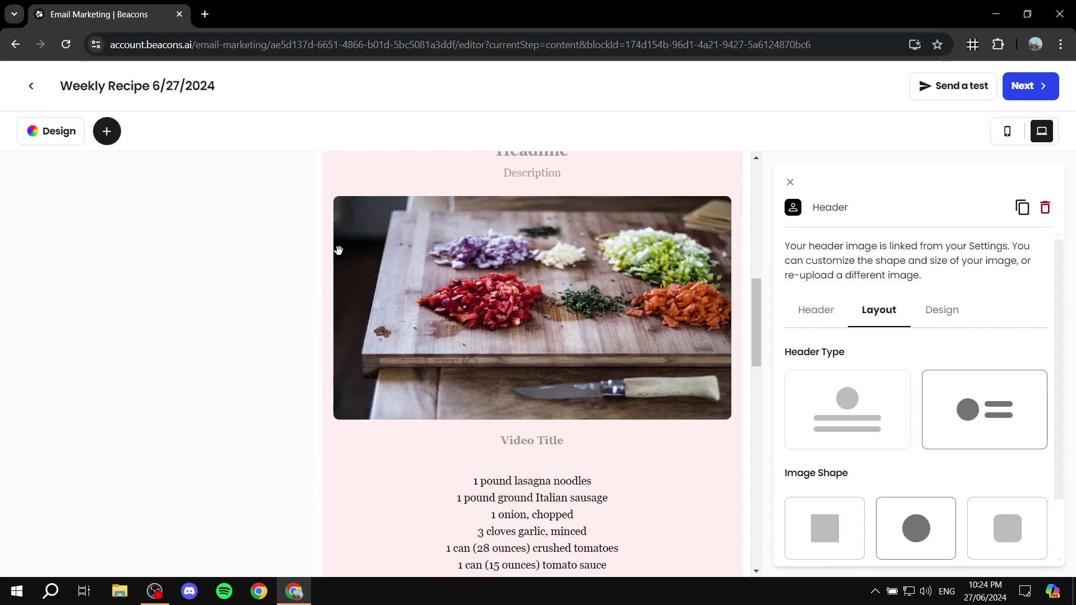
pyautogui.scroll(20, 696, 469)
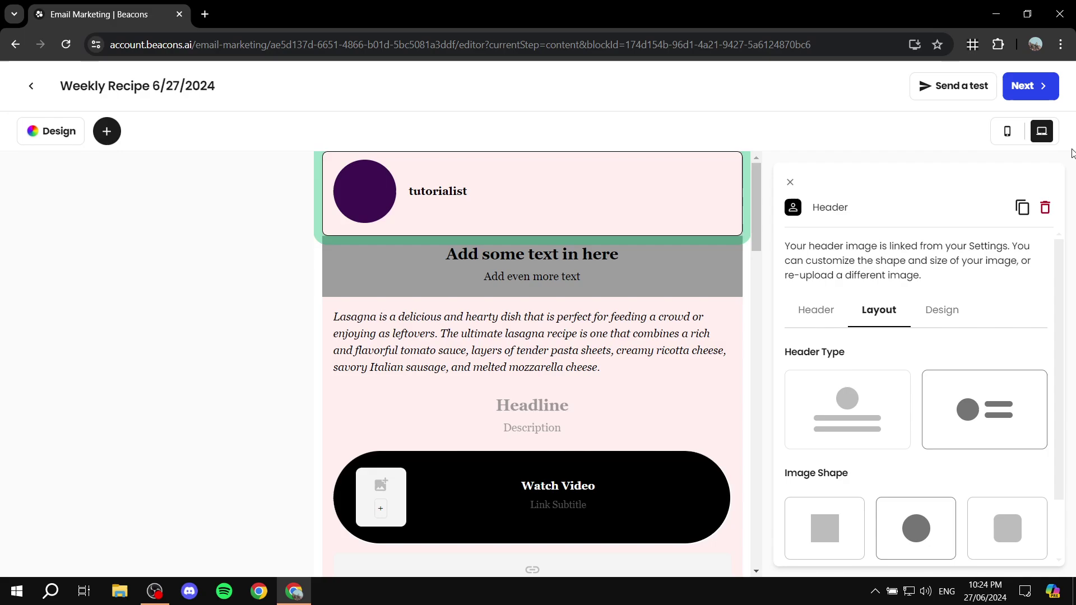
pyautogui.click(1032, 87)
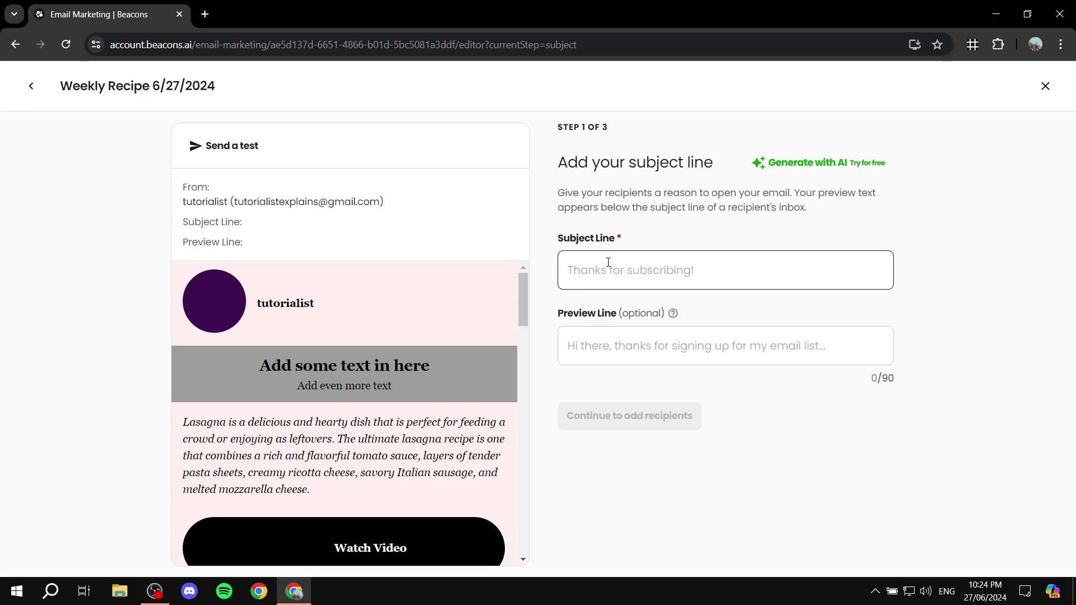
pyautogui.click(716, 343)
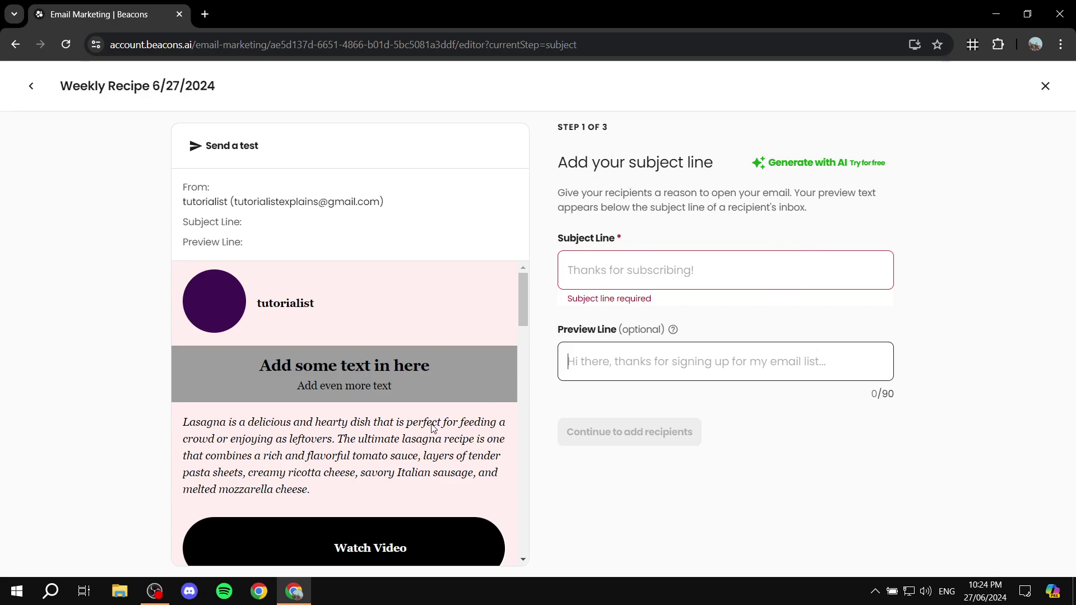
pyautogui.click(730, 272)
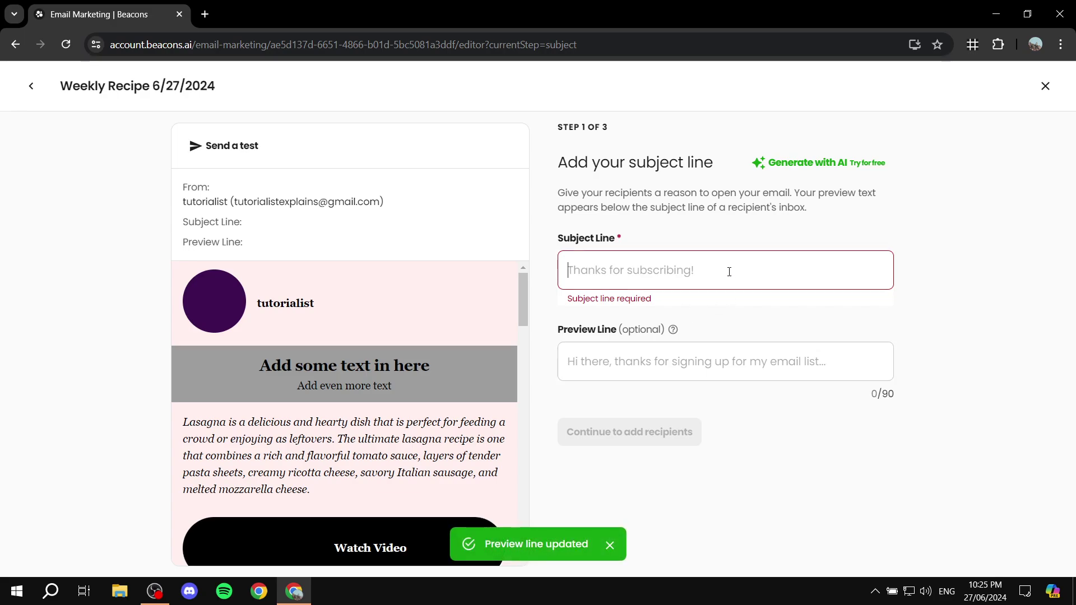
pyautogui.write('Test')
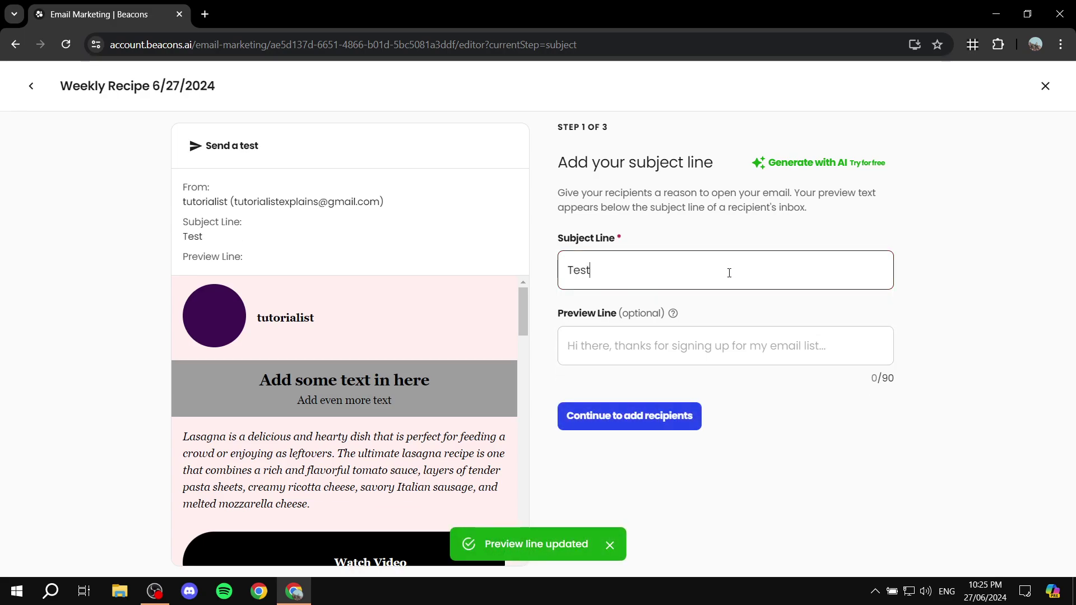
pyautogui.click(742, 352)
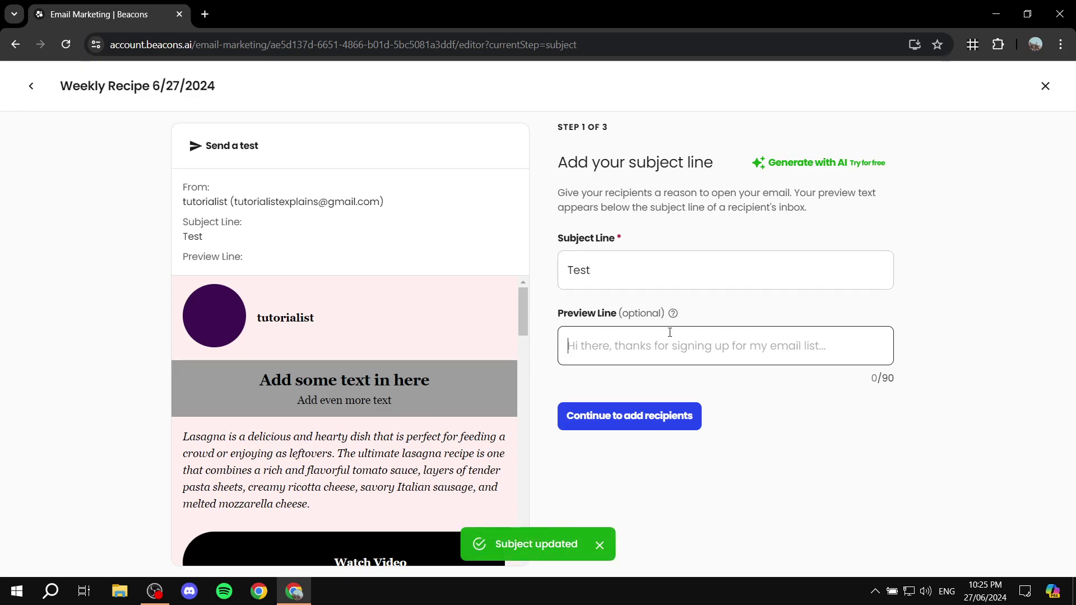
pyautogui.click(689, 413)
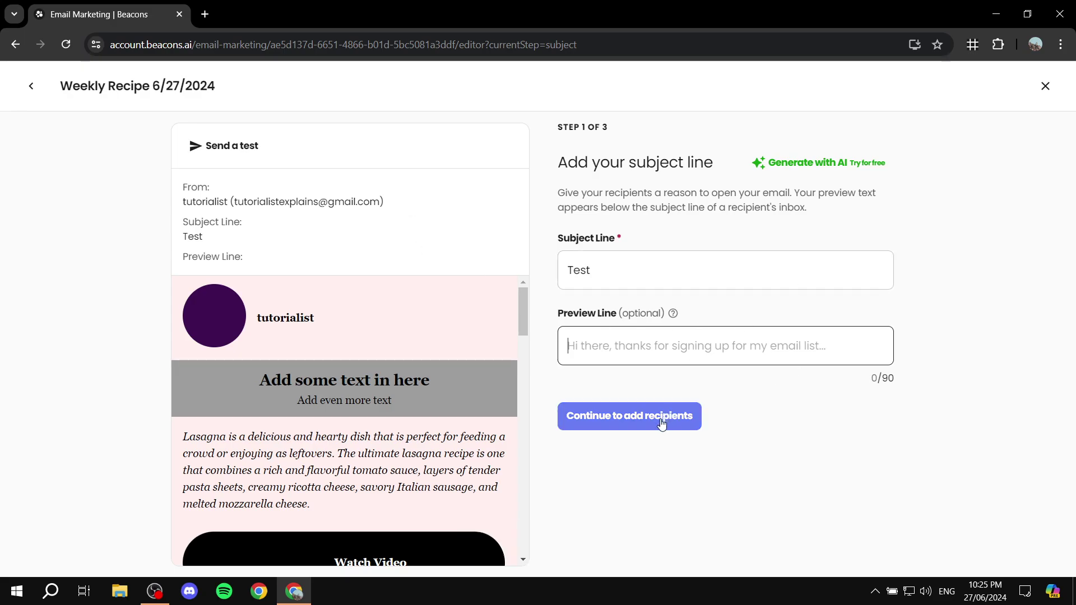
# - Examine the broadcast's recipient options, covering email type, location, groups and individual email addresses, and look over the email preview
pyautogui.scroll(-1, 729, 275)
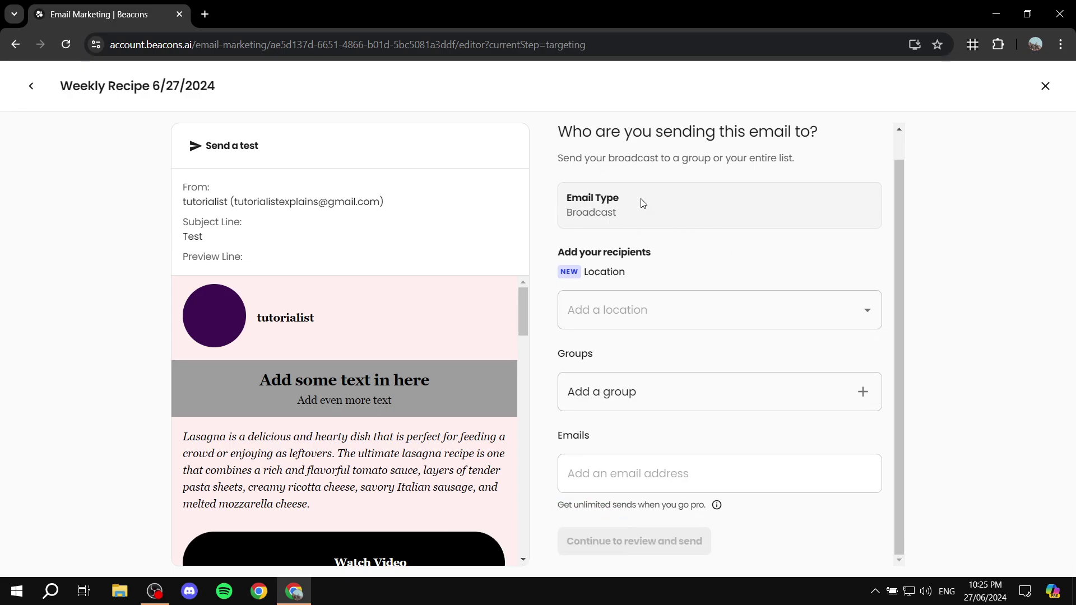
pyautogui.moveTo(567, 217); pyautogui.dragTo(618, 213)
pyautogui.click(682, 221)
pyautogui.click(697, 311)
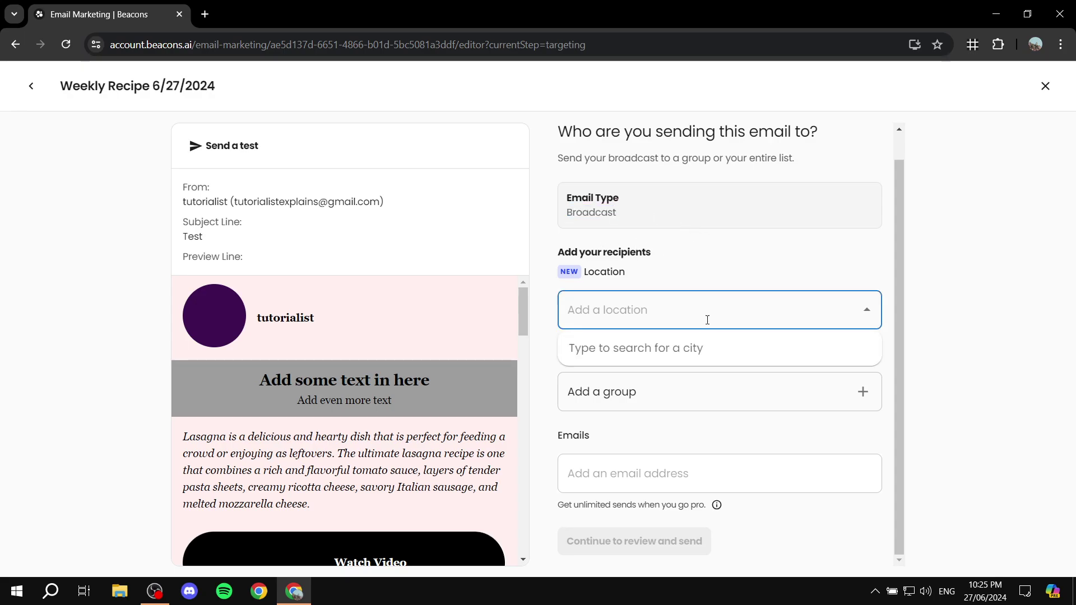
pyautogui.click(755, 288)
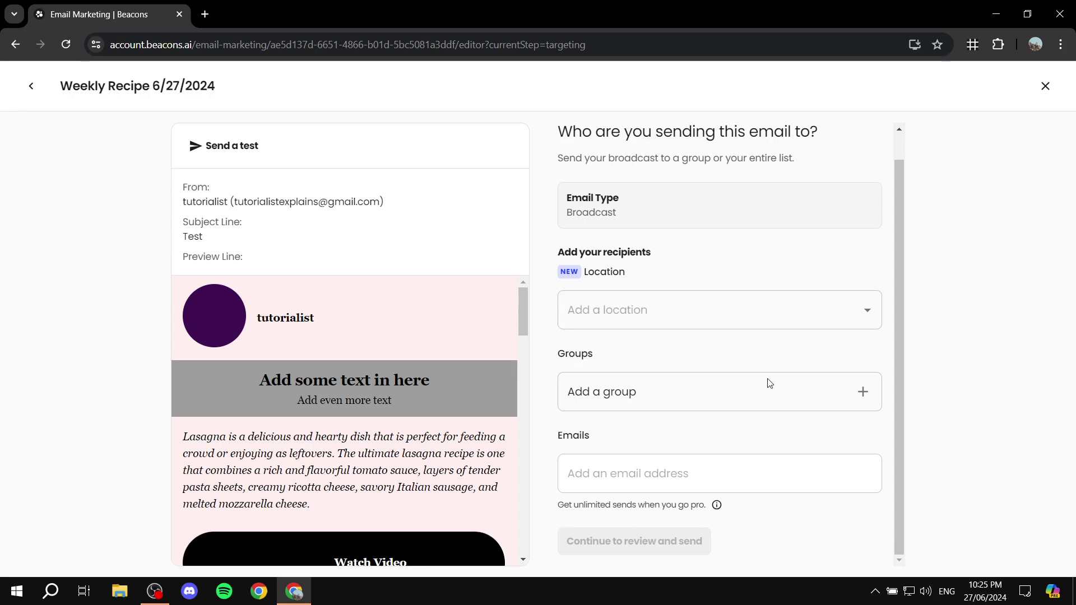
pyautogui.click(713, 407)
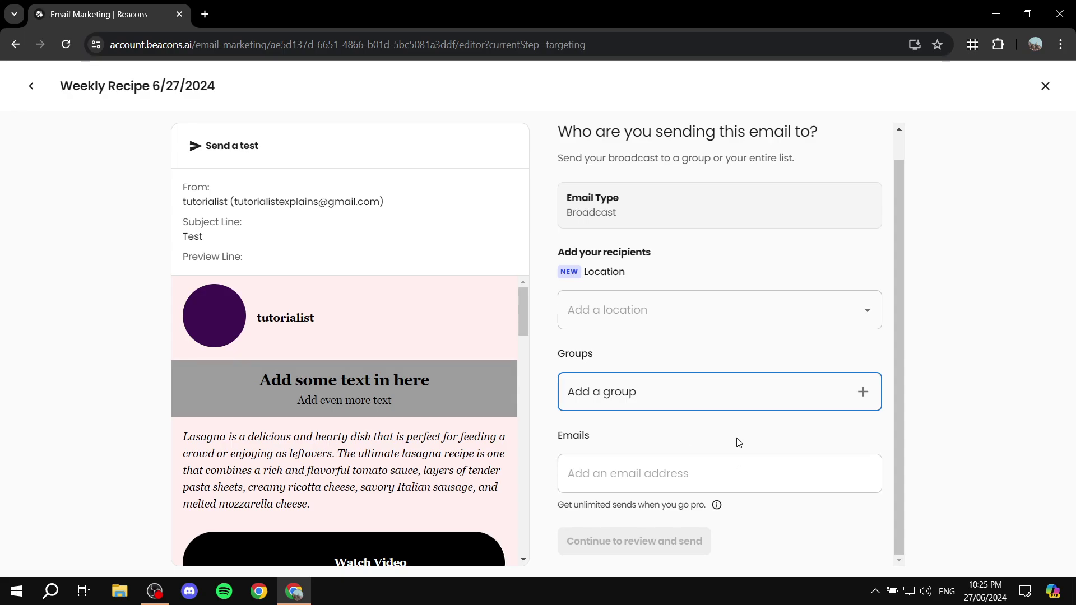
pyautogui.click(670, 391)
pyautogui.click(688, 396)
pyautogui.click(565, 539)
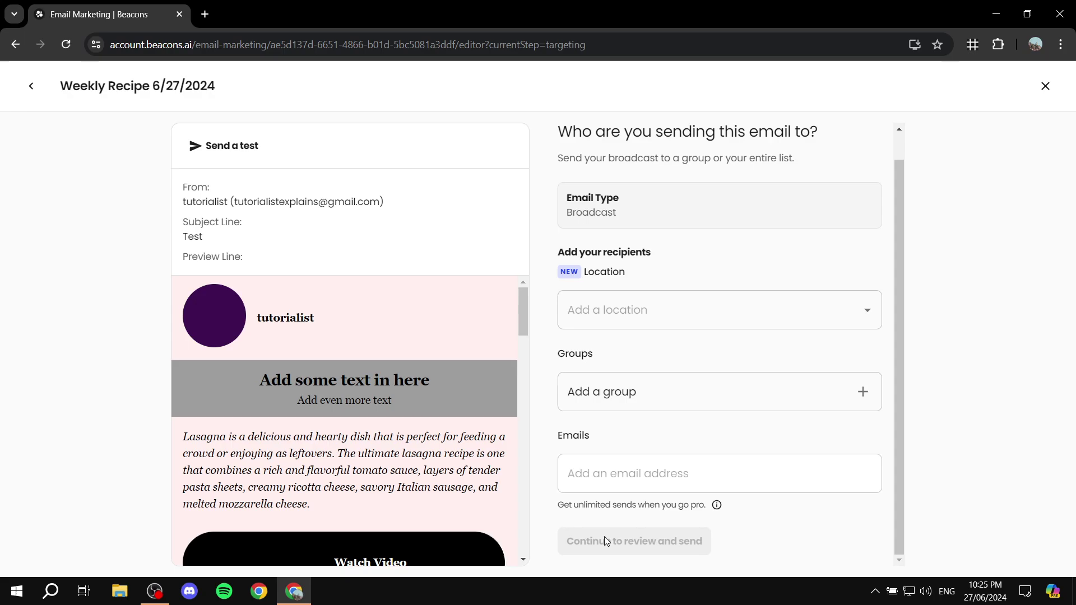
pyautogui.scroll(-3, 401, 370)
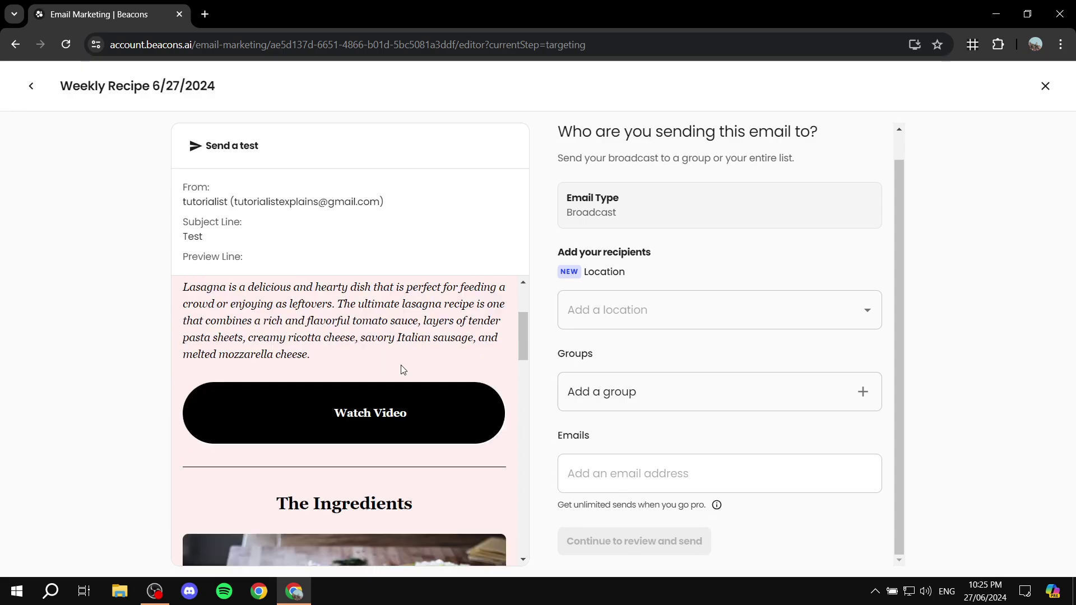
pyautogui.scroll(3, 387, 401)
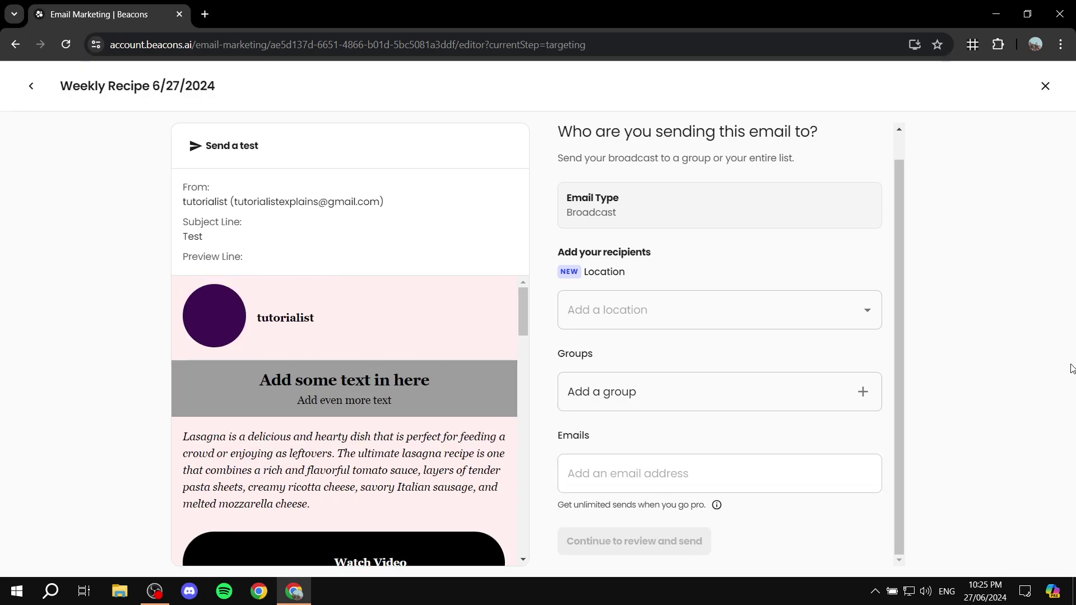
# - Close the broadcast setup and look through the sent broadcasts, the drafts and the email marketing overview
pyautogui.click(1045, 85)
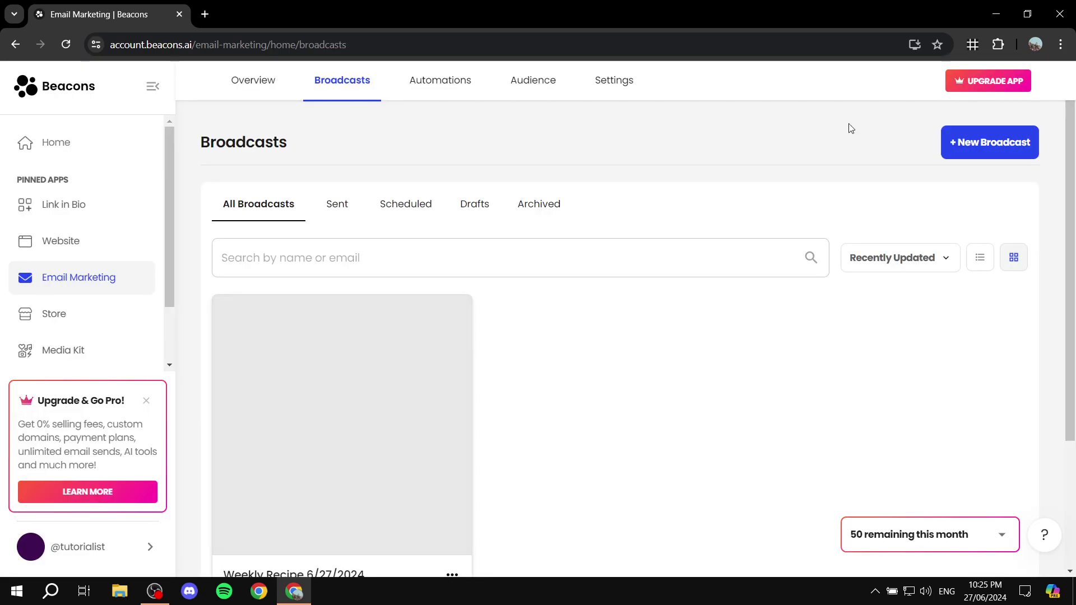
pyautogui.click(335, 204)
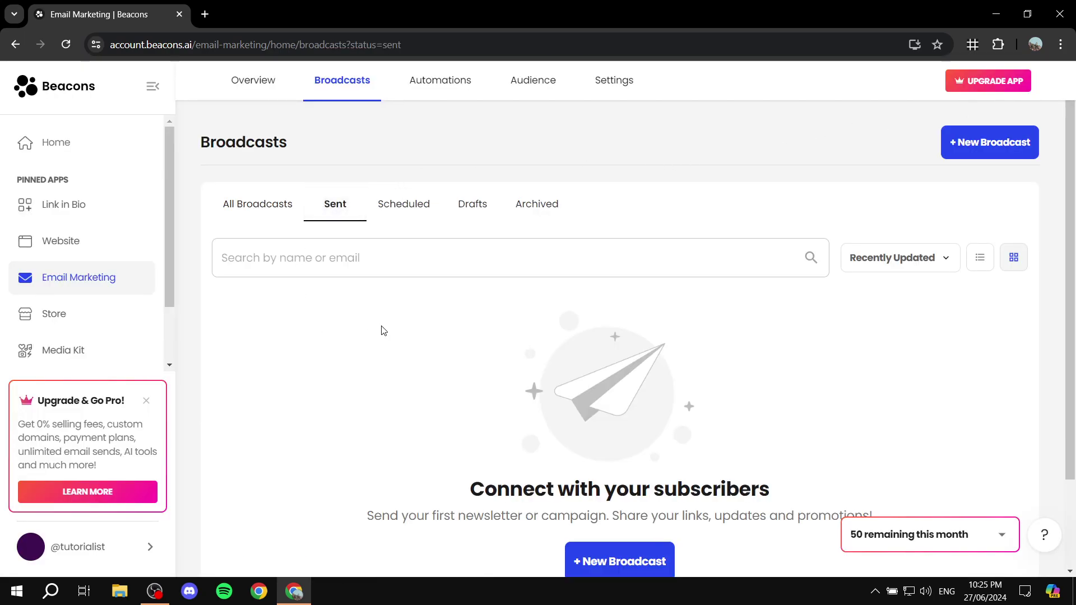
pyautogui.click(474, 208)
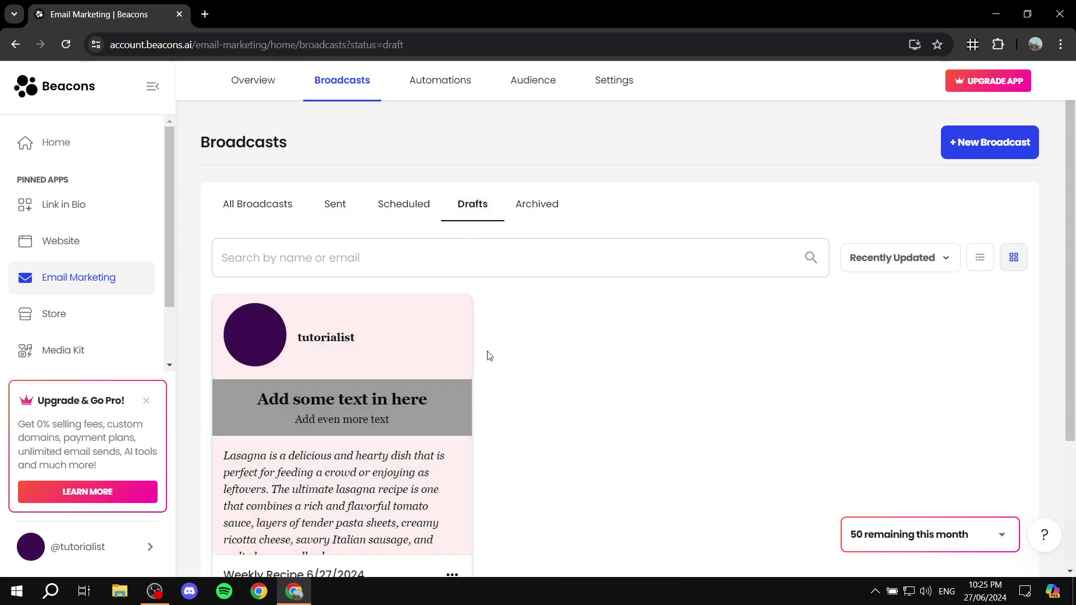
pyautogui.scroll(-2, 342, 398)
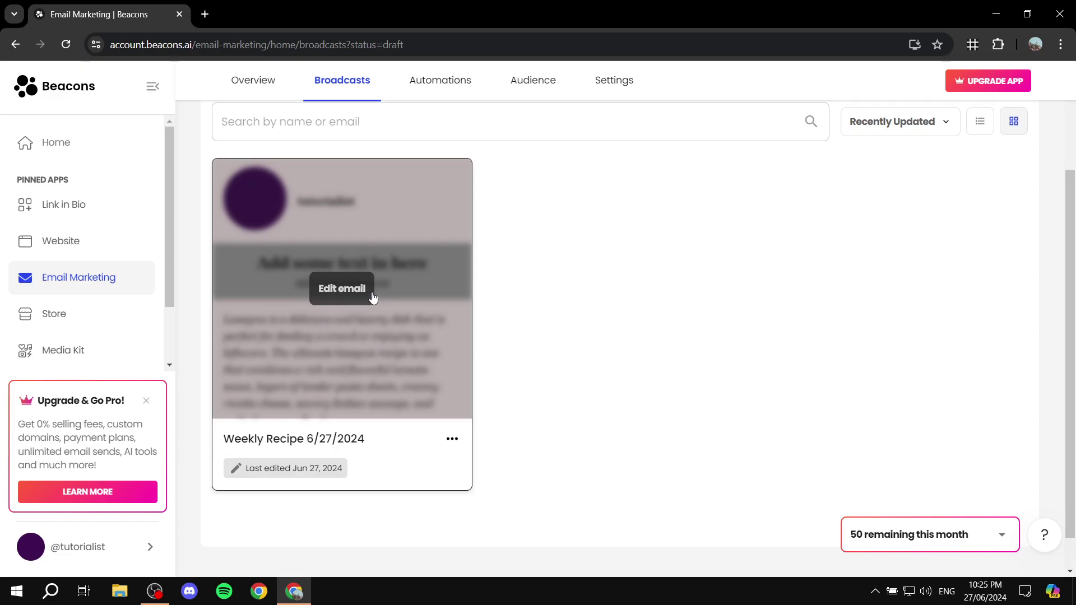
pyautogui.scroll(2, 480, 341)
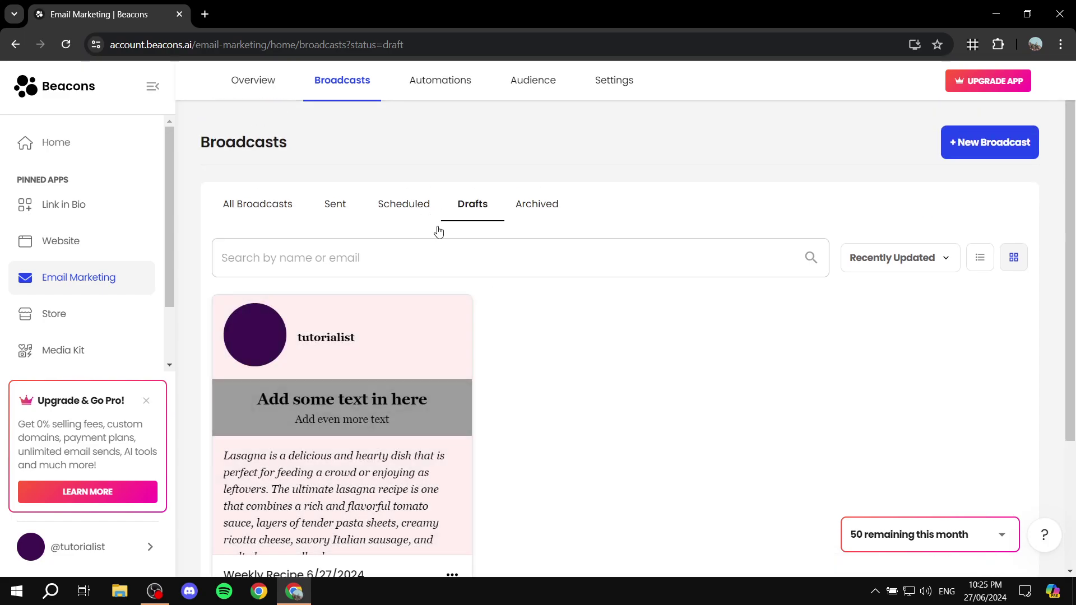
pyautogui.moveTo(386, 447)
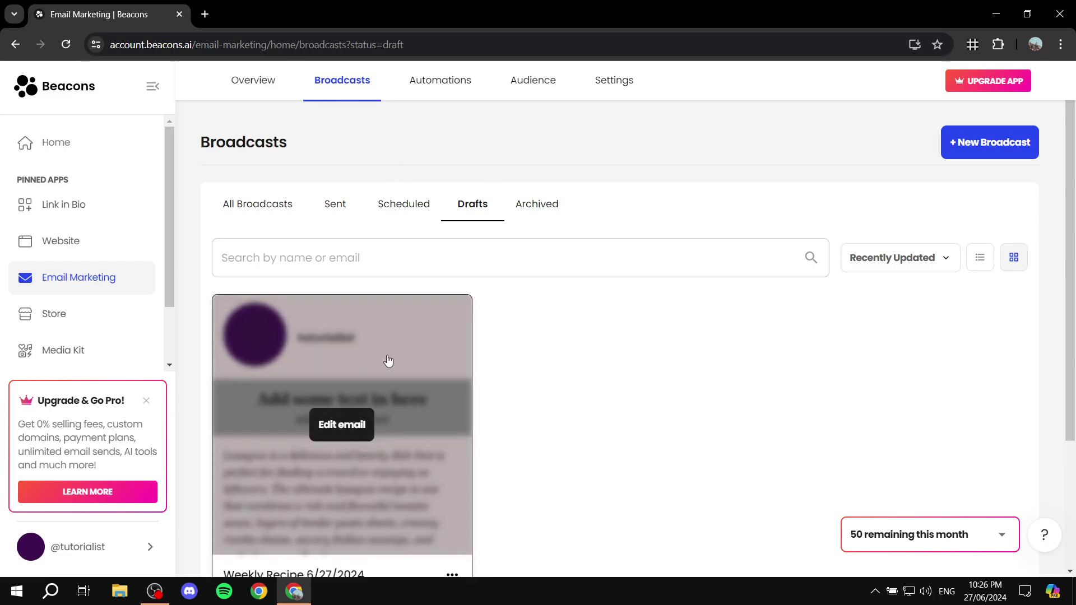
pyautogui.click(260, 83)
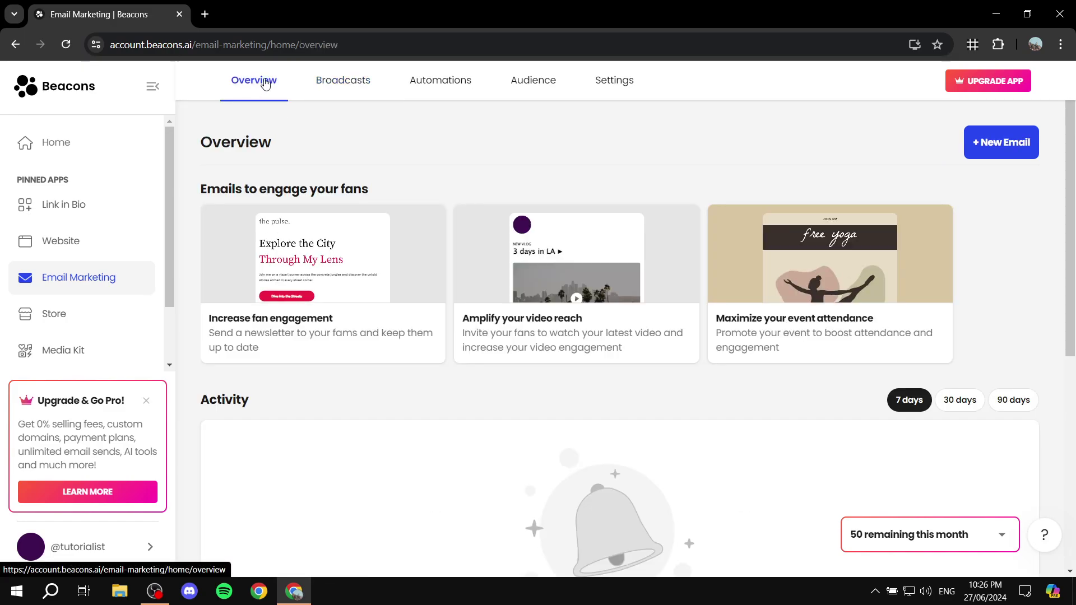
pyautogui.moveTo(541, 325)
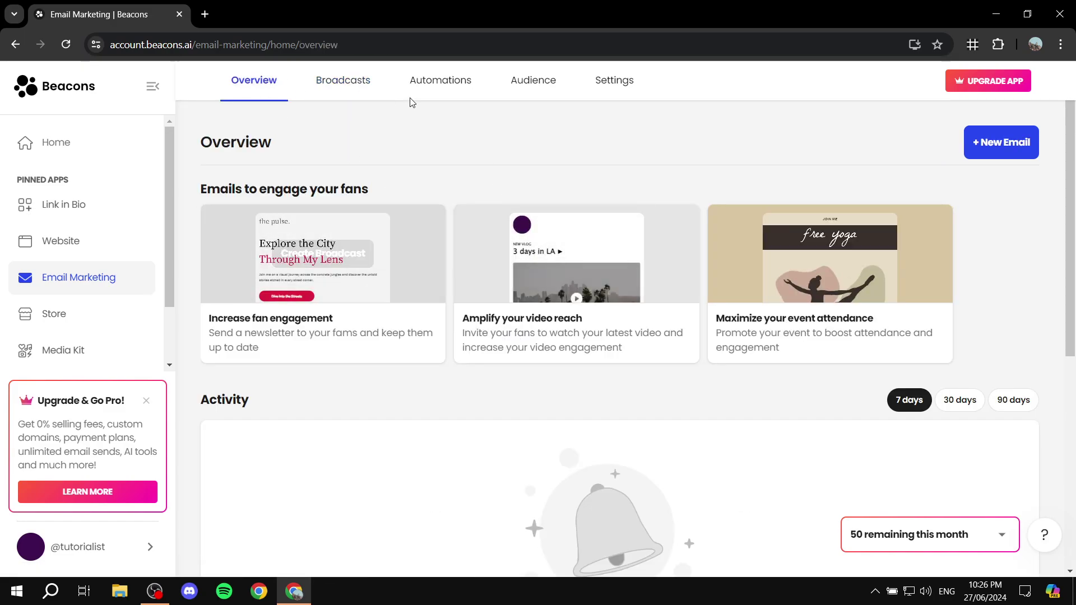
# - Start a new automation and browse the available templates down to the Welcome emails category
pyautogui.click(442, 76)
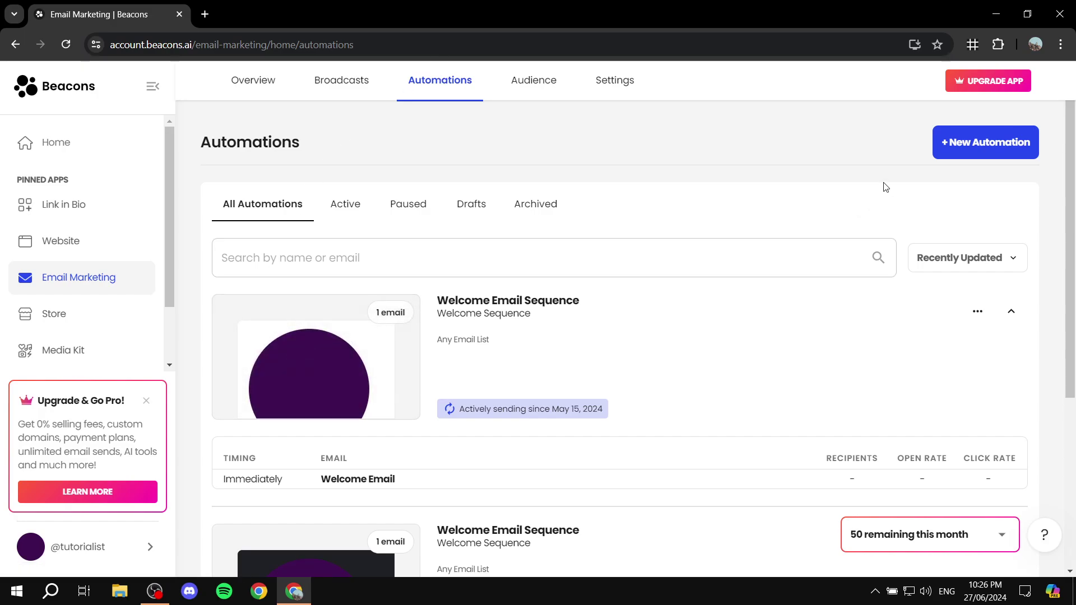
pyautogui.click(949, 150)
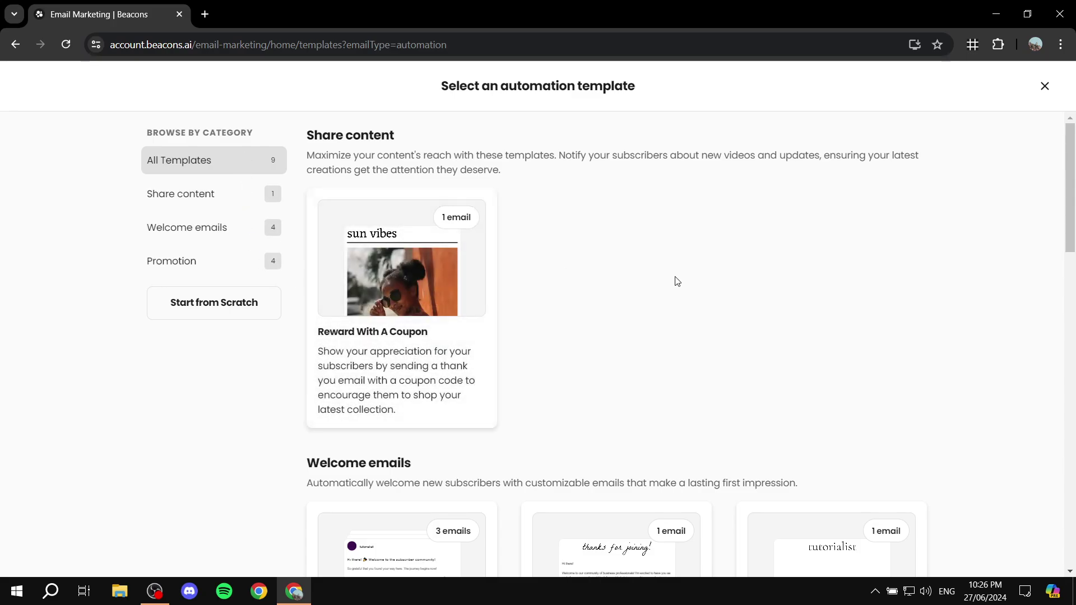
pyautogui.scroll(-2, 676, 331)
pyautogui.scroll(-3, 616, 291)
pyautogui.scroll(1, 637, 207)
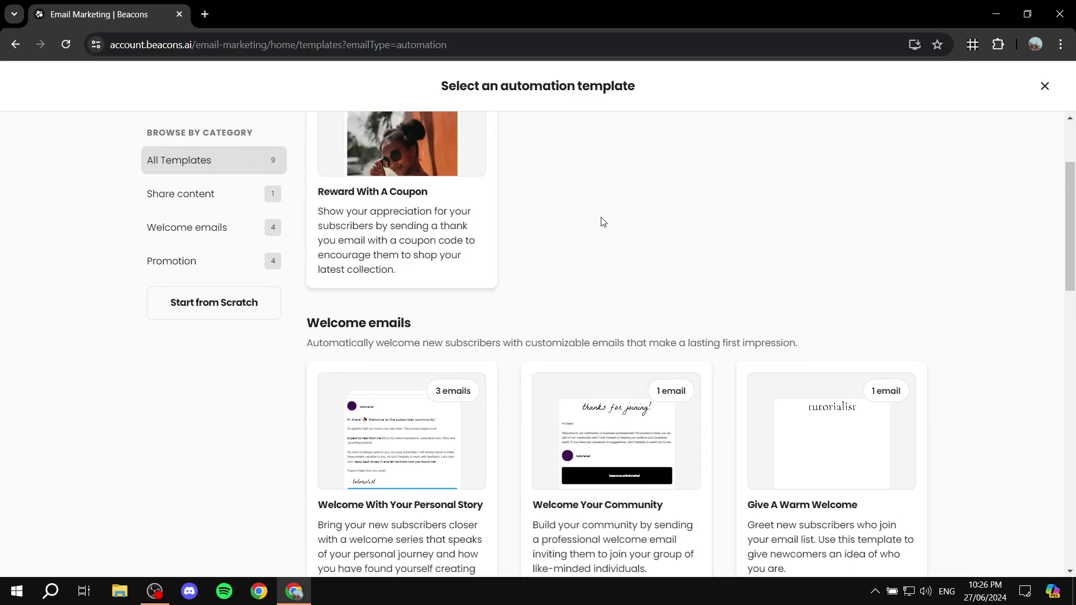
pyautogui.scroll(-1, 453, 239)
pyautogui.scroll(-1, 419, 343)
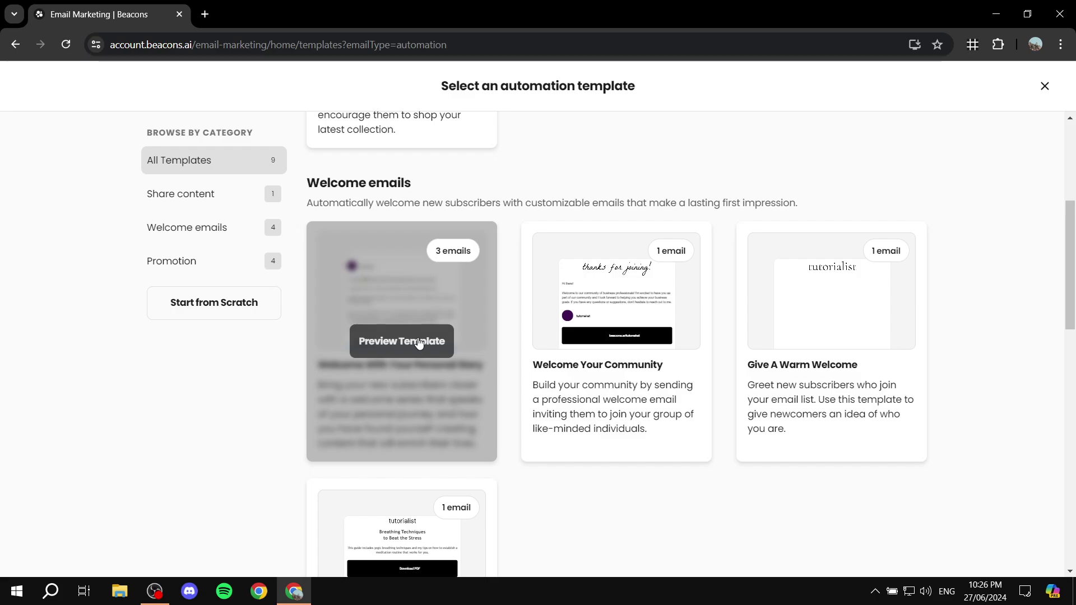
# - Preview the Welcome Your Community template and use it for the new automation
pyautogui.moveTo(446, 203); pyautogui.dragTo(557, 173)
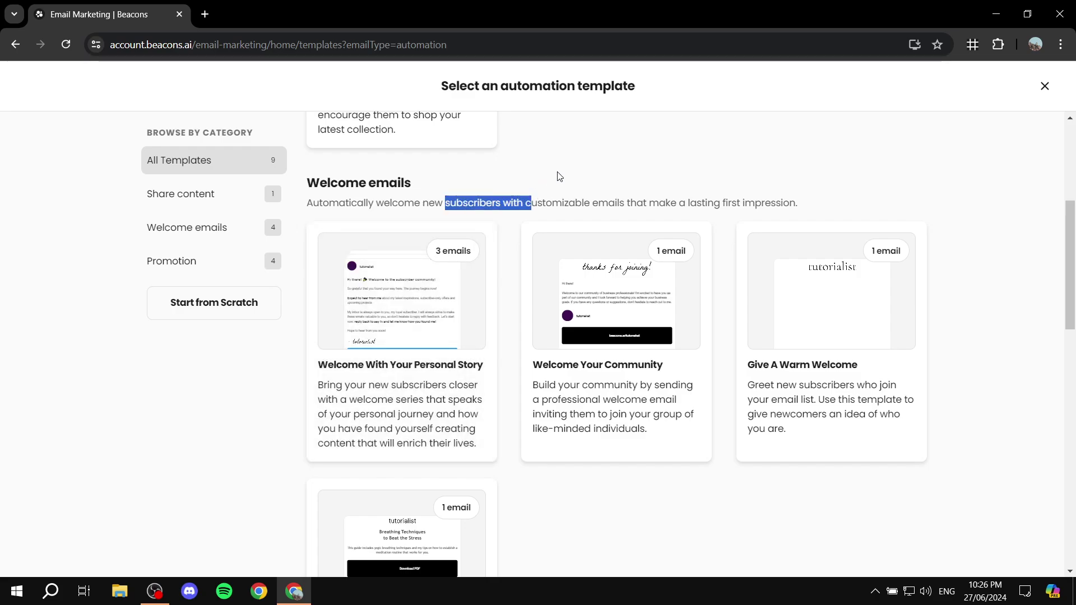
pyautogui.click(559, 177)
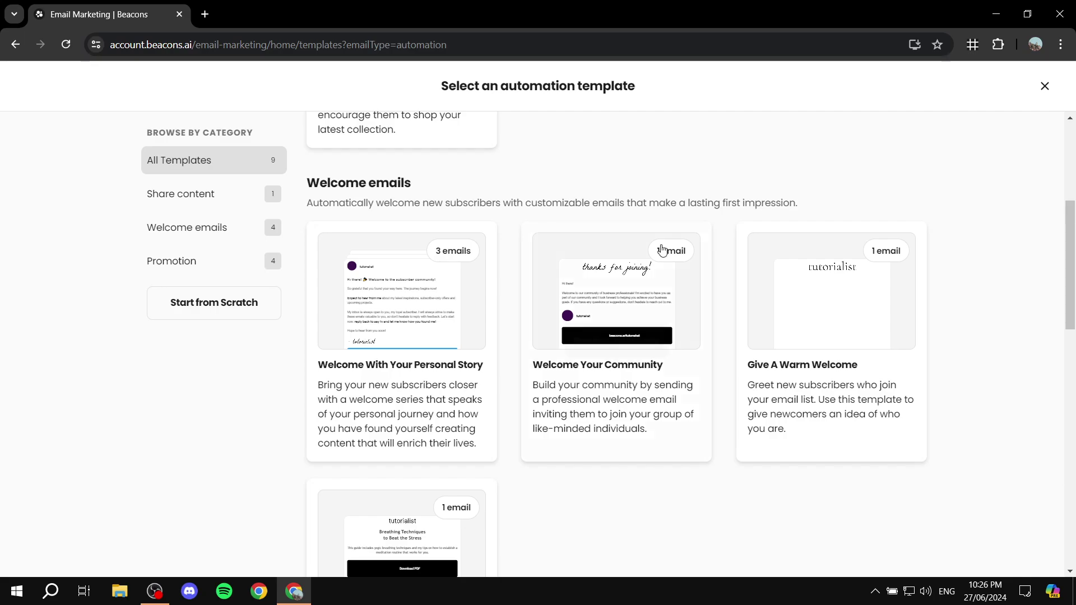
pyautogui.click(641, 339)
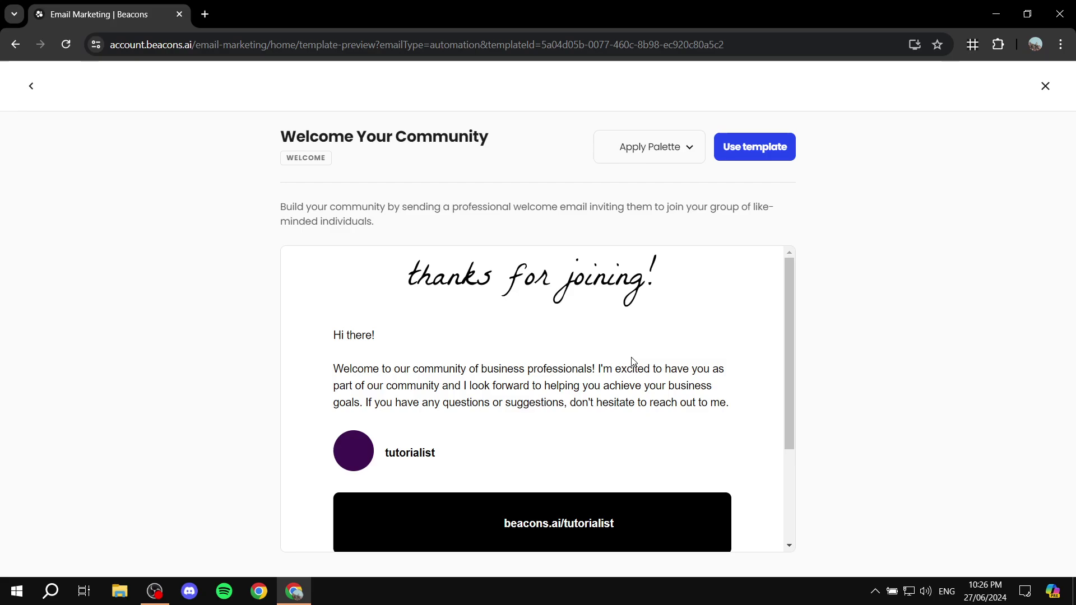
pyautogui.click(785, 147)
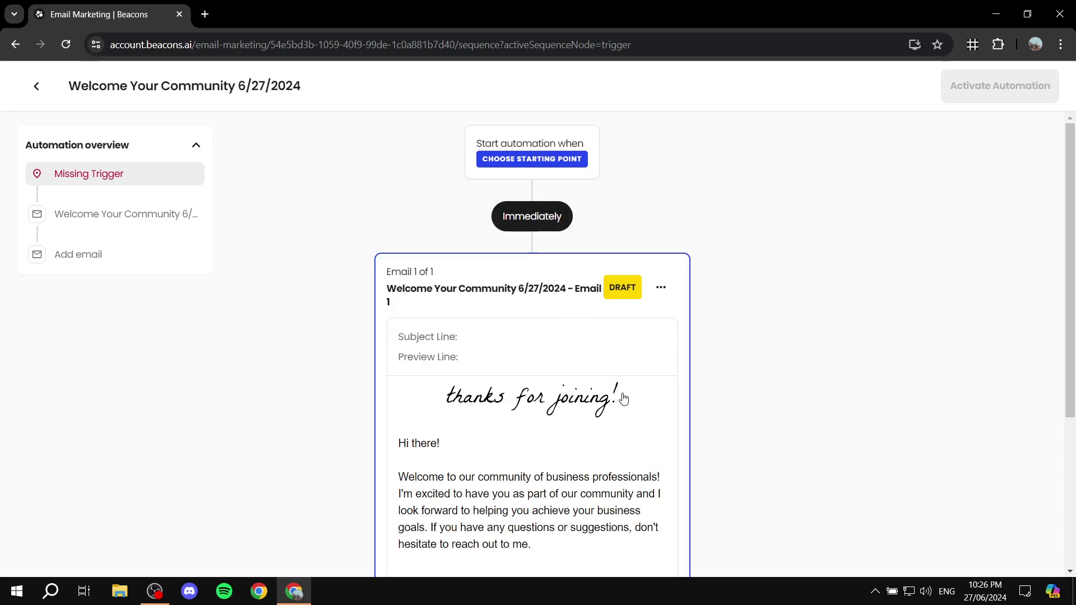
# - Open the automation's welcome email for editing, look over its blocks and continue to the subject line step
pyautogui.click(539, 305)
pyautogui.click(531, 359)
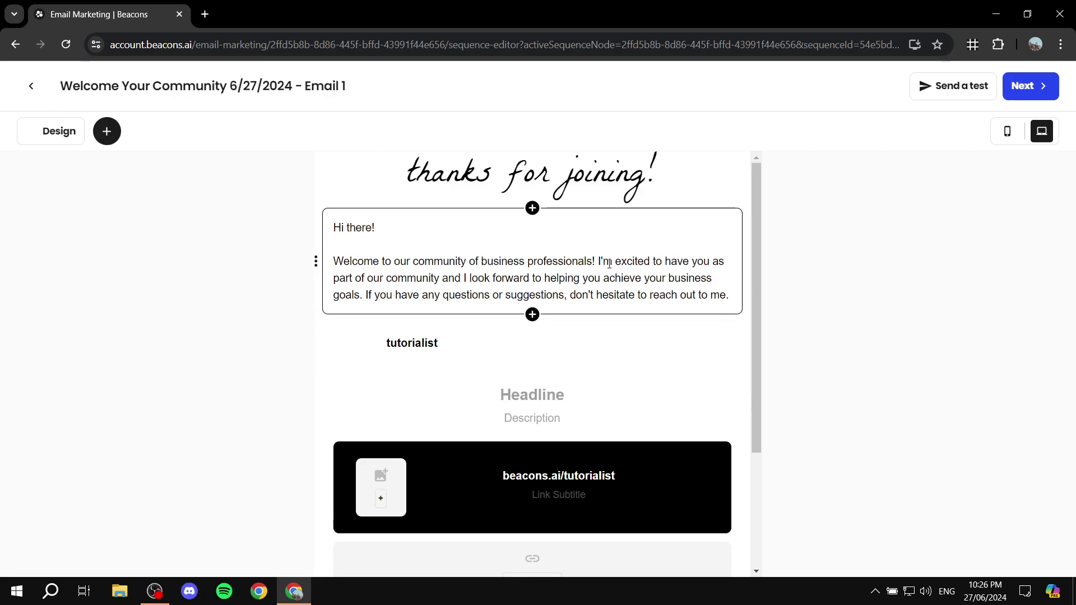
pyautogui.scroll(-3, 555, 297)
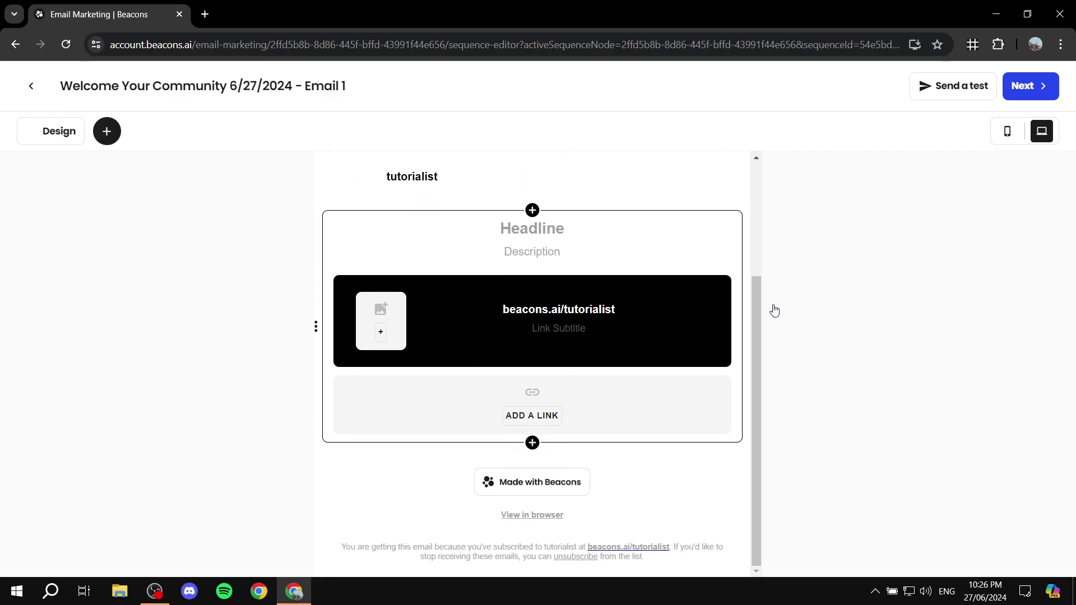
pyautogui.click(1034, 96)
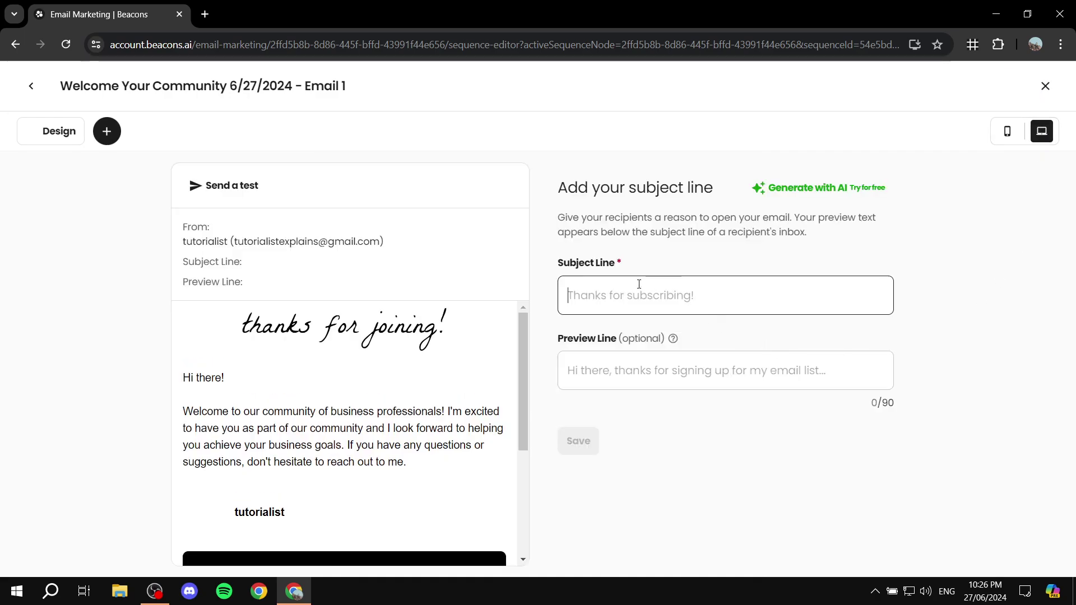